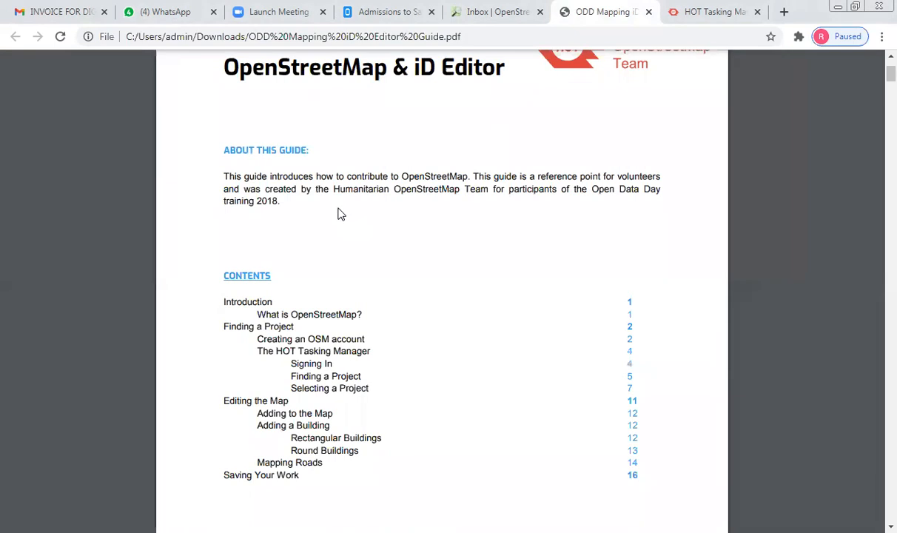
Step: Read the mapping guide from its contents list to the instructions for creating an OSM account
scroll(340, 214, down, 5)
scroll(340, 214, down, 5)
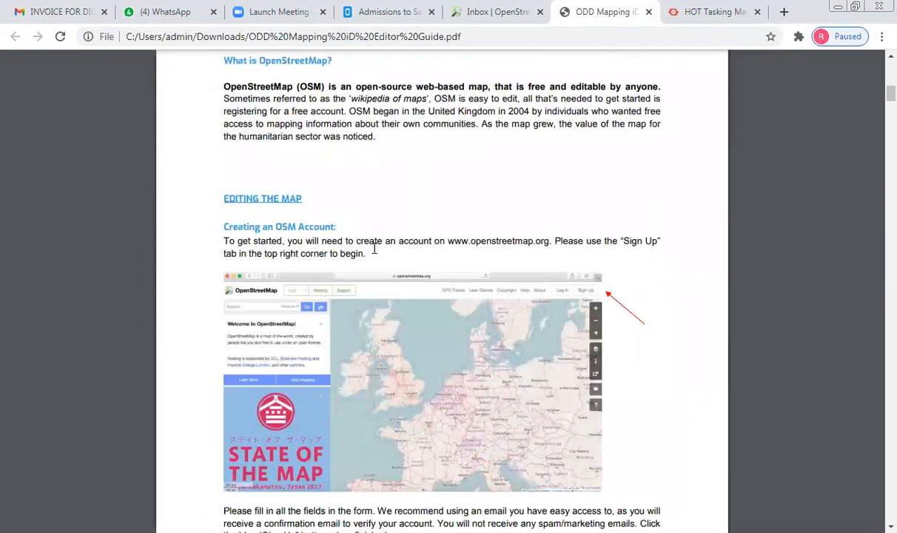
scroll(374, 249, down, 2)
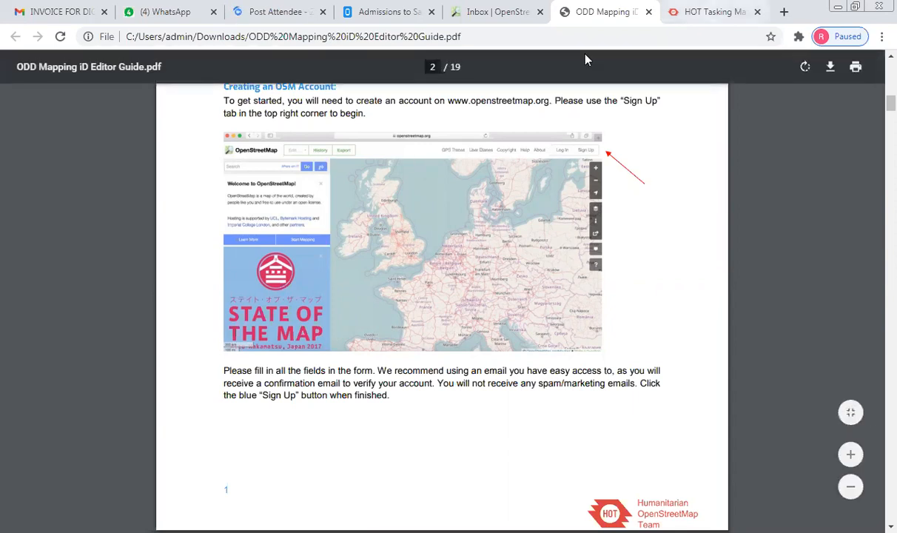
Step: Leave the PDF guide and load the OpenStreetMap GPS traces page in place of the Tasking Manager site, keeping a spare blank browser tab
click(734, 22)
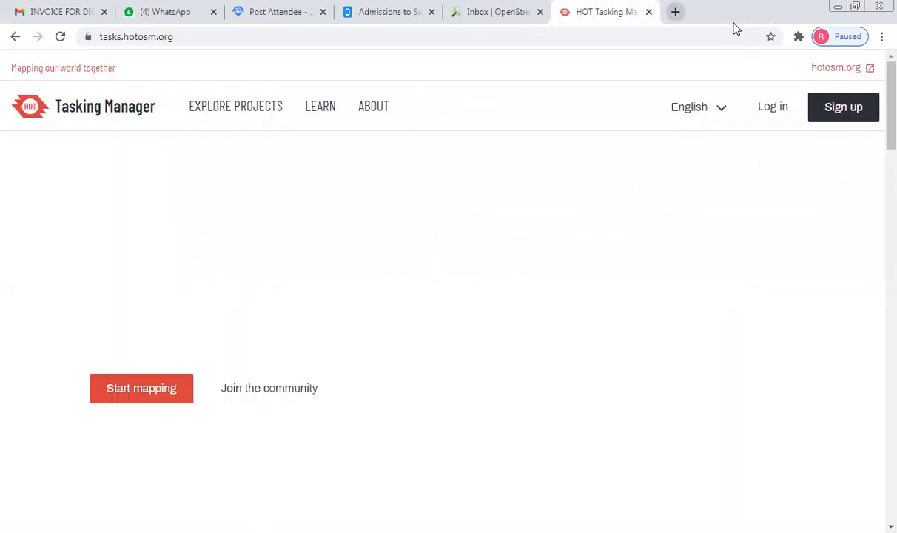
key(ctrl+t)
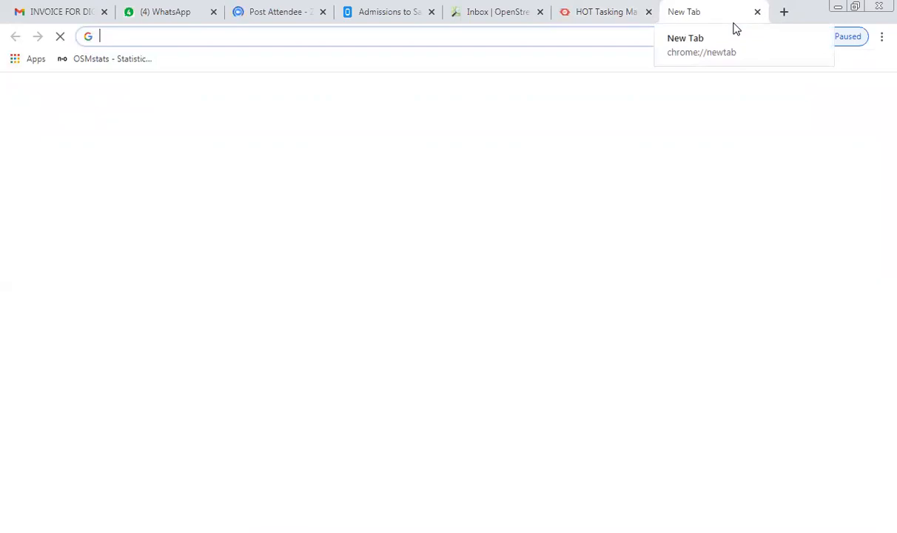
key(ctrl+shift+Tab)
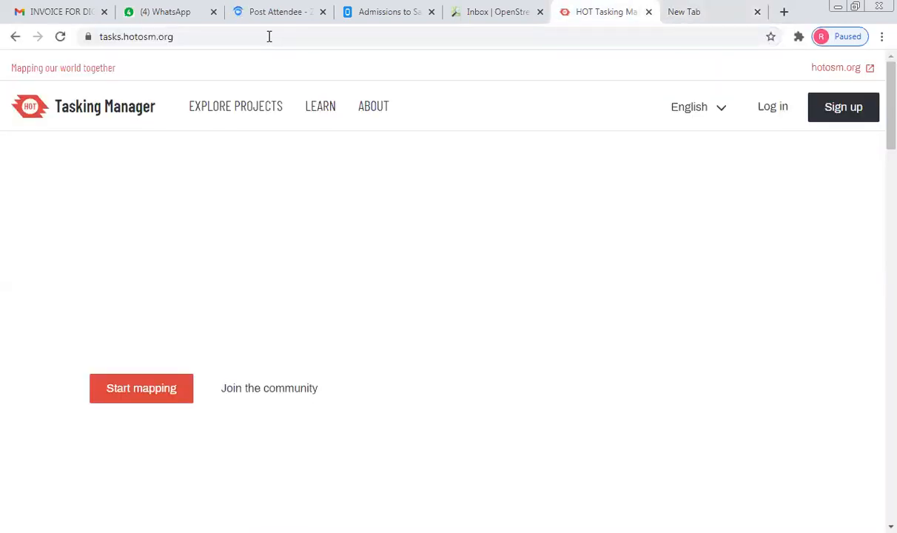
click(221, 38)
key(BackSpace)
text(o)
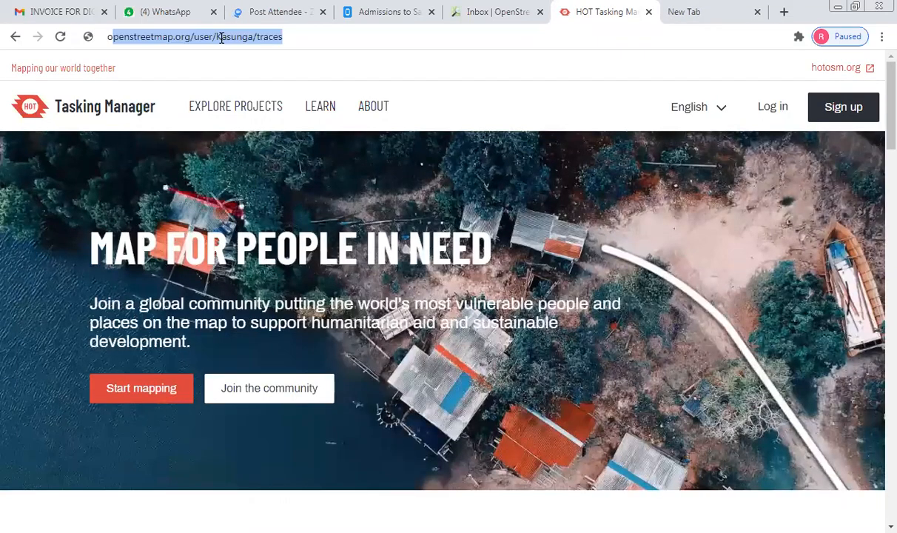
text(pe)
key(Return)
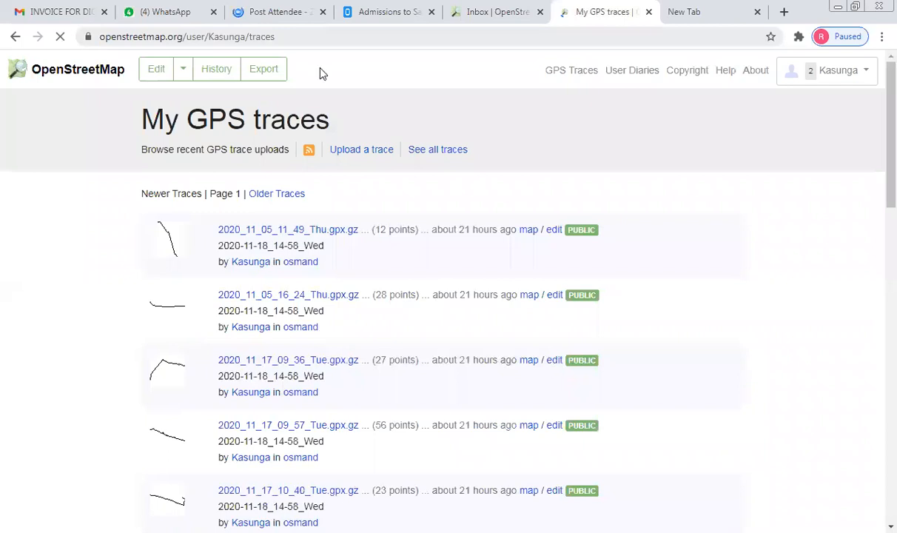
Step: Open the OpenStreetMap map for editing with iD, the in-browser editor
click(182, 74)
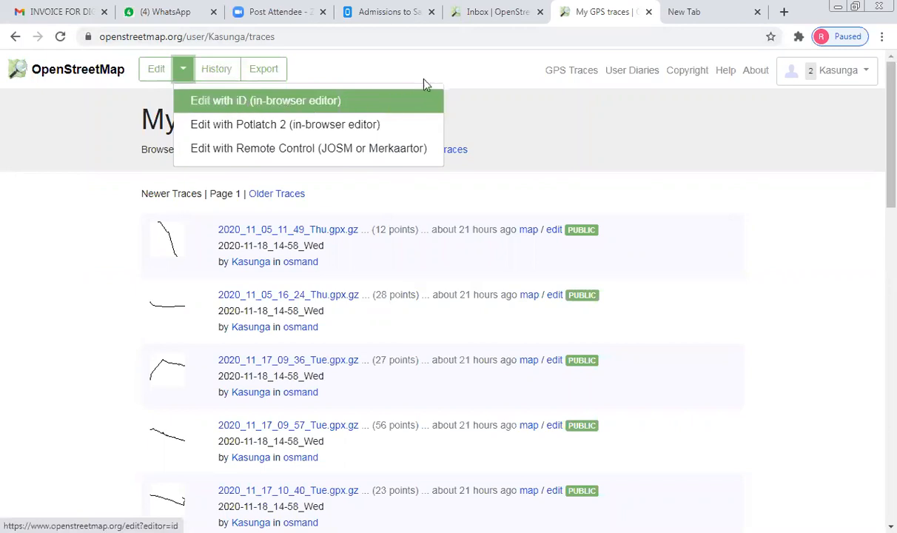
click(513, 71)
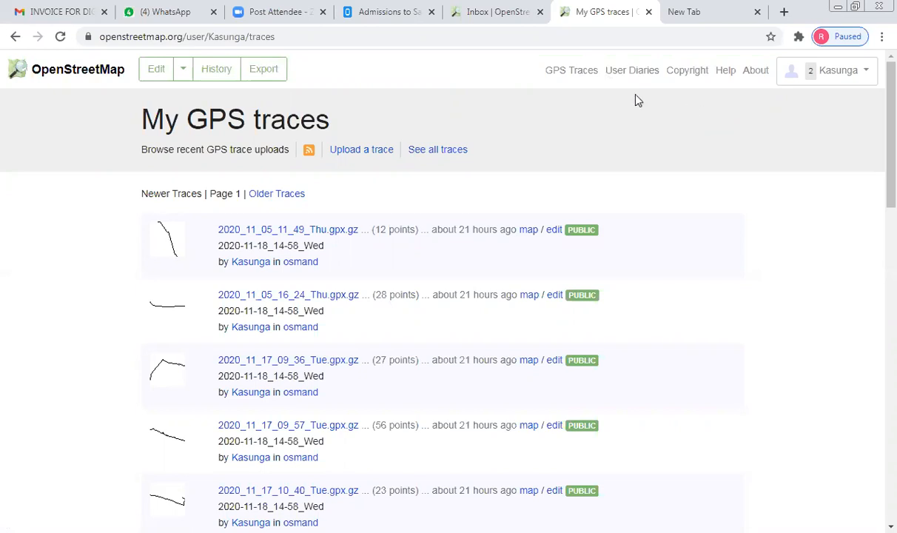
click(181, 69)
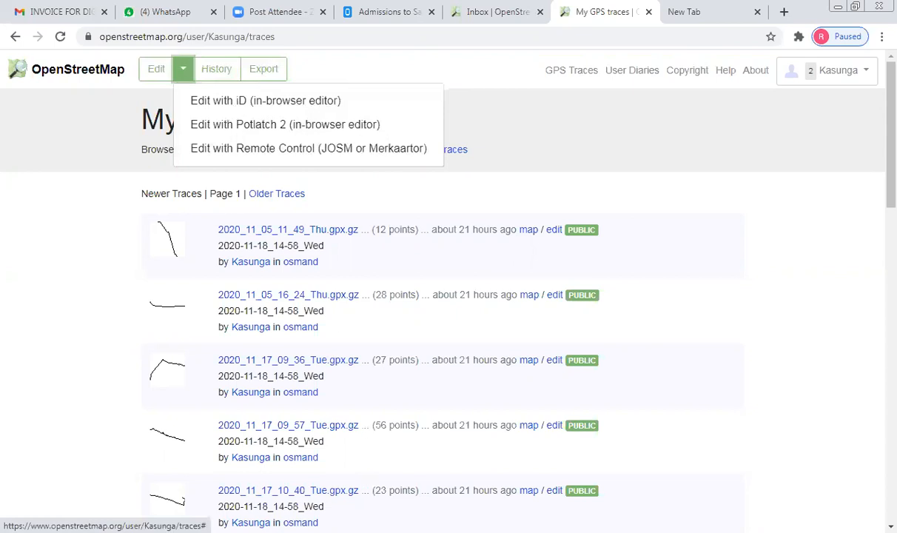
click(265, 100)
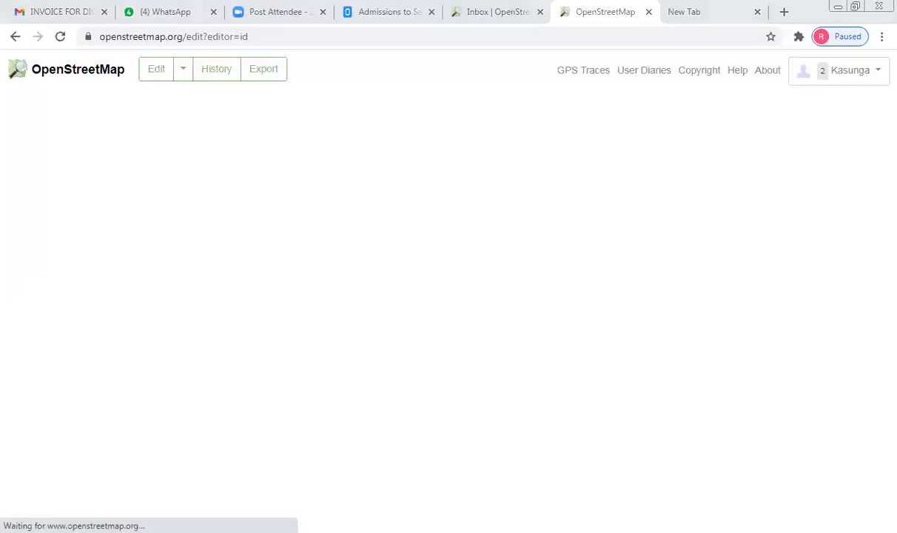
click(182, 72)
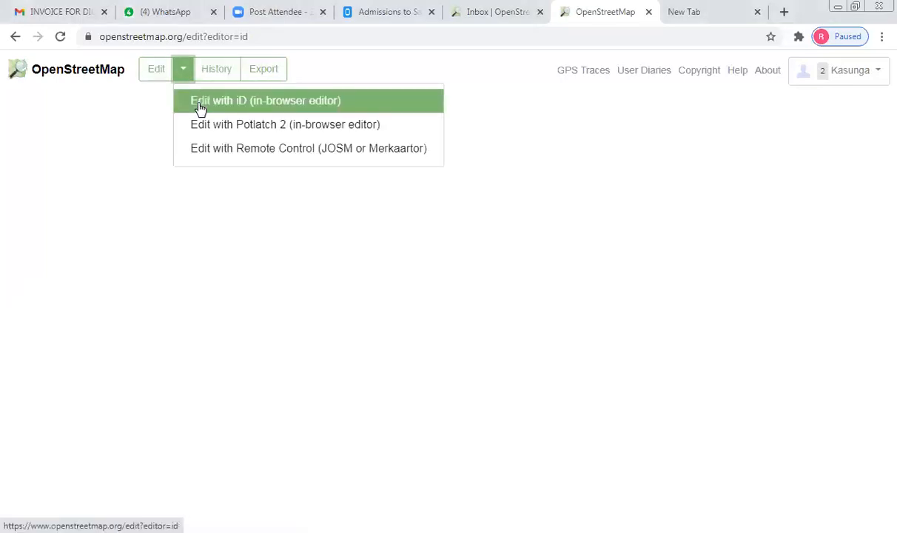
click(199, 107)
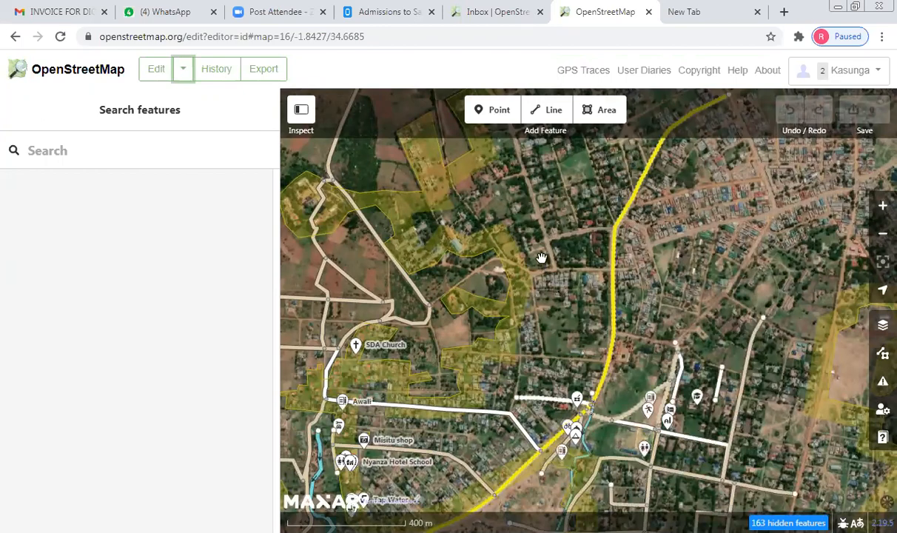
Step: Try Bing aerial imagery and the OpenStreetMap (Standard) layer as the map background around the Menonite Church area
scroll(541, 258, up, 5)
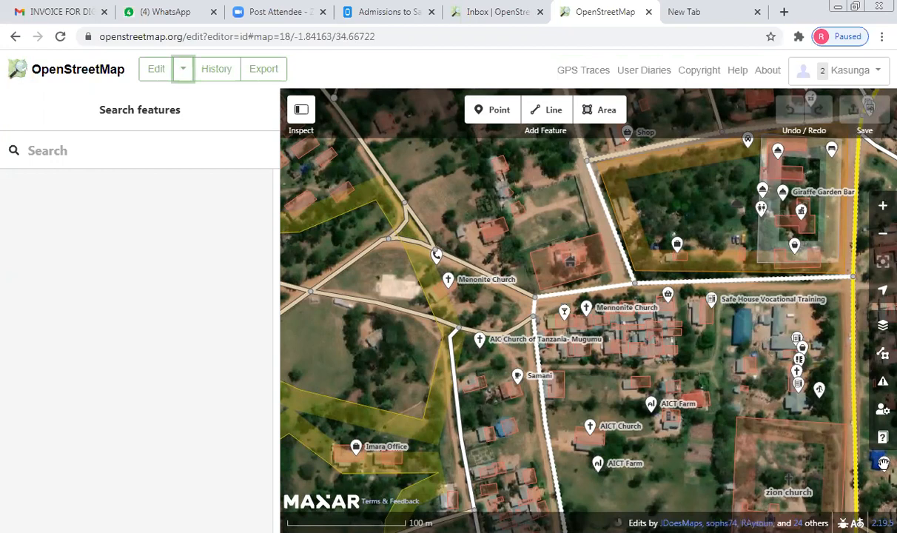
click(881, 235)
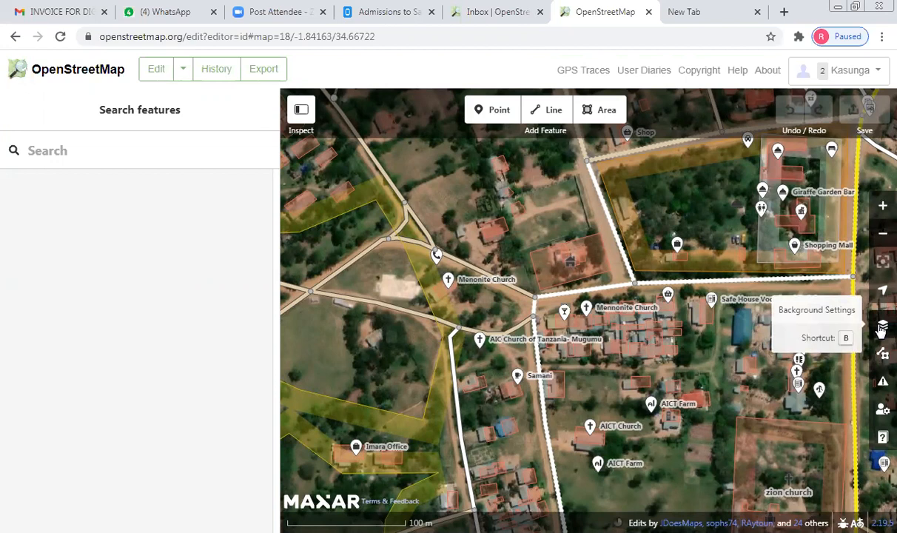
key(b)
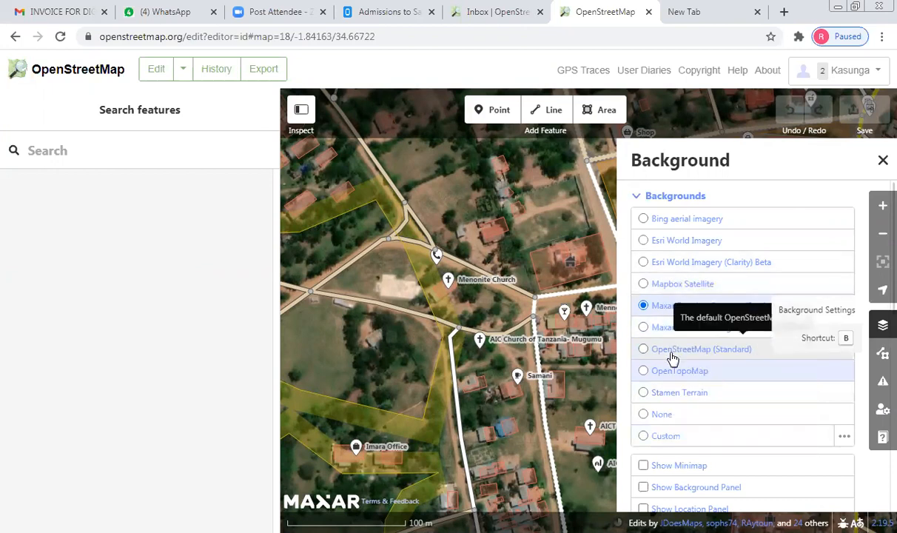
click(645, 221)
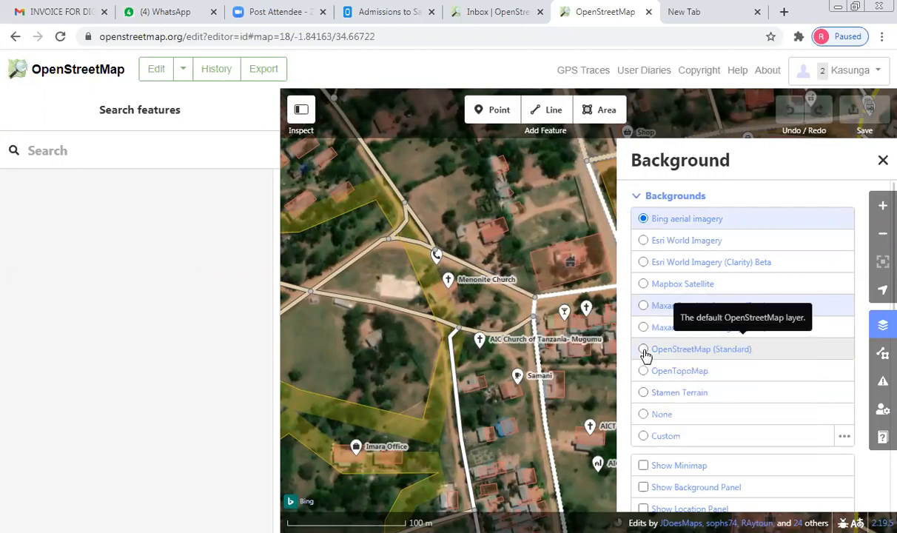
click(644, 351)
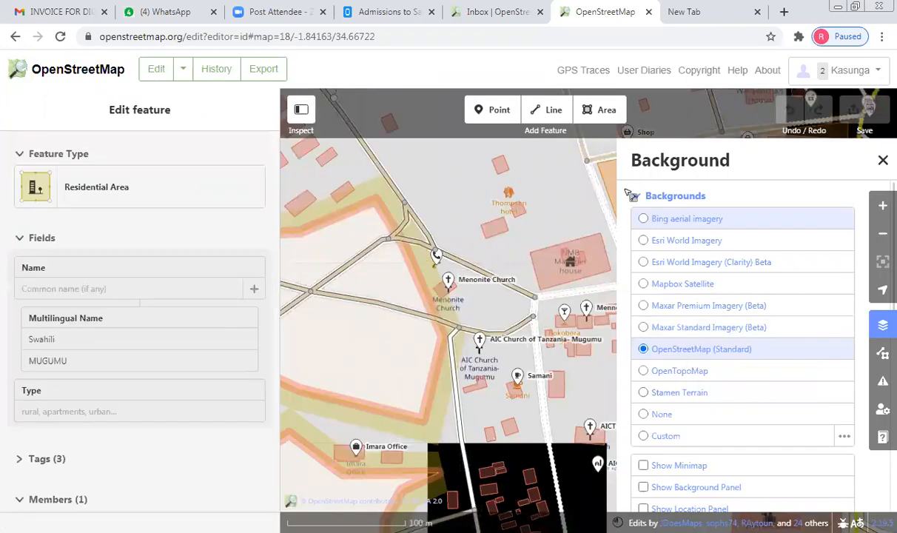
click(881, 168)
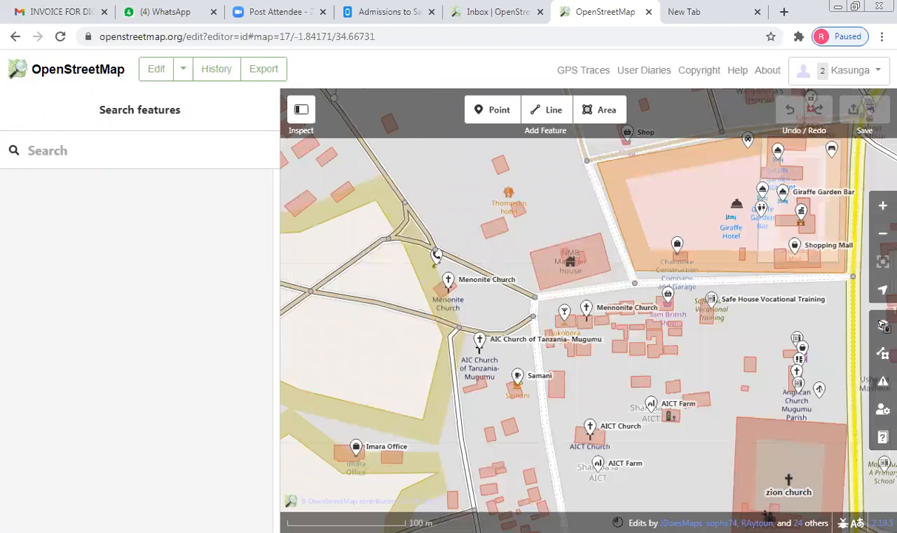
Step: Set the map background to Maxar Premium Imagery (Beta) and close the background settings
click(883, 326)
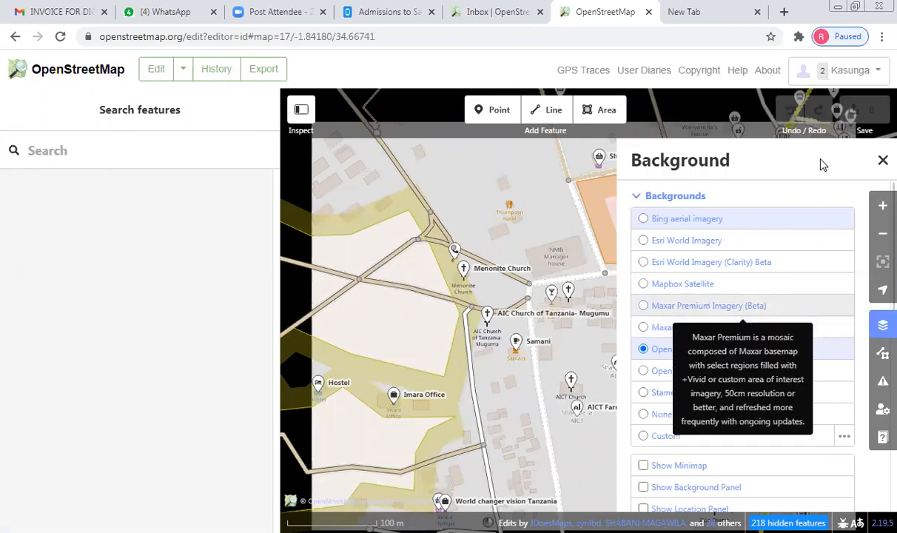
click(708, 305)
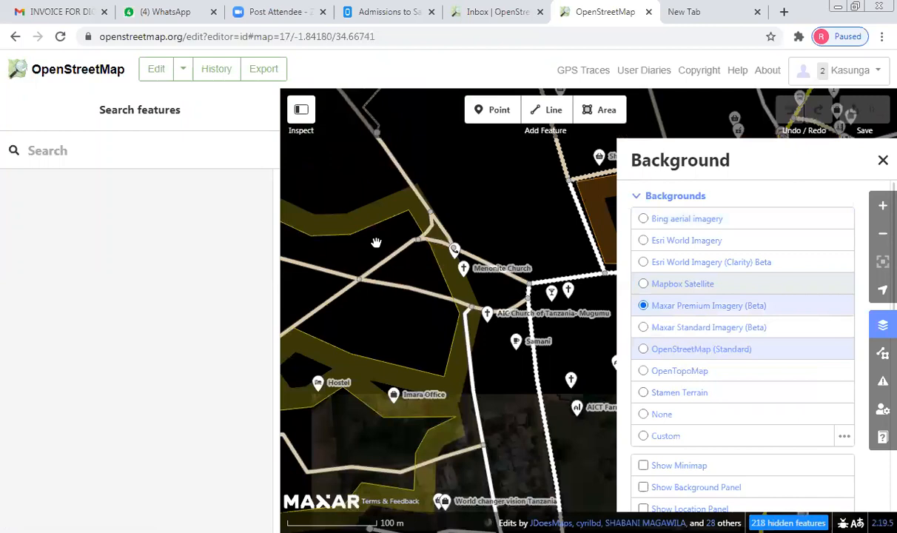
key(b)
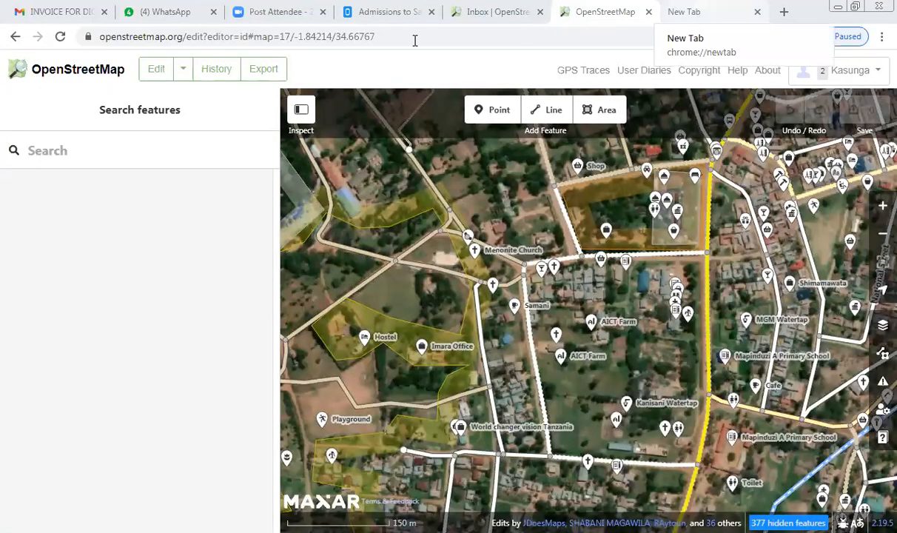
Step: Search Google for "tasking manager hot" in the blank tab and open the HOT Tasking Manager site
key(ctrl+Tab)
click(415, 40)
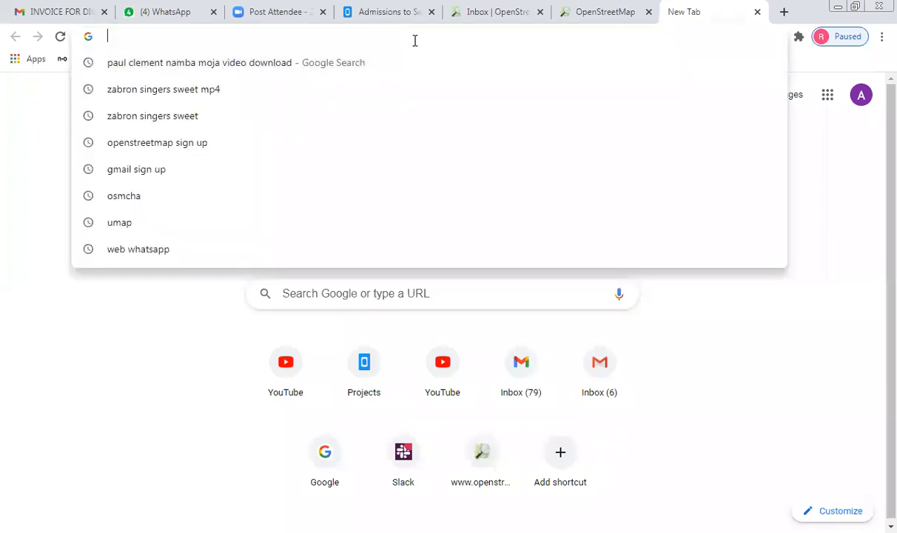
text(taski)
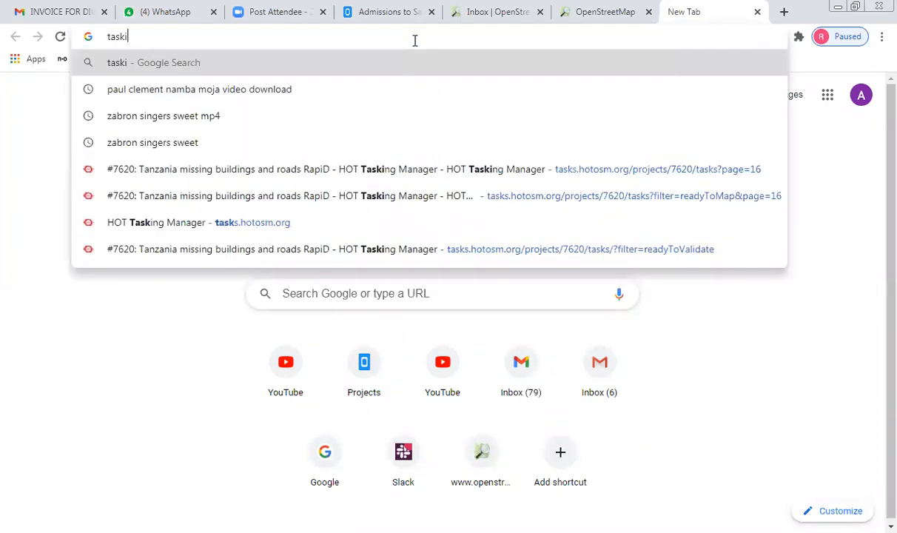
text(ng ma)
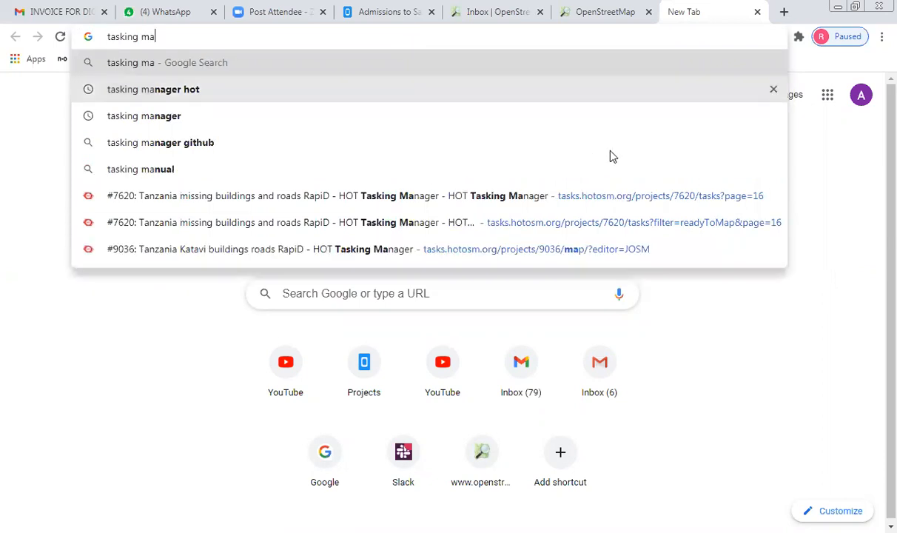
key(Down)
key(Return)
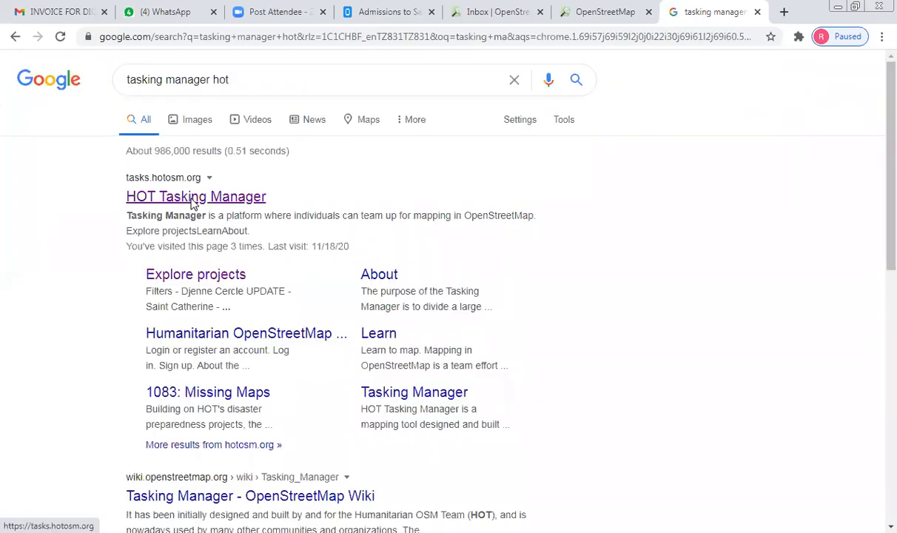
click(192, 198)
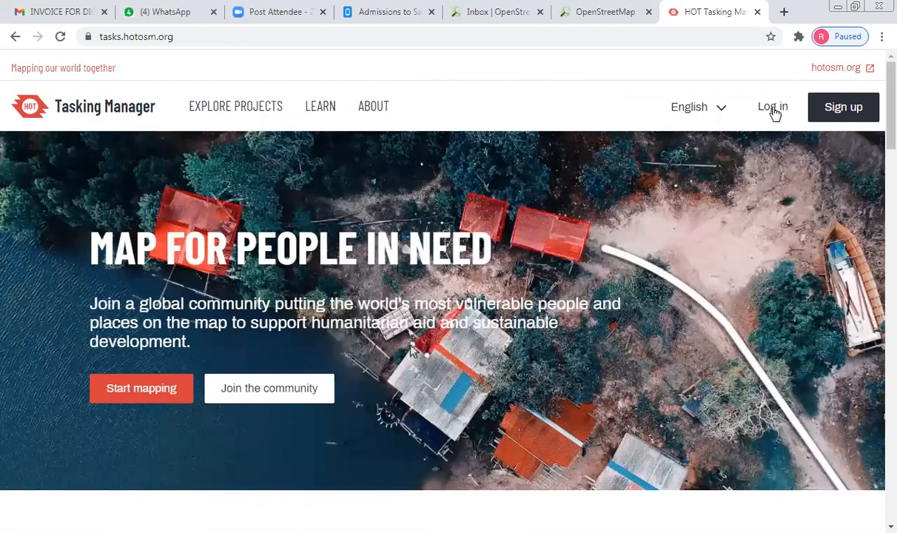
Step: Log in to the Tasking Manager, look over the contributed projects, and open the page for exploring projects
click(772, 108)
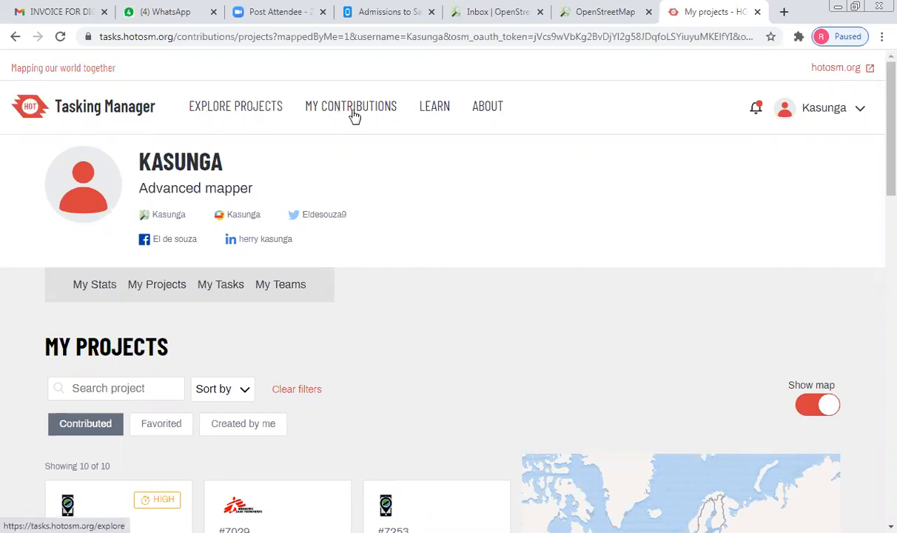
scroll(253, 112, down, 4)
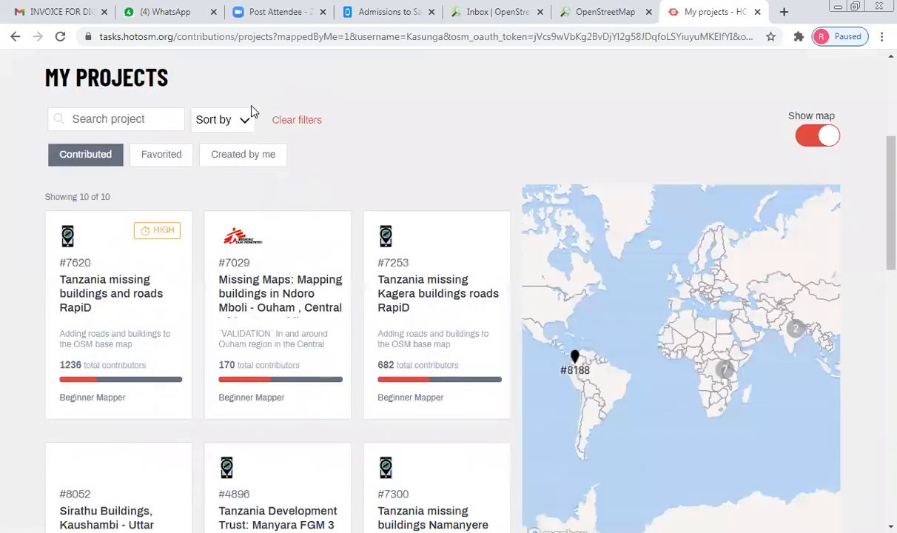
scroll(252, 112, up, 4)
click(253, 112)
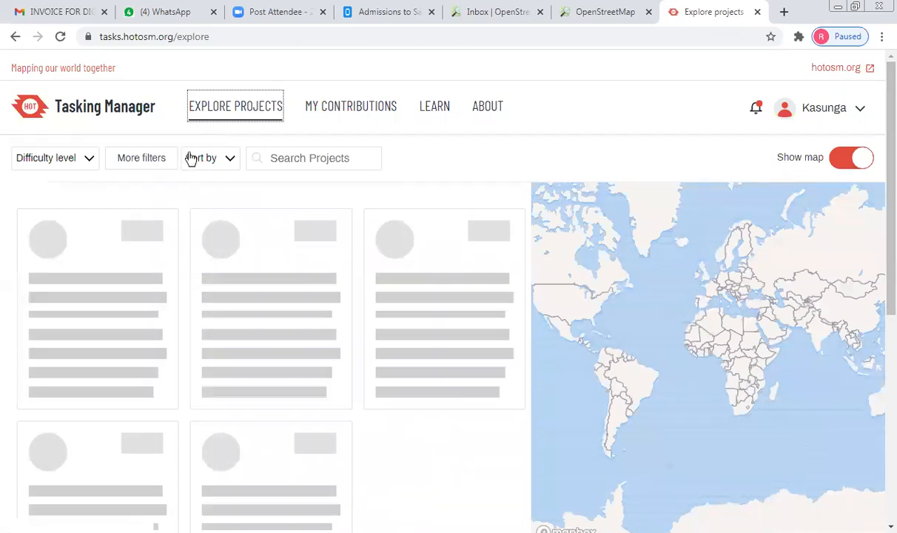
Step: Filter the projects to the Beginner mapper difficulty level and search them for "Fgm"
click(91, 160)
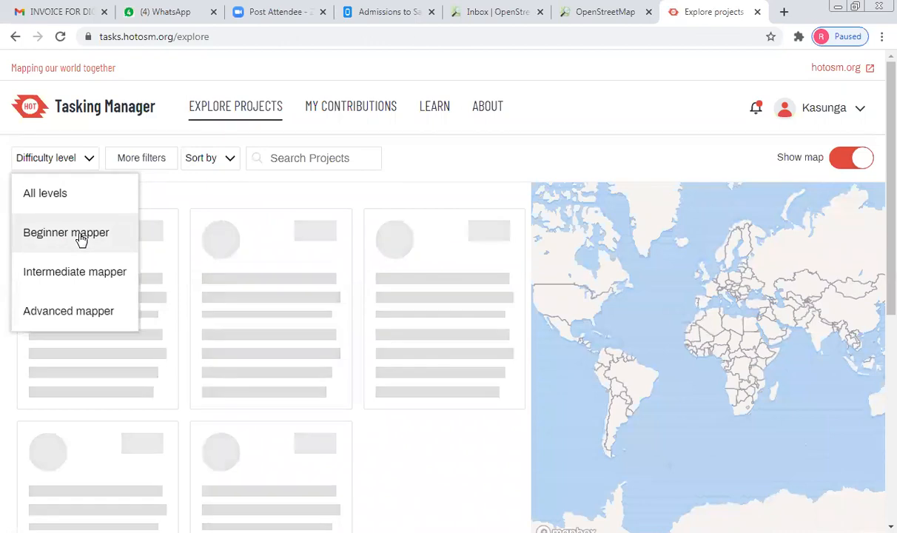
click(82, 235)
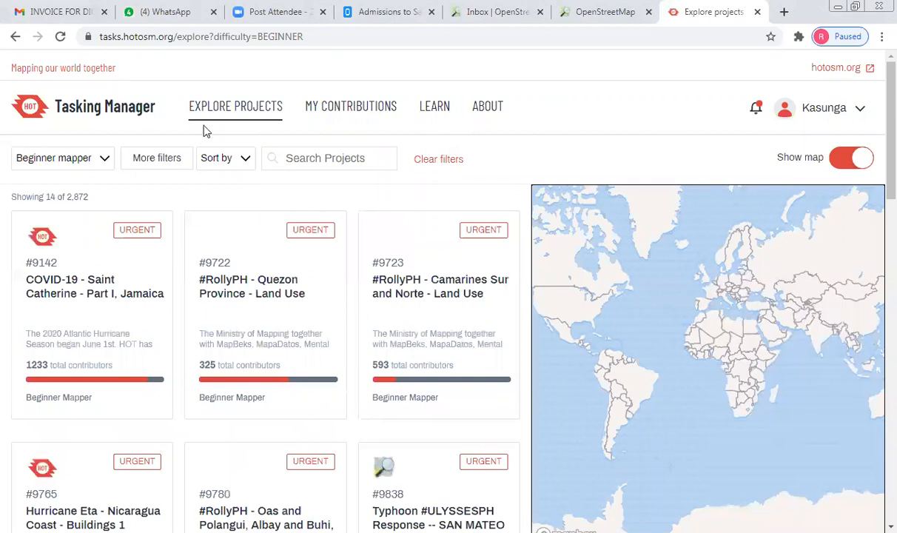
click(341, 160)
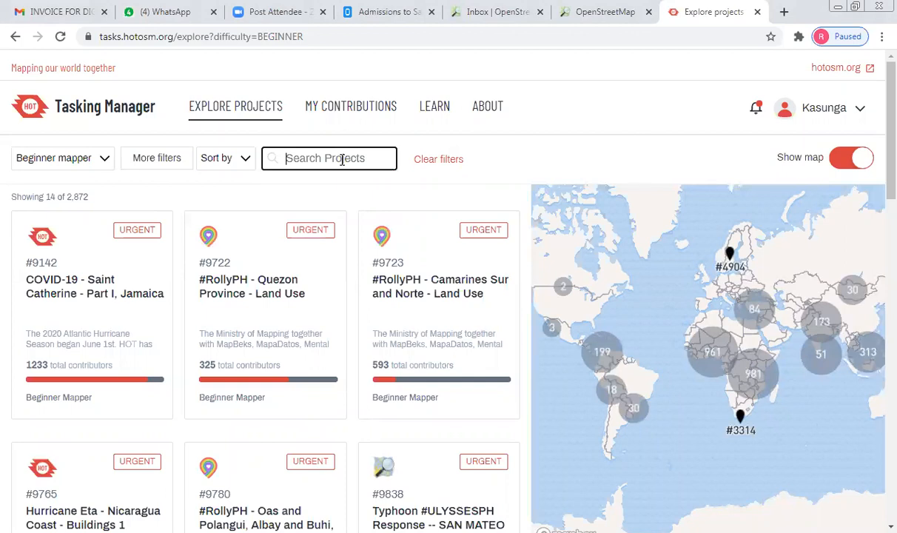
text(Fgm)
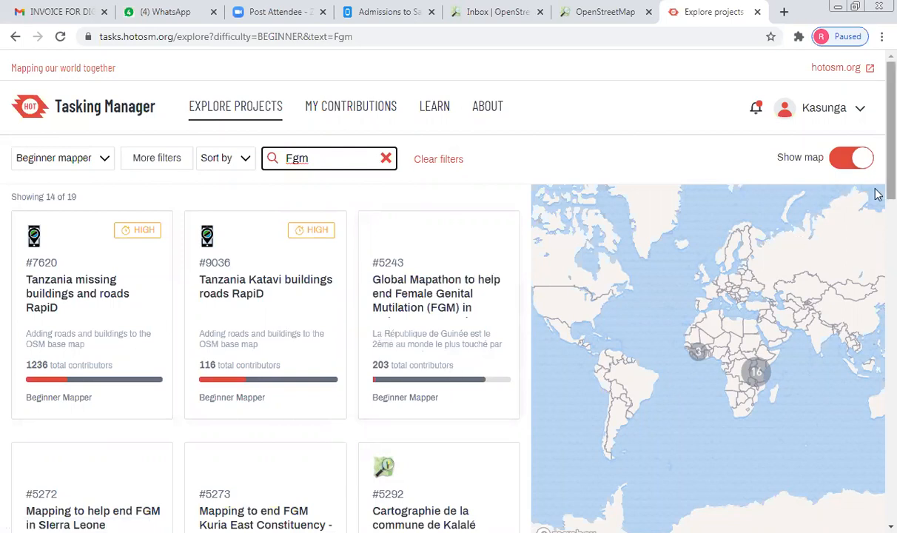
scroll(877, 202, down, 3)
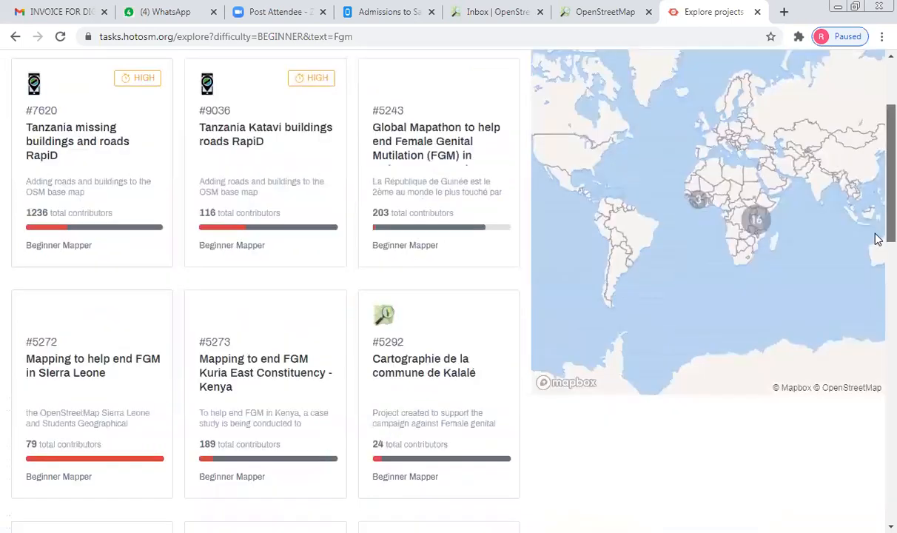
Step: Open project #4892, Tanzania Development Trust: Manyara FGM 1, from the filtered project results
scroll(877, 266, down, 2)
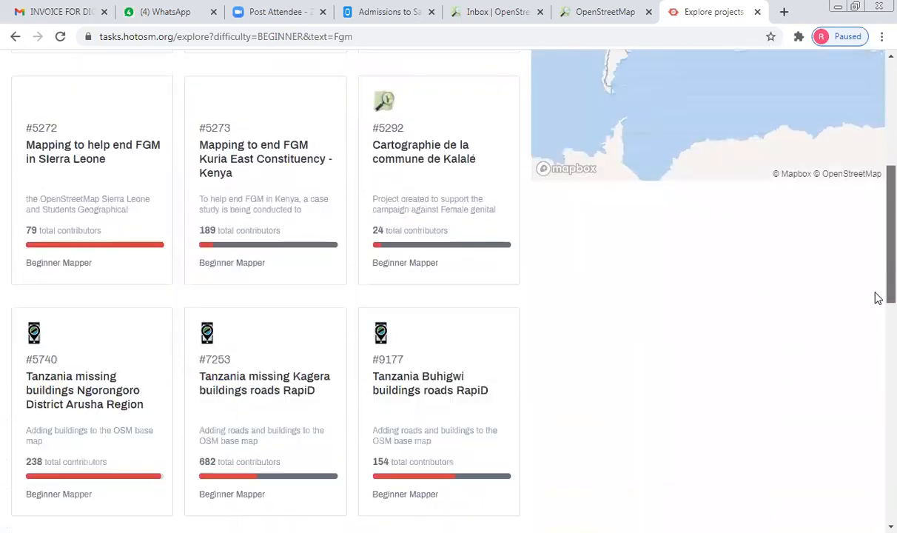
scroll(877, 316, down, 4)
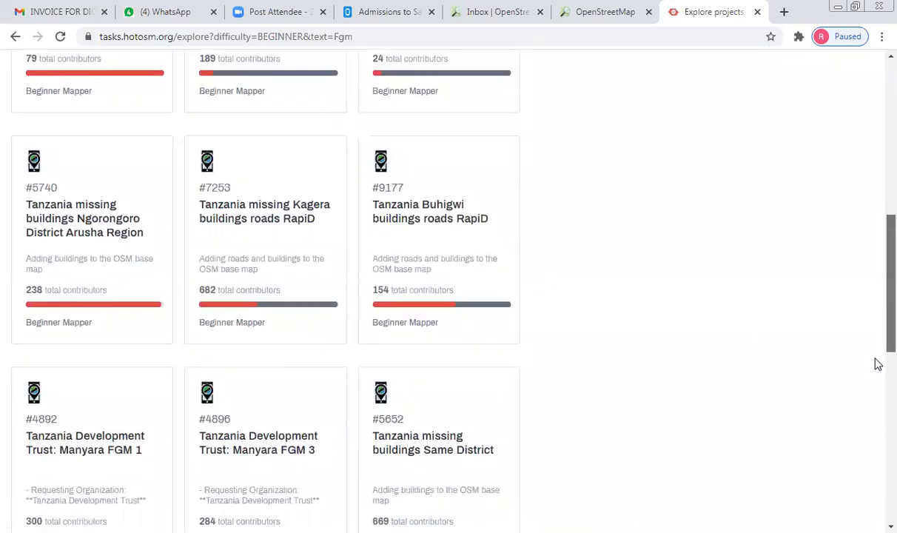
scroll(877, 388, down, 1)
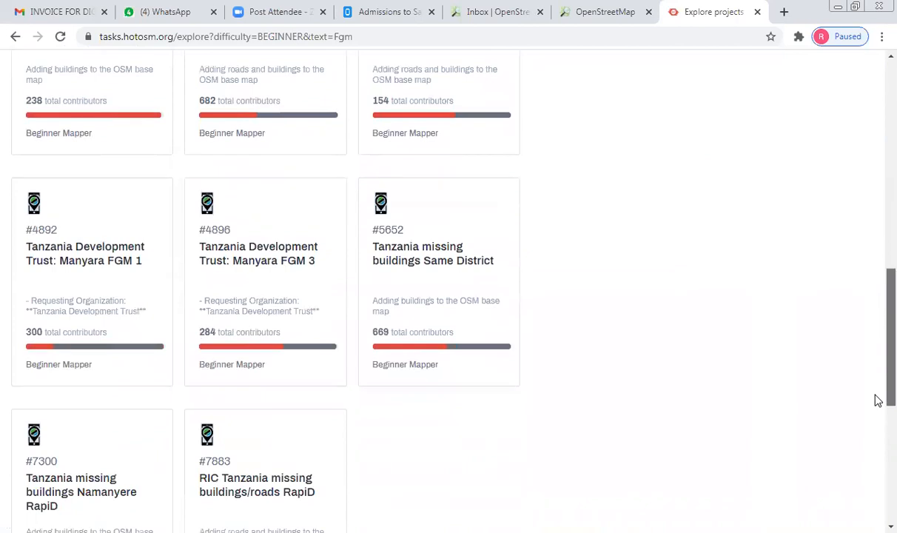
click(70, 287)
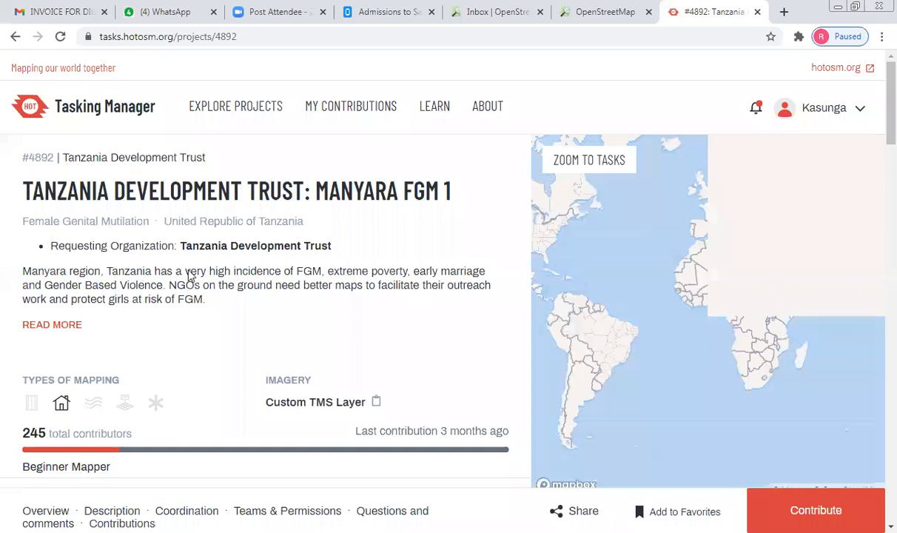
Step: Look over the Manyara FGM 1 project's overview, description and coordination details
scroll(189, 288, down, 3)
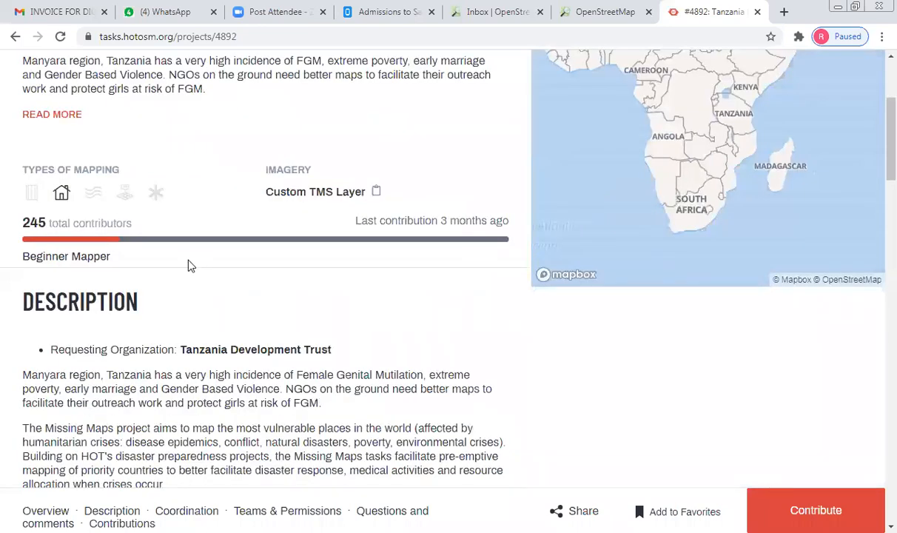
scroll(188, 265, up, 3)
scroll(190, 265, down, 4)
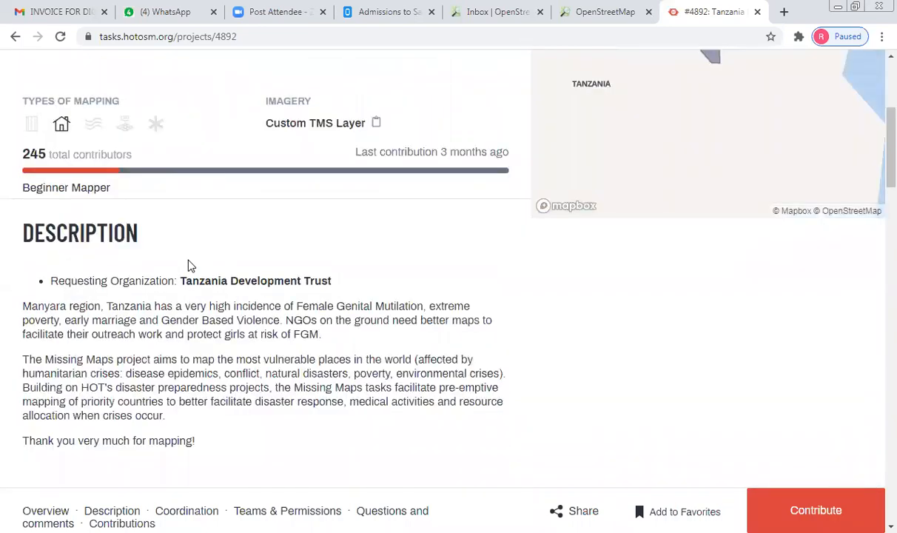
scroll(190, 265, down, 5)
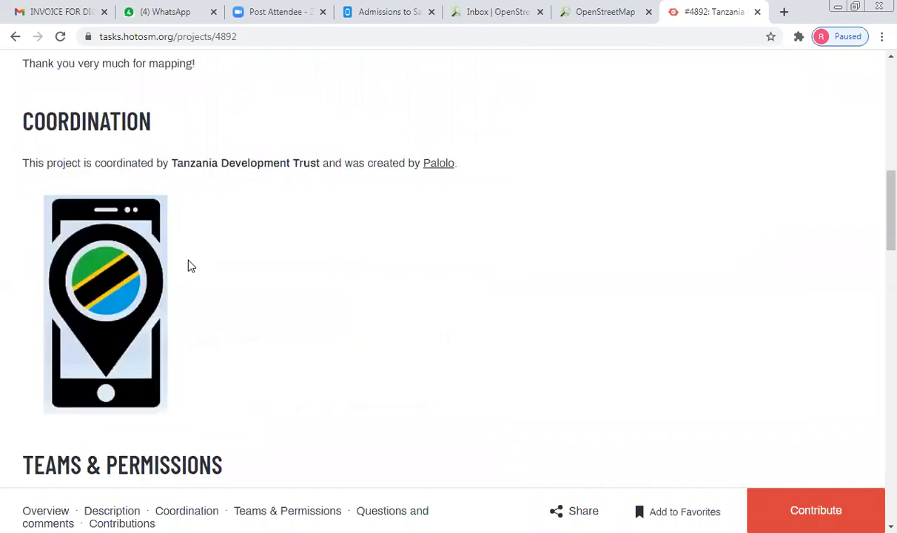
scroll(190, 265, down, 5)
scroll(178, 191, up, 9)
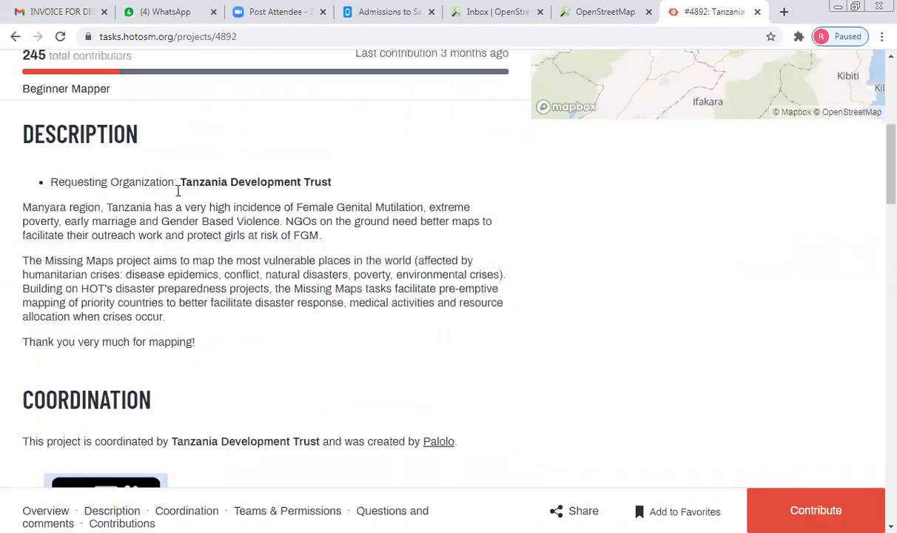
scroll(182, 176, up, 5)
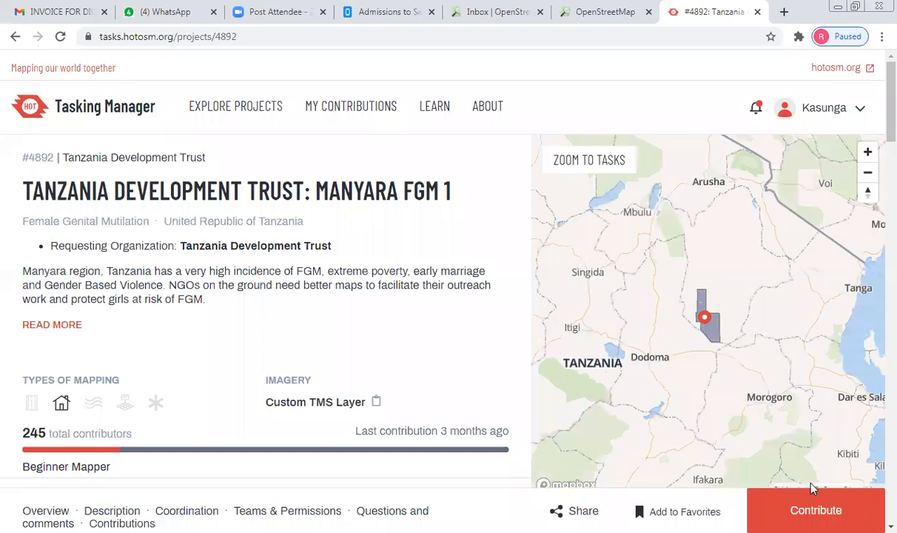
scroll(770, 407, down, 3)
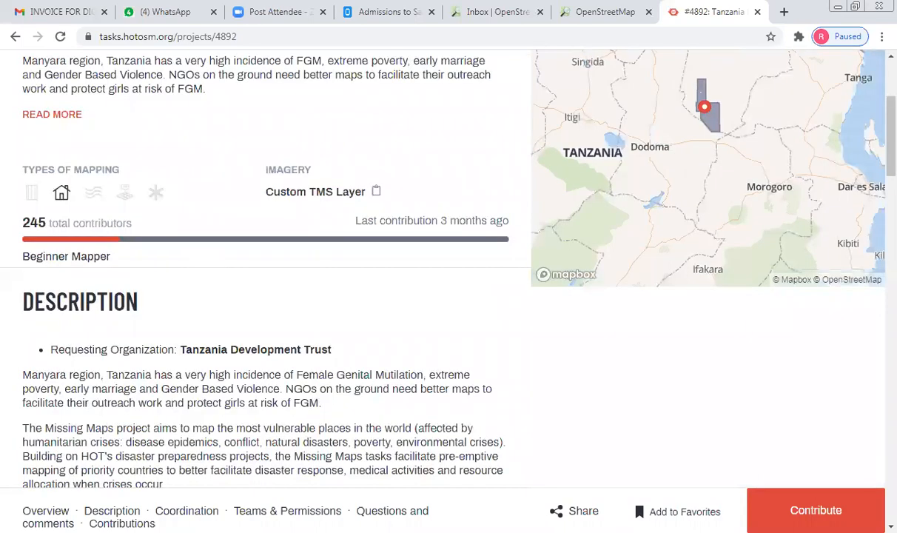
Step: Start contributing to the Manyara FGM 1 project and read its project-specific mapping and building instructions
click(816, 510)
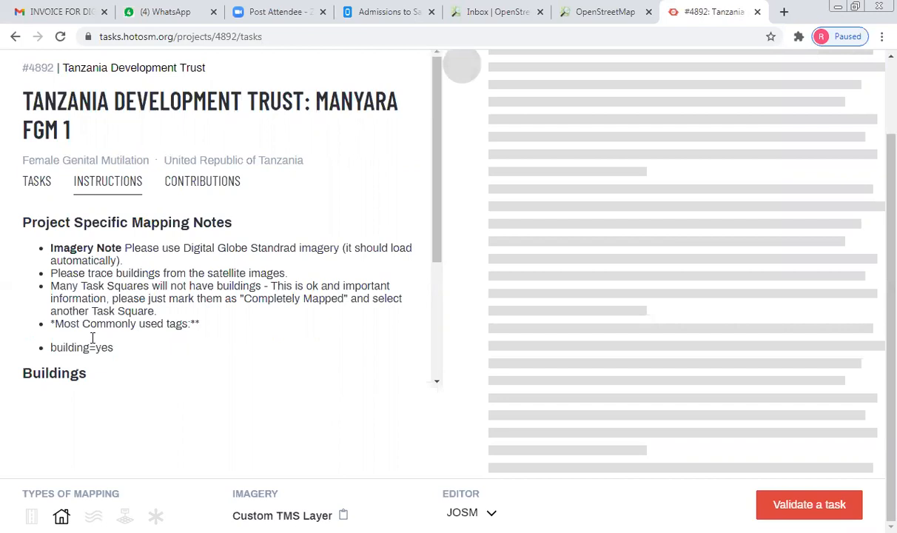
scroll(67, 220, up, 2)
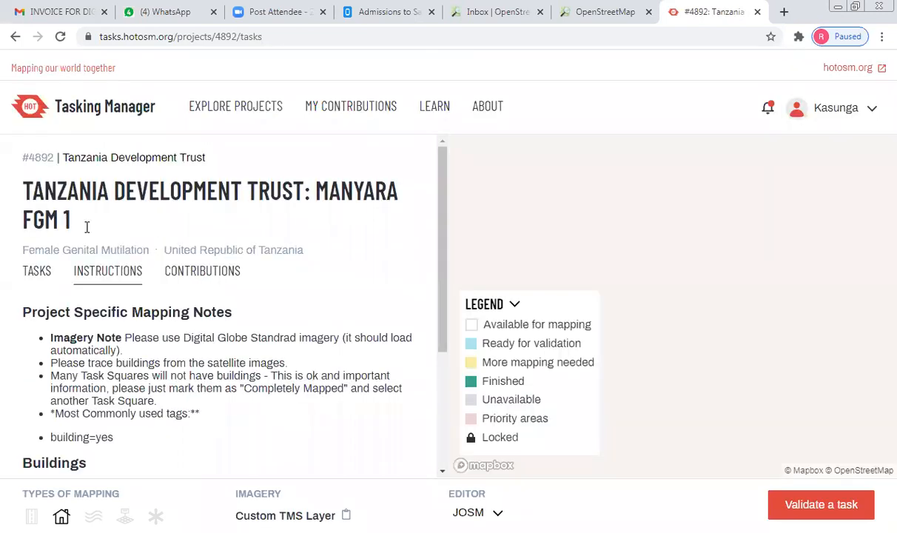
scroll(247, 228, down, 1)
scroll(246, 228, down, 2)
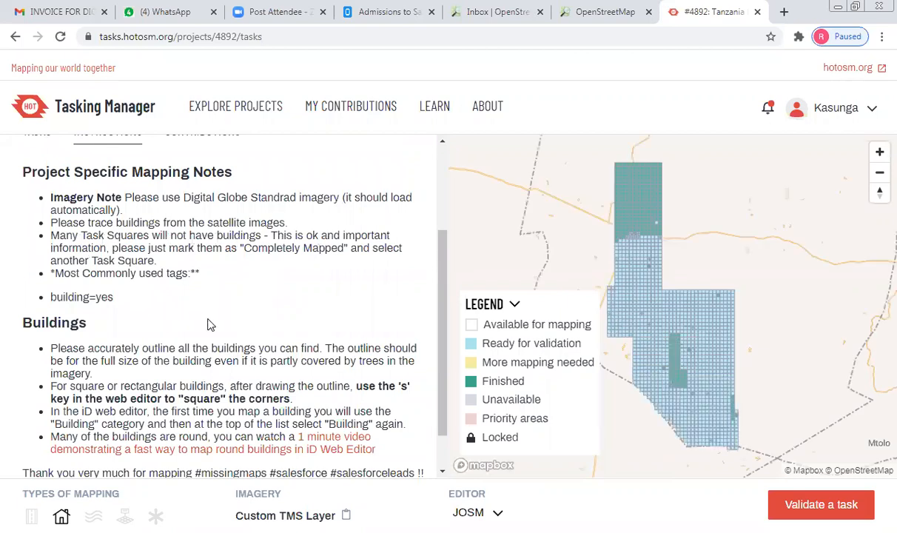
scroll(209, 324, down, 1)
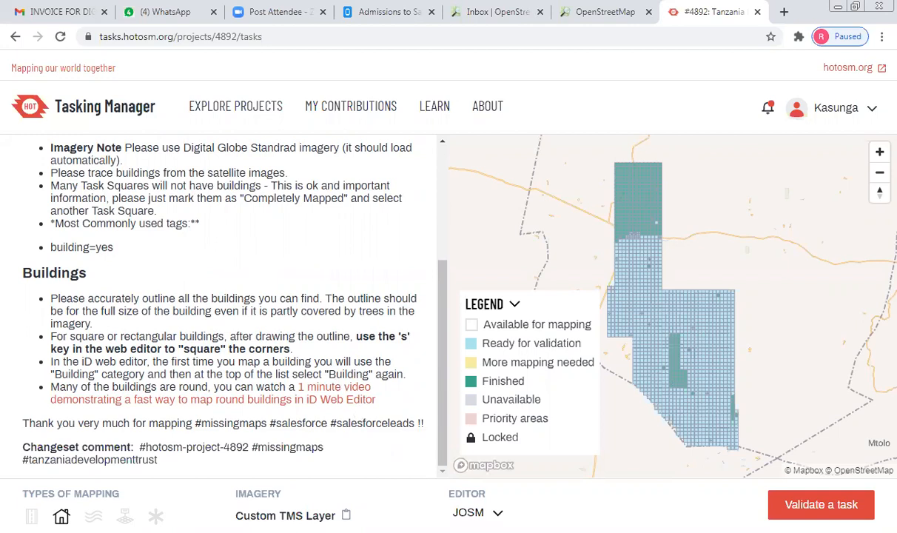
Step: Choose iD Editor as the project's editor and go over the mapping instructions again
click(475, 512)
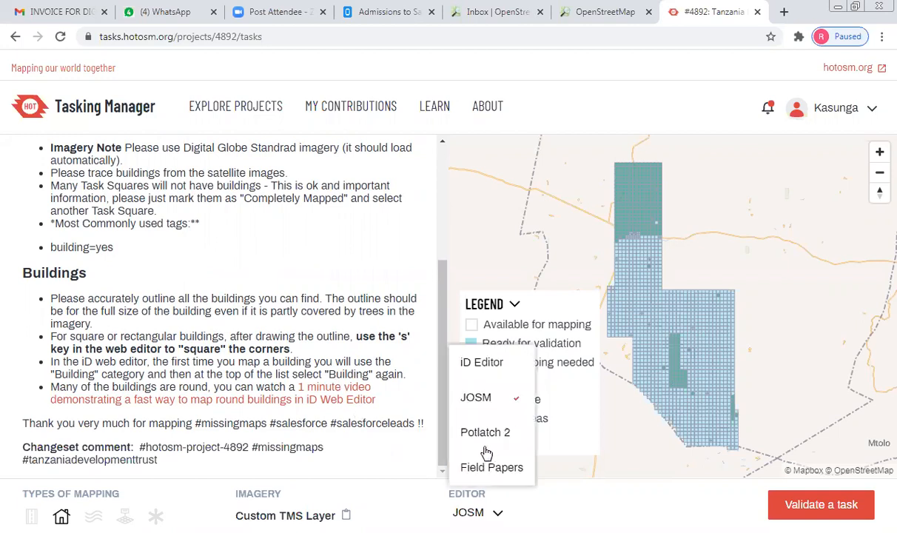
click(480, 362)
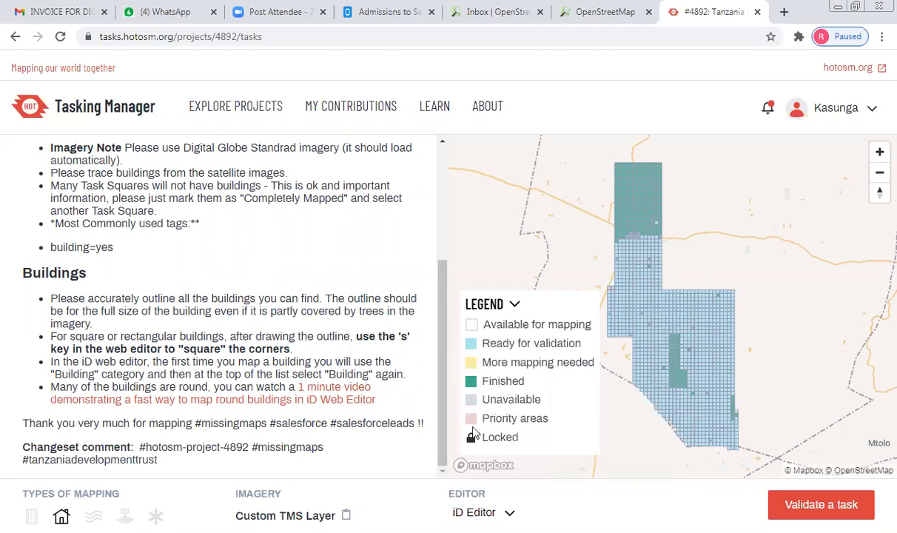
scroll(385, 418, up, 3)
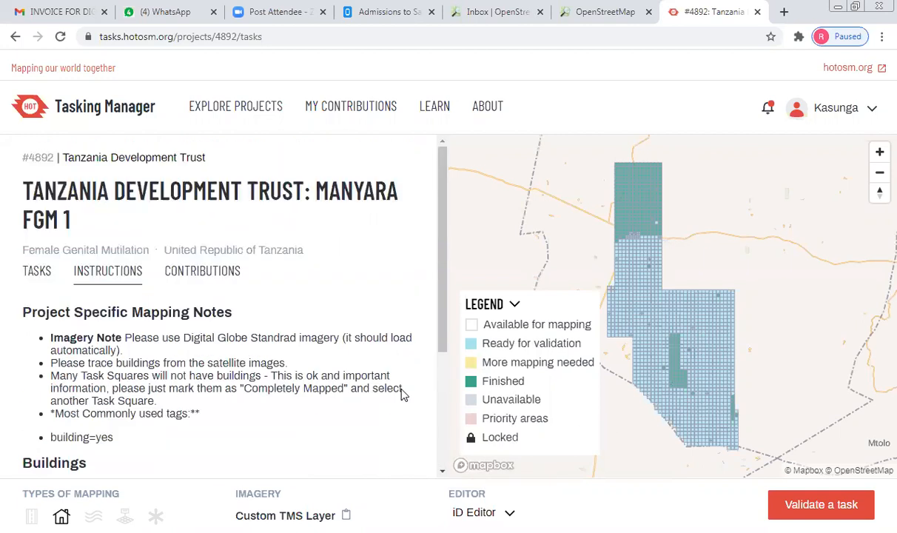
scroll(401, 395, down, 3)
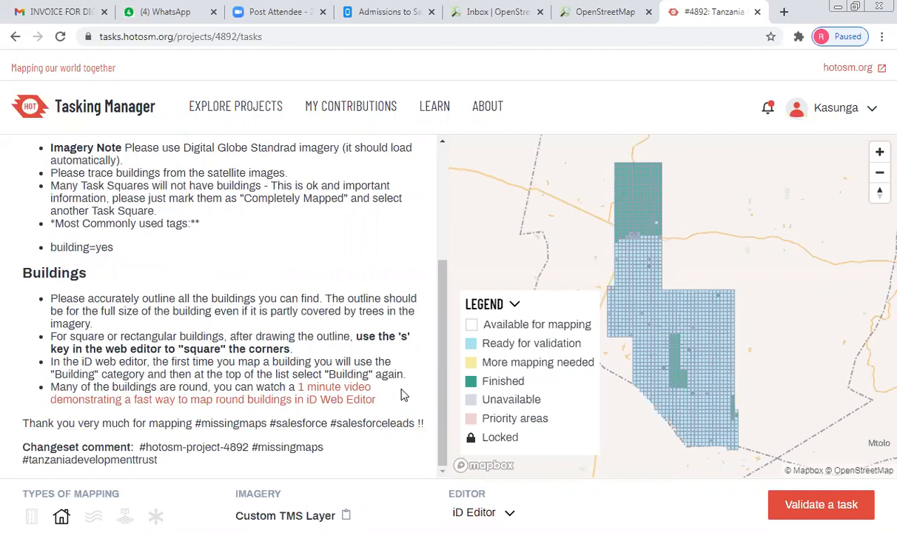
scroll(401, 395, up, 3)
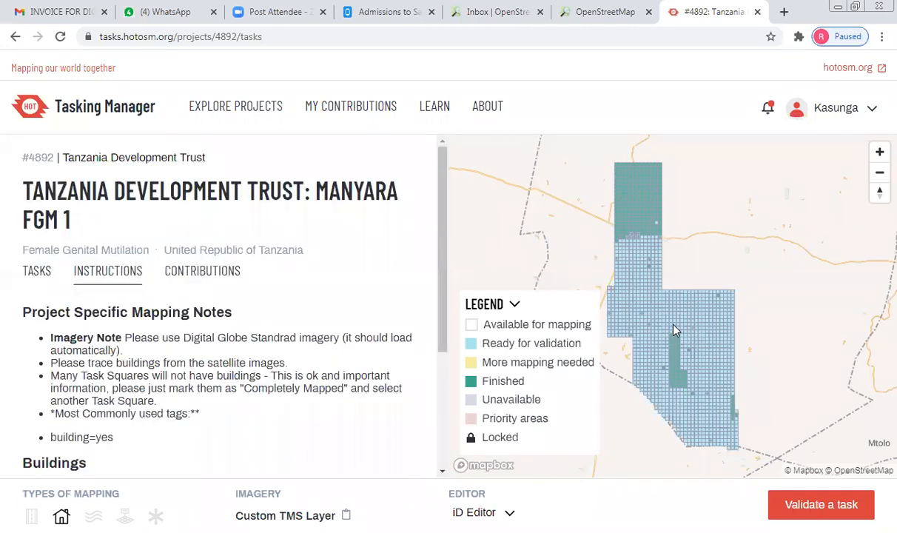
Step: Inspect the Manyara FGM 1 task grid for squares available for mapping
scroll(652, 288, up, 2)
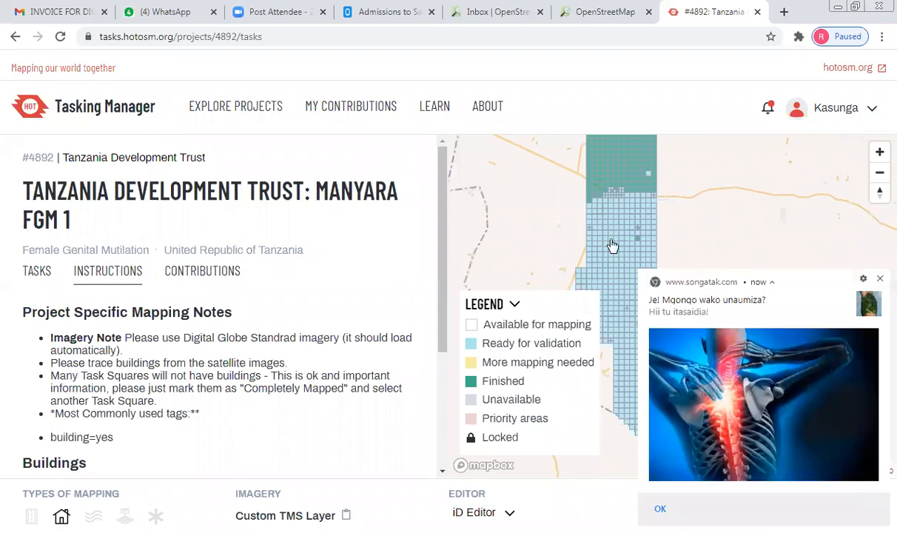
scroll(636, 274, up, 2)
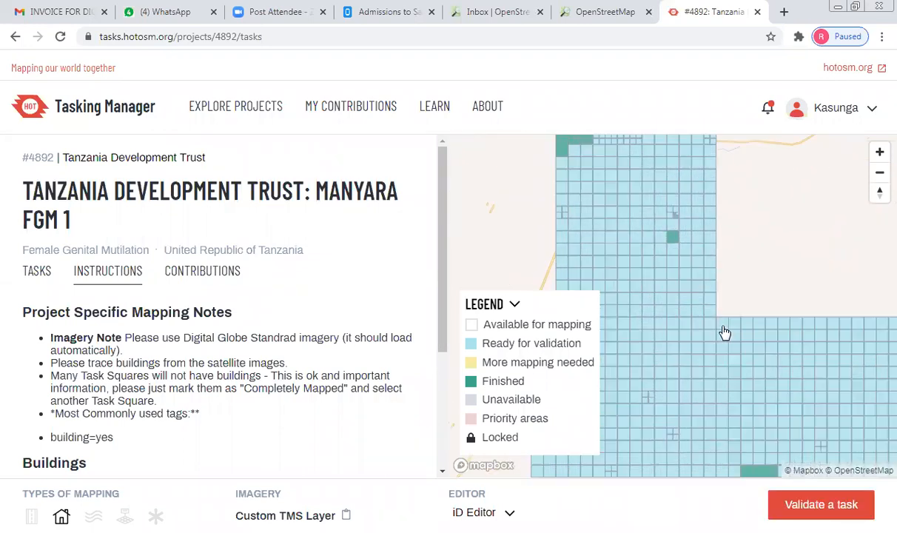
scroll(725, 333, down, 3)
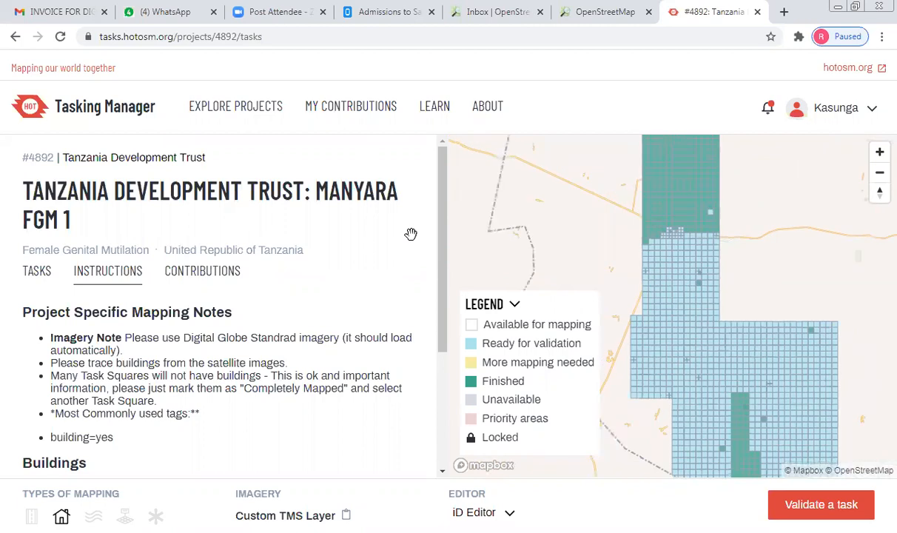
Step: Return to exploring projects and filter them to the Beginner mapper difficulty level
click(248, 112)
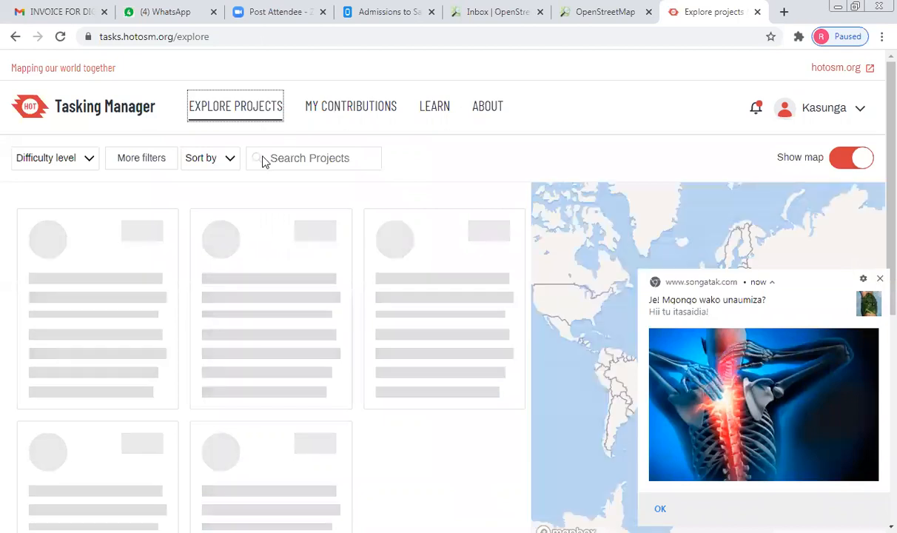
click(89, 159)
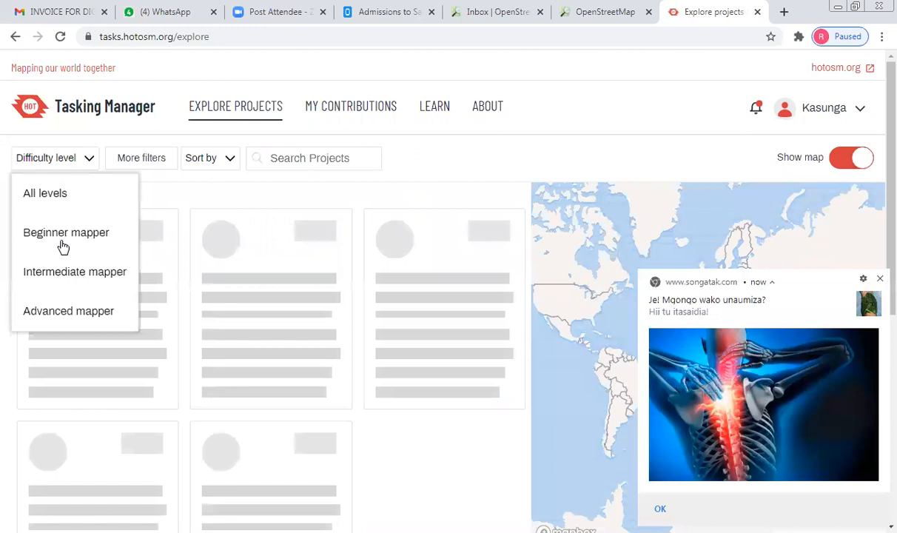
click(61, 234)
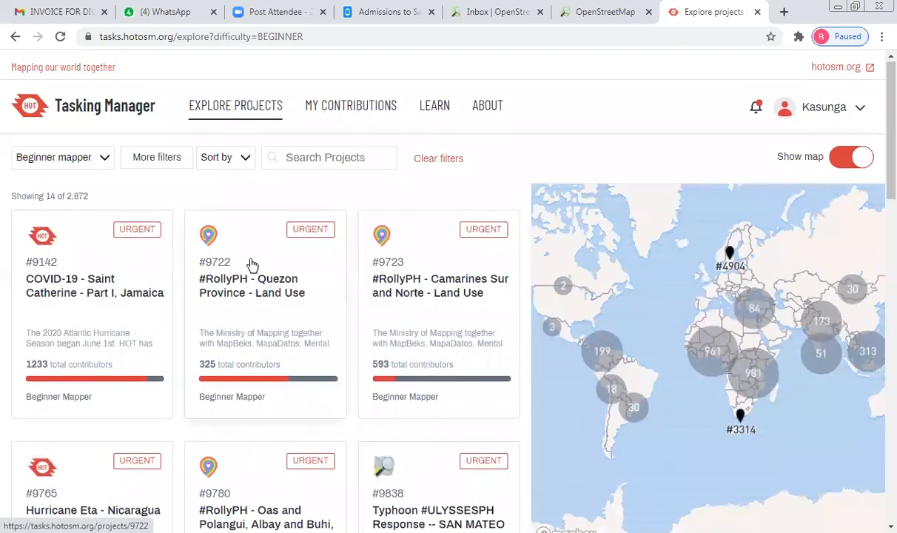
Step: Open project #3993, Tanzania Development Trust: Mwanza East, from the beginner project list
scroll(252, 264, down, 4)
scroll(194, 242, down, 4)
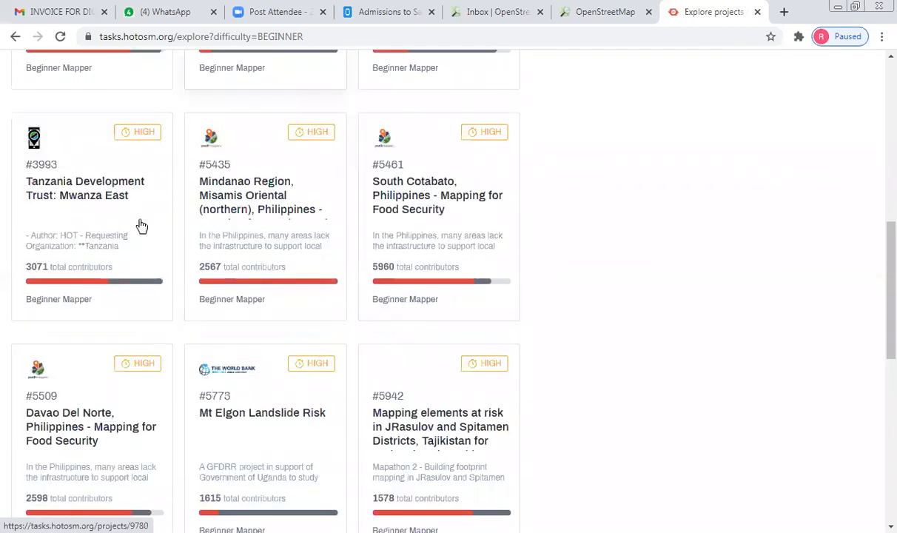
click(109, 182)
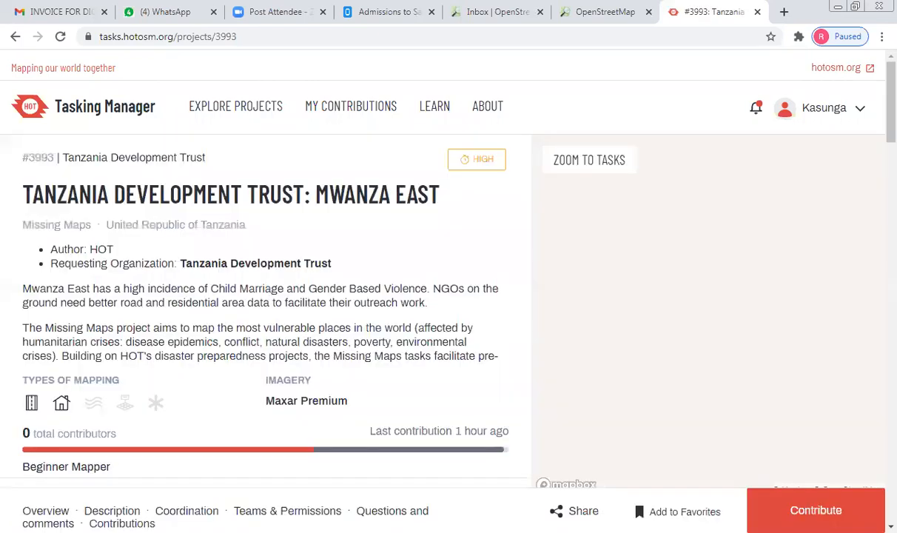
Step: Look over the Mwanza East project and start contributing to it
scroll(818, 508, down, 3)
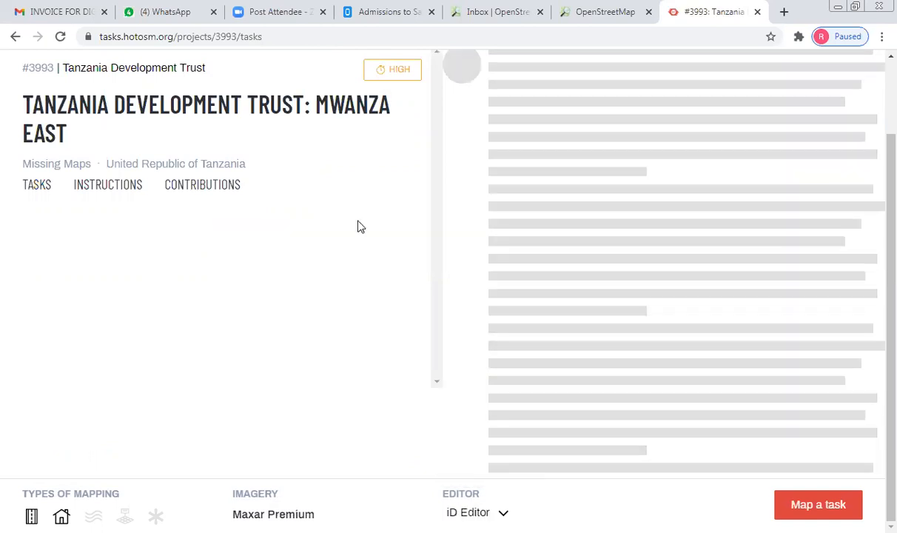
scroll(360, 228, up, 1)
scroll(244, 319, down, 1)
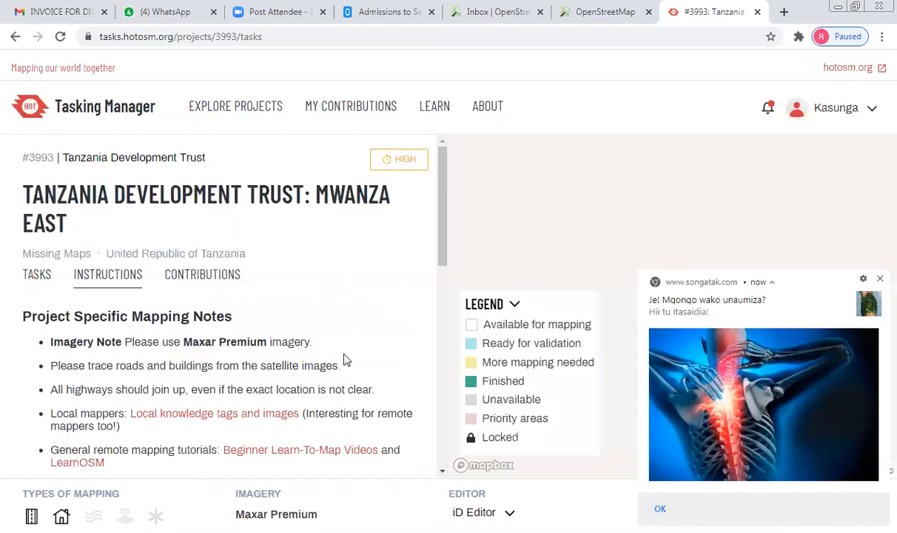
Step: Read the Mwanza East instructions on tags, buildings, roads and paths, and examine the legend and task map
scroll(340, 359, down, 5)
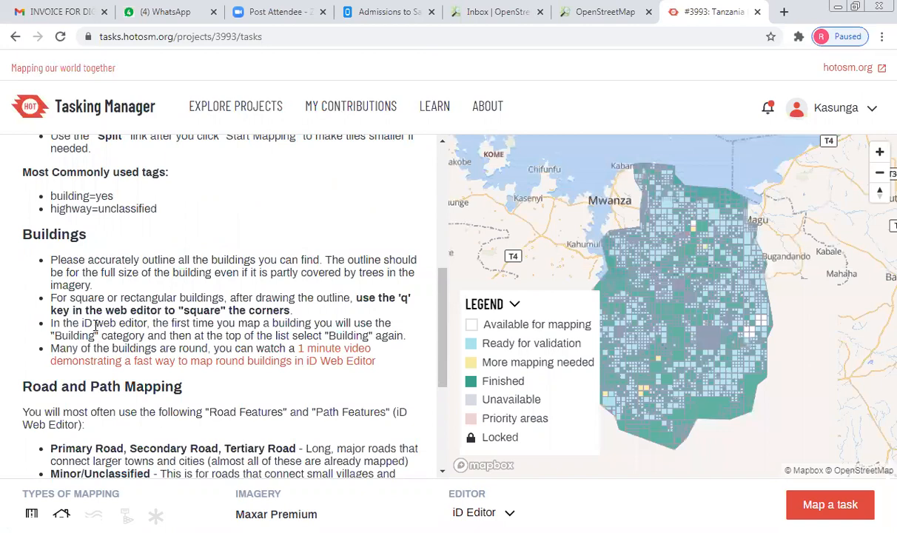
scroll(95, 329, down, 1)
scroll(95, 270, down, 2)
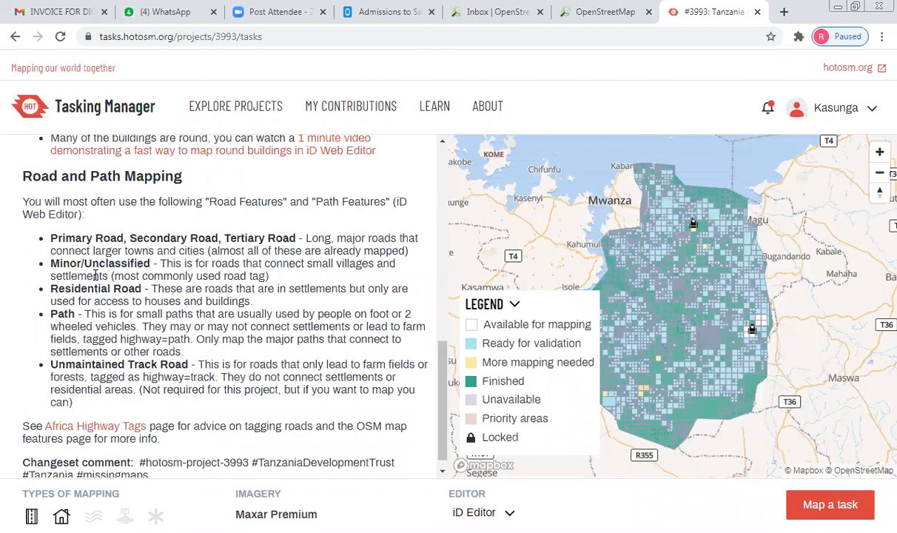
scroll(134, 374, down, 1)
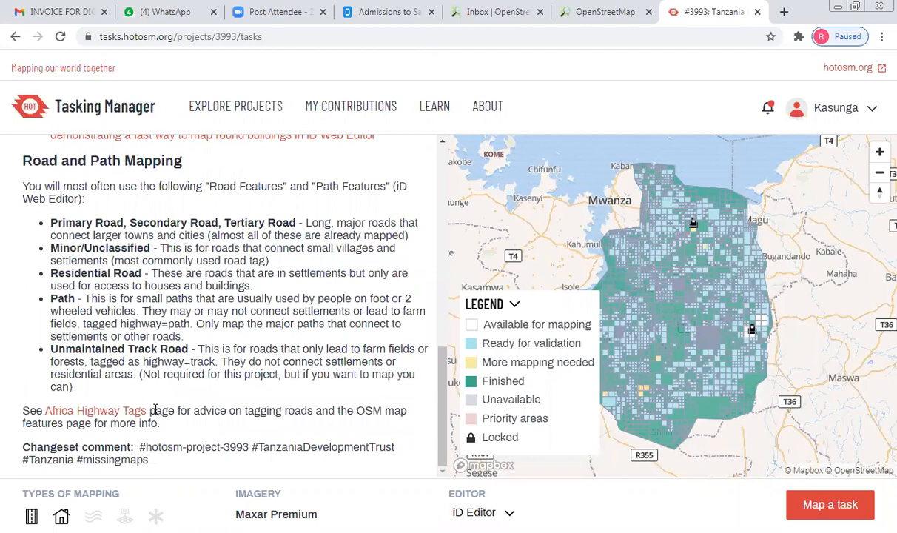
scroll(155, 410, up, 2)
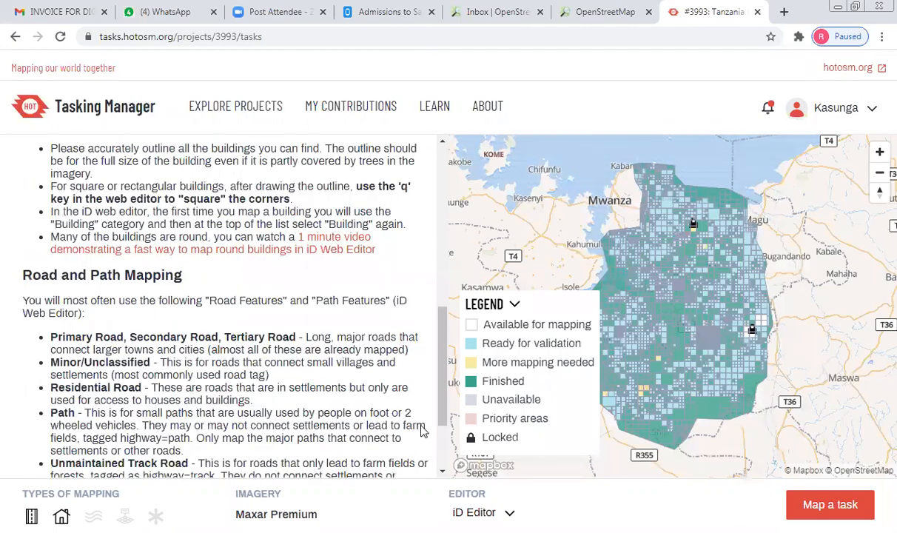
scroll(402, 409, up, 3)
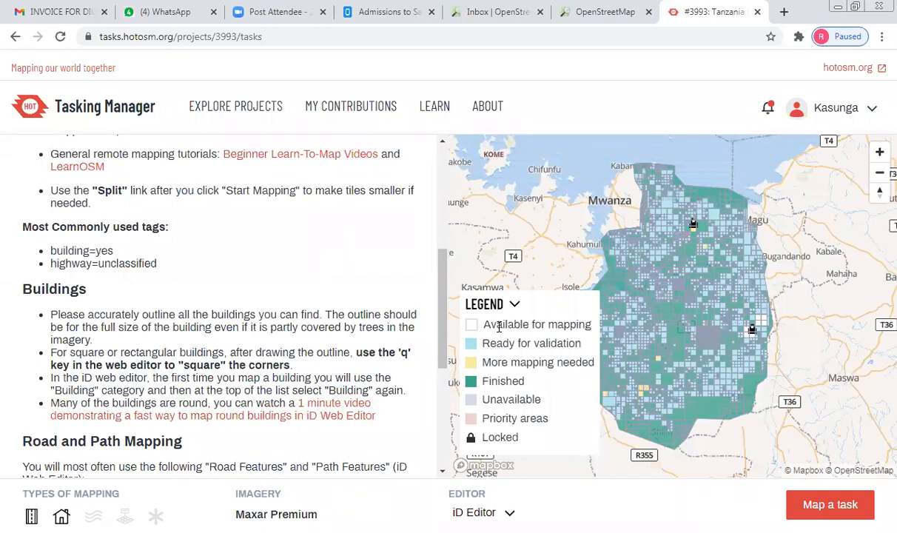
scroll(689, 282, up, 2)
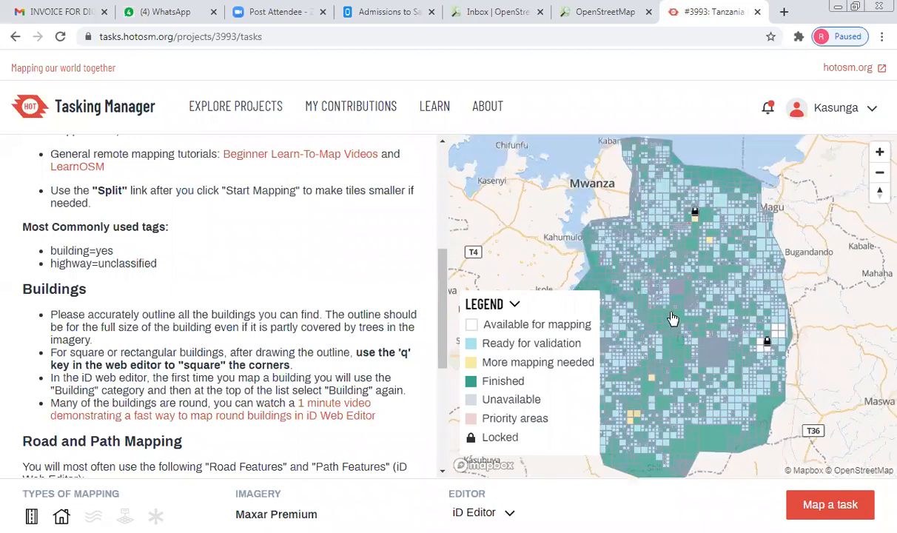
Step: Inspect the locked task square on the Mwanza East task map and start mapping a task in the iD Editor
scroll(673, 316, up, 6)
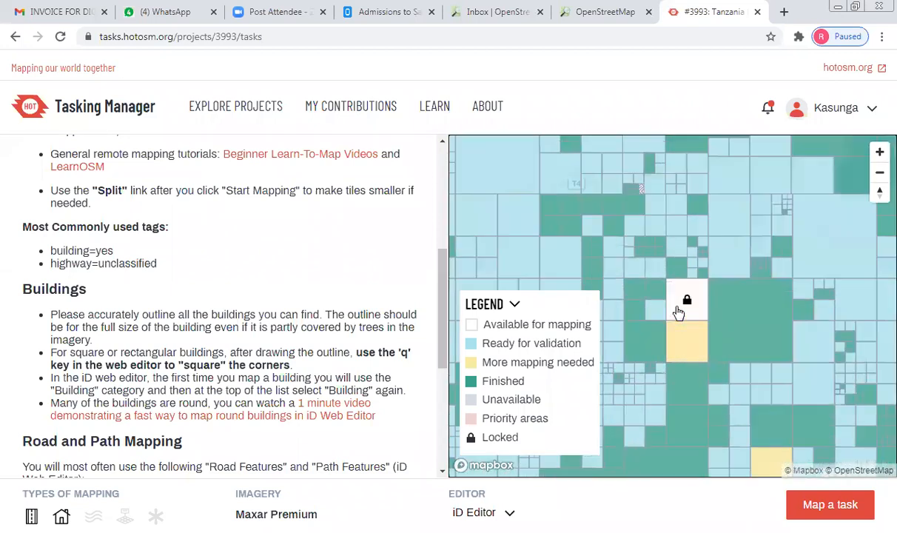
scroll(679, 313, up, 4)
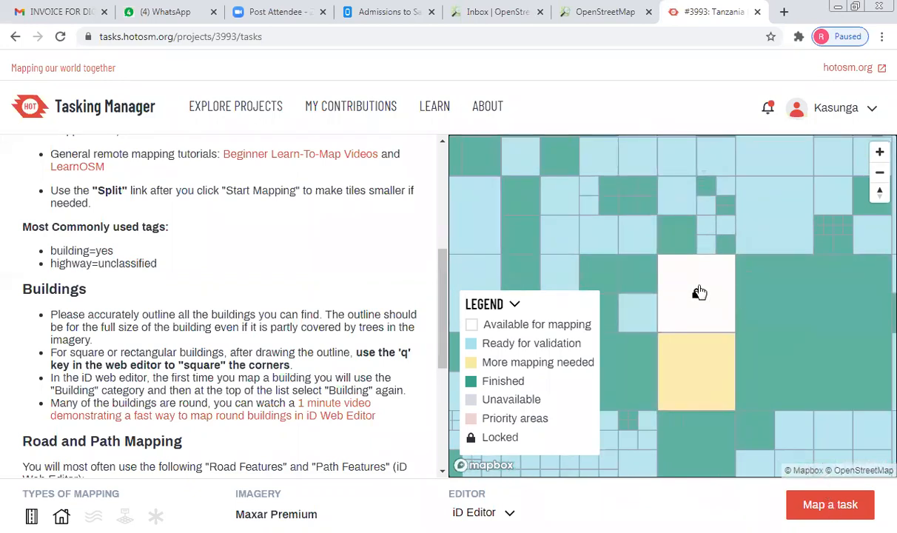
click(812, 508)
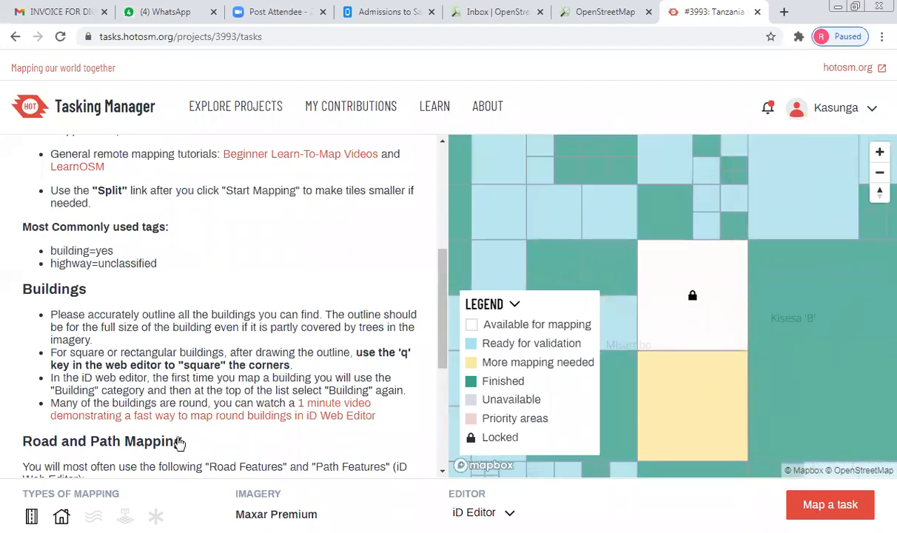
click(807, 497)
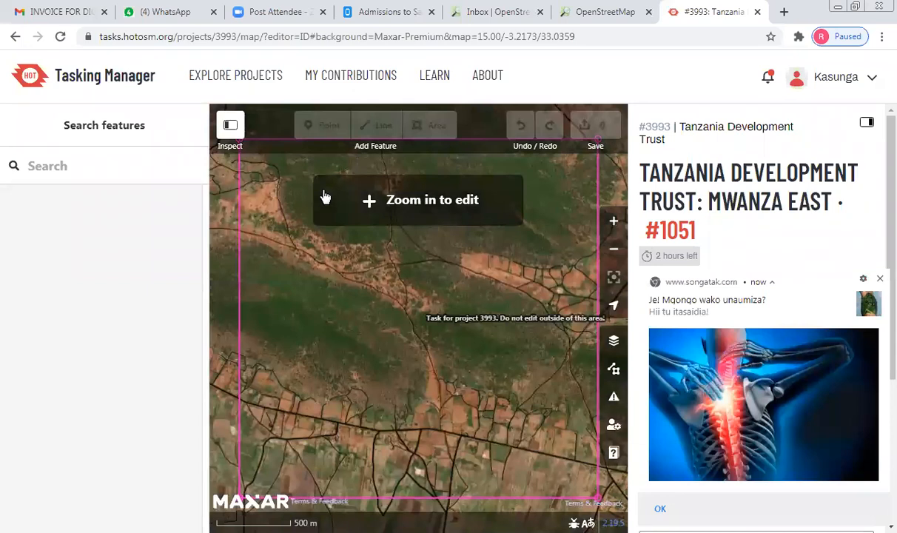
Step: Survey the satellite imagery inside the magenta task boundary for buildings that have not been mapped yet
scroll(374, 304, up, 5)
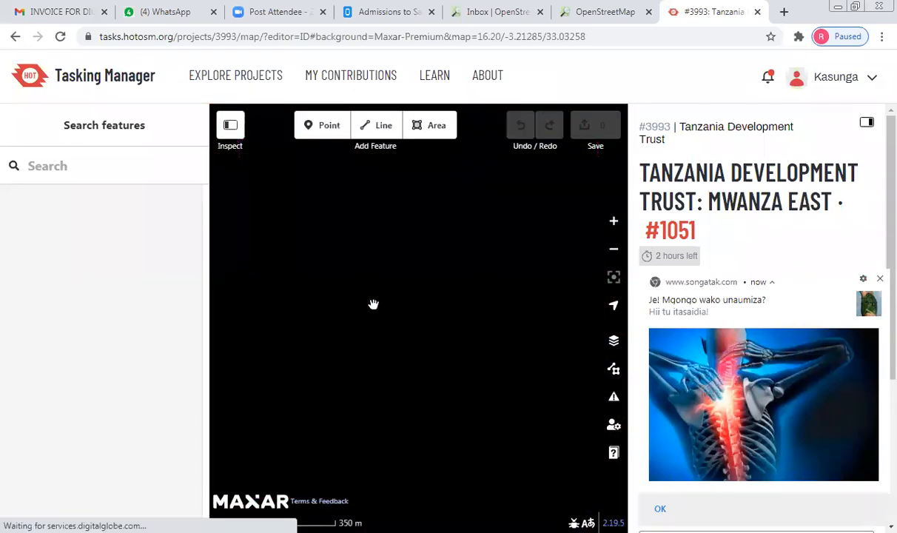
scroll(382, 338, down, 3)
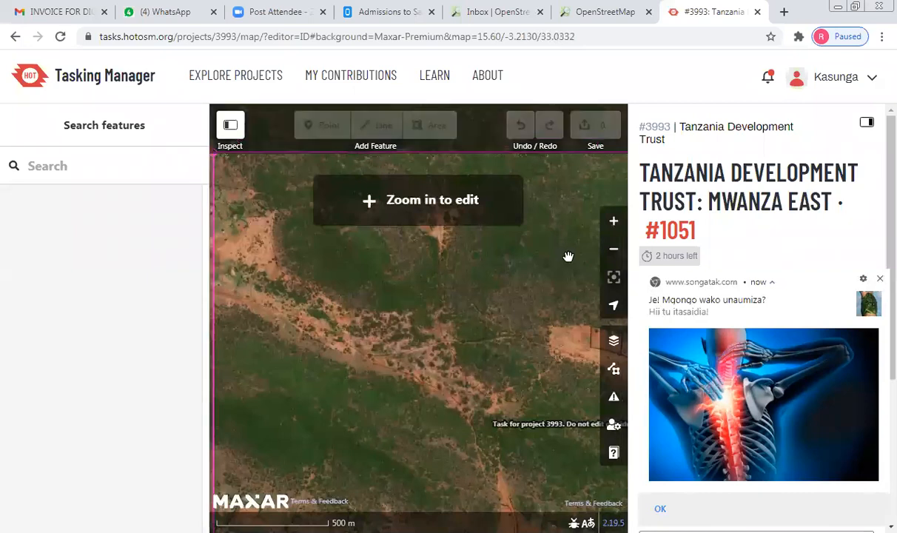
drag(415, 293, 395, 292)
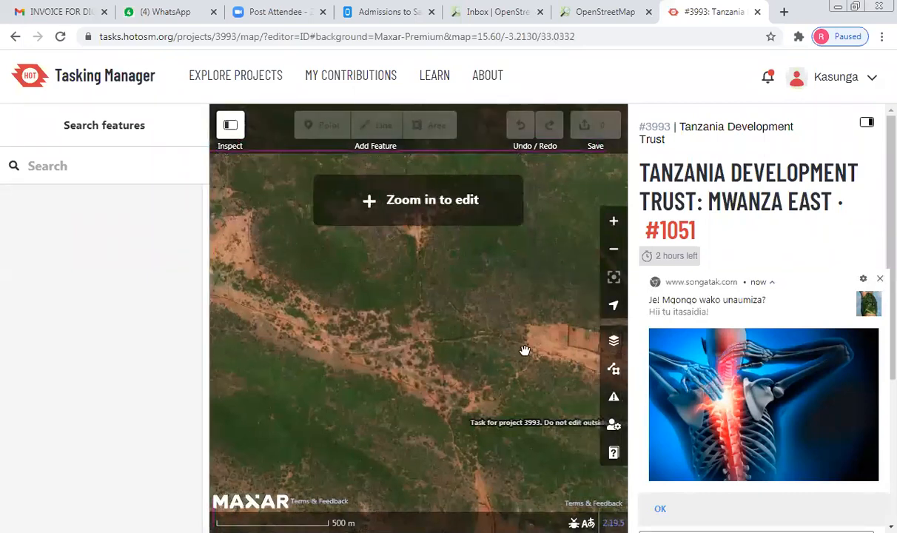
drag(498, 333, 444, 315)
drag(491, 478, 380, 419)
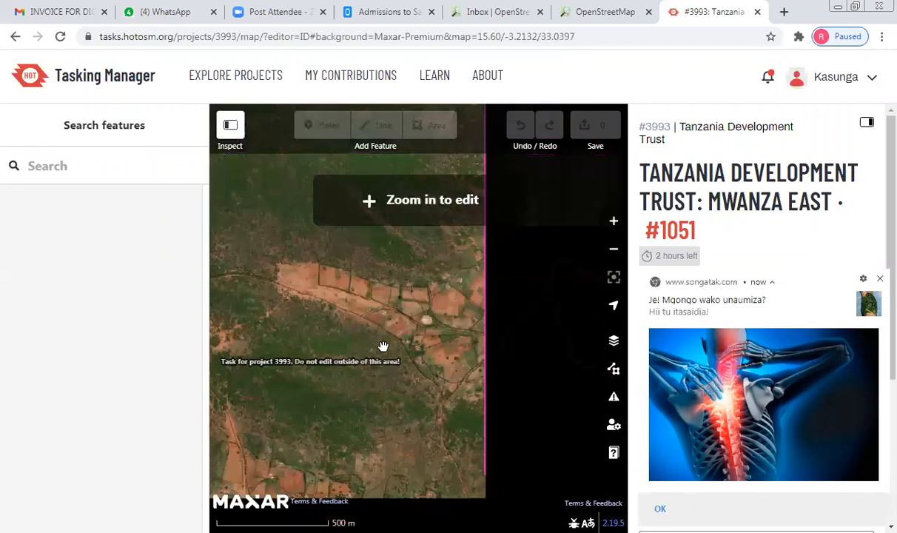
drag(515, 331, 479, 279)
drag(290, 481, 383, 343)
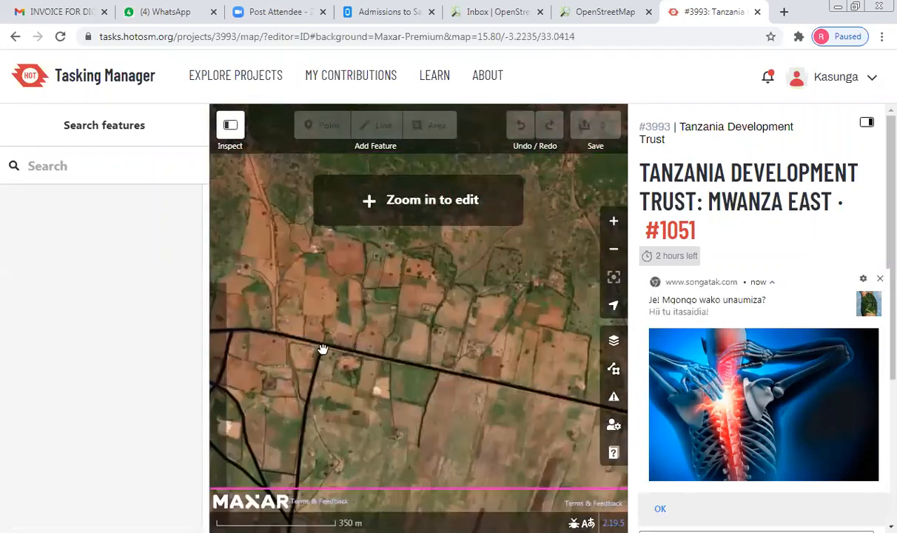
scroll(320, 348, up, 3)
scroll(321, 348, up, 4)
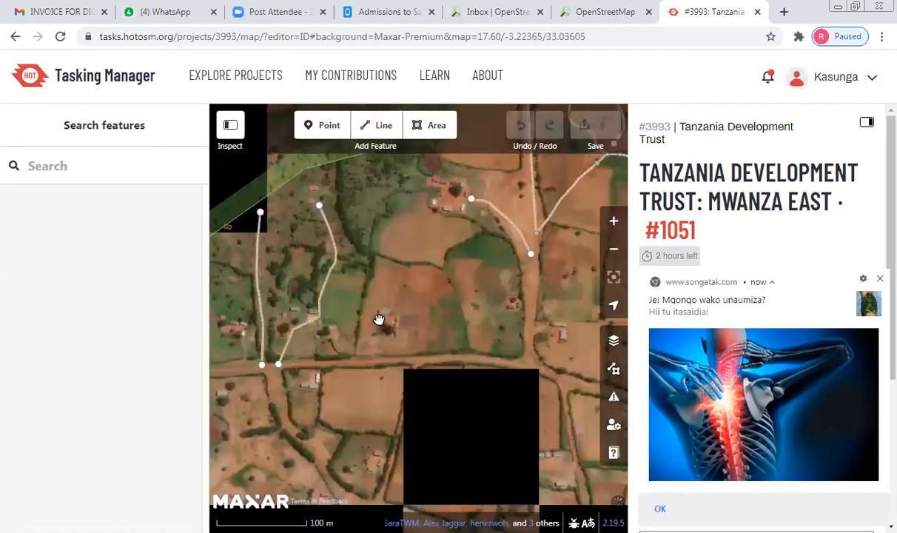
scroll(379, 323, up, 5)
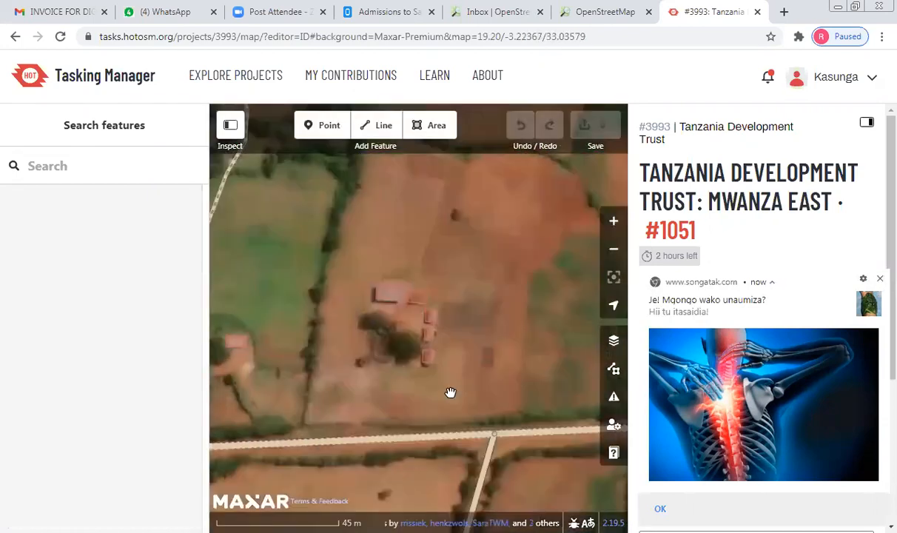
drag(270, 490, 458, 341)
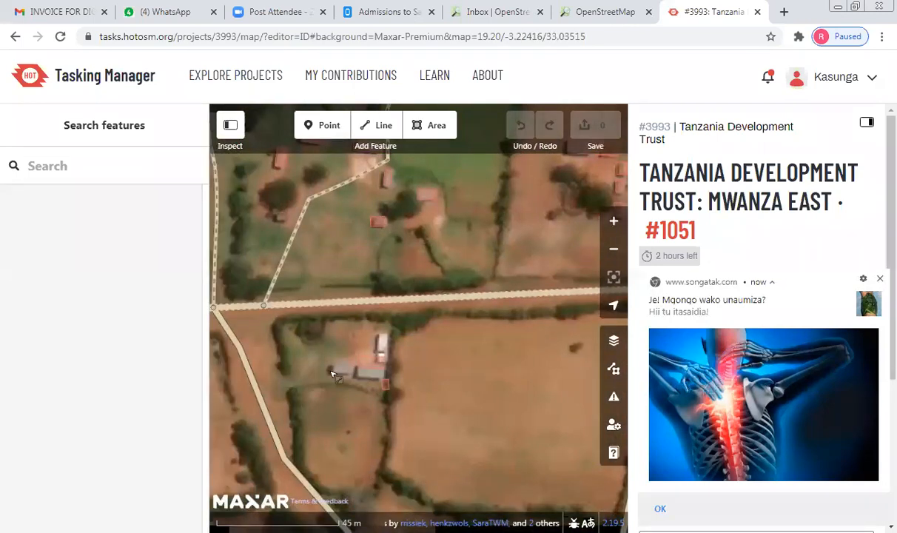
drag(336, 370, 463, 315)
scroll(471, 287, up, 2)
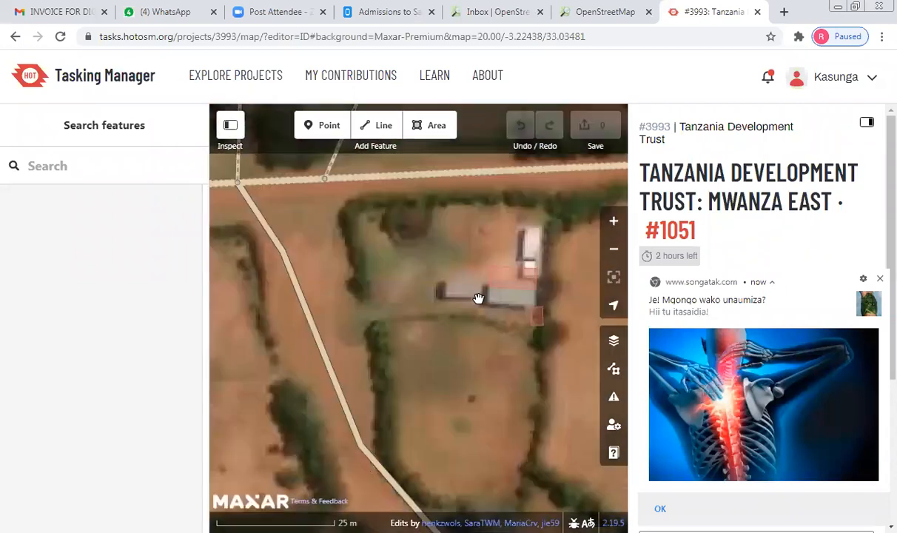
scroll(470, 326, up, 1)
drag(470, 319, 388, 346)
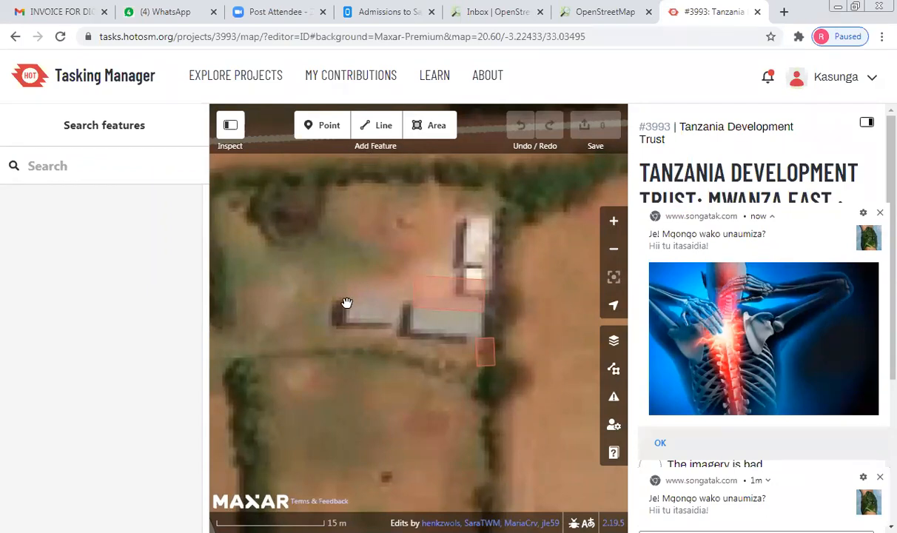
Step: Outline the westernmost grey-roofed building in the hedged compound south of the road as a four-cornered area
click(431, 128)
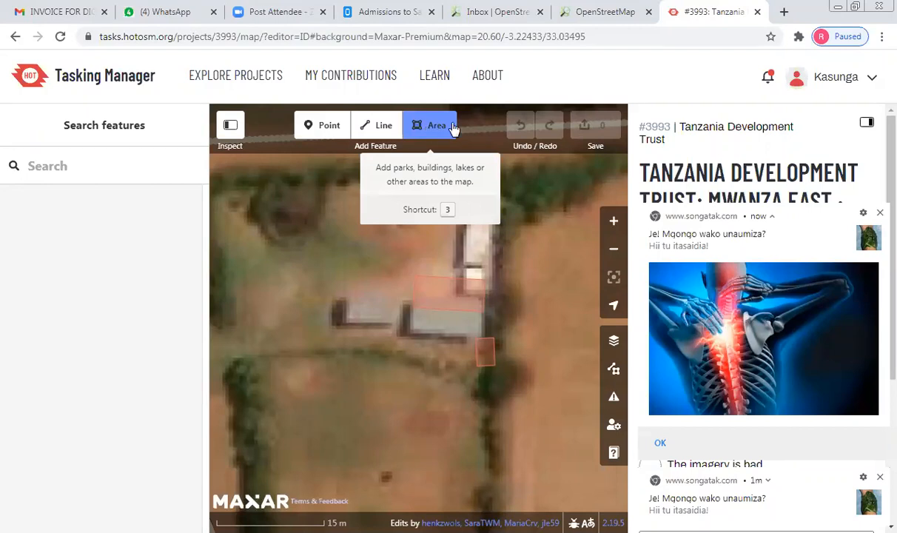
click(342, 298)
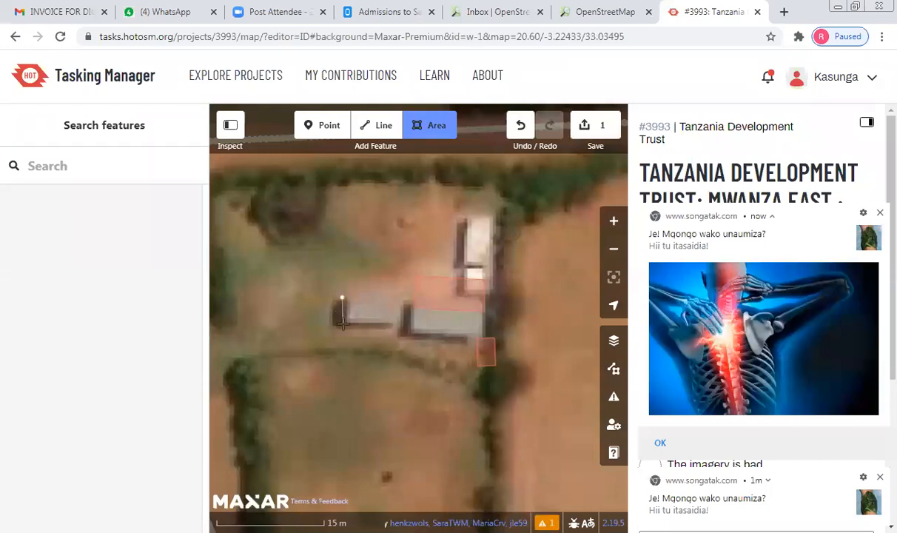
click(342, 322)
click(397, 324)
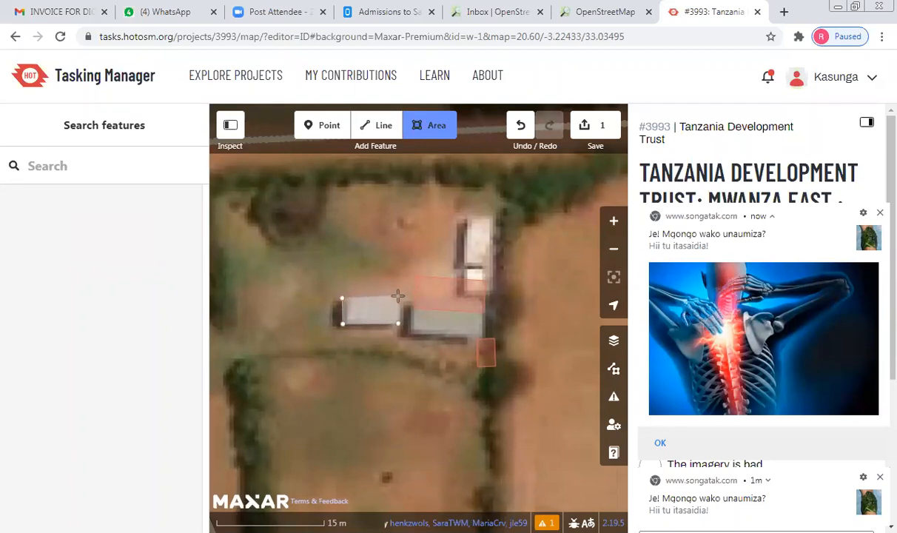
double_click(398, 295)
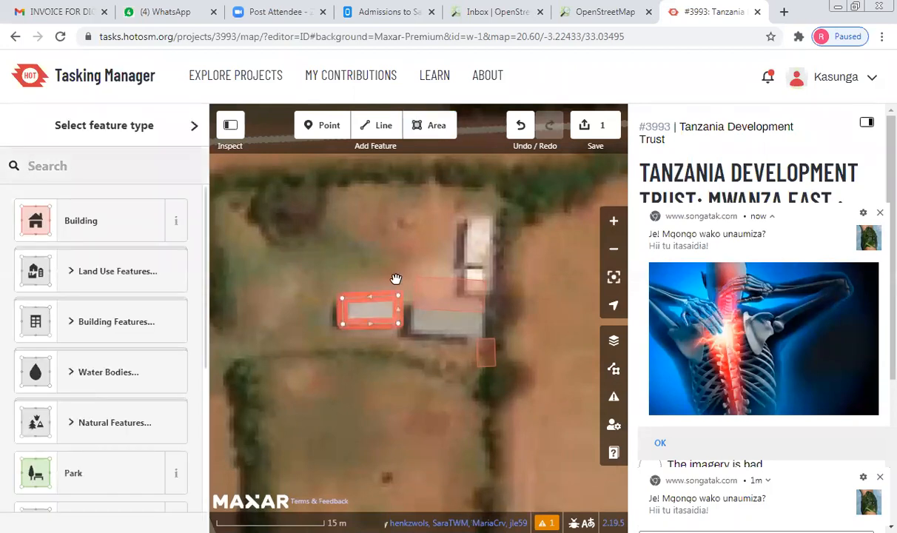
Step: Set the outlined area's feature type to Building and square its corners
click(96, 226)
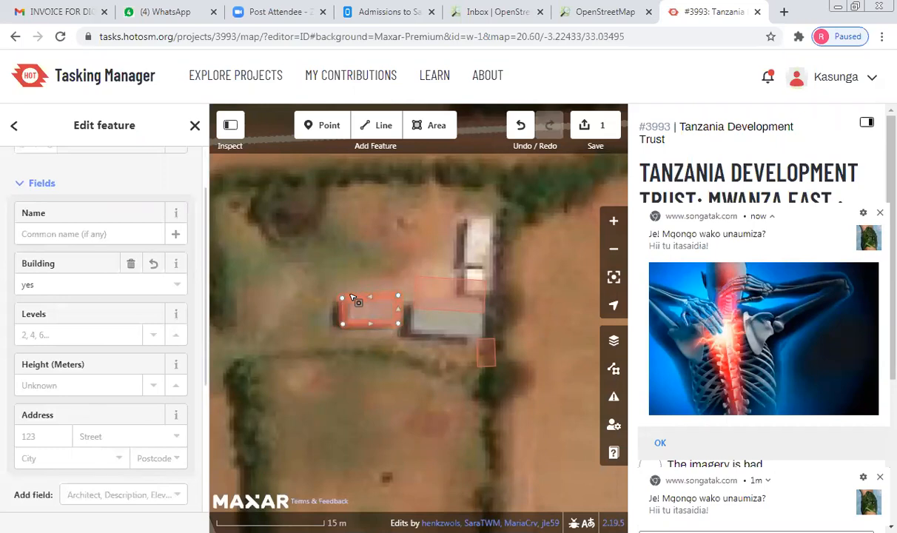
key(q)
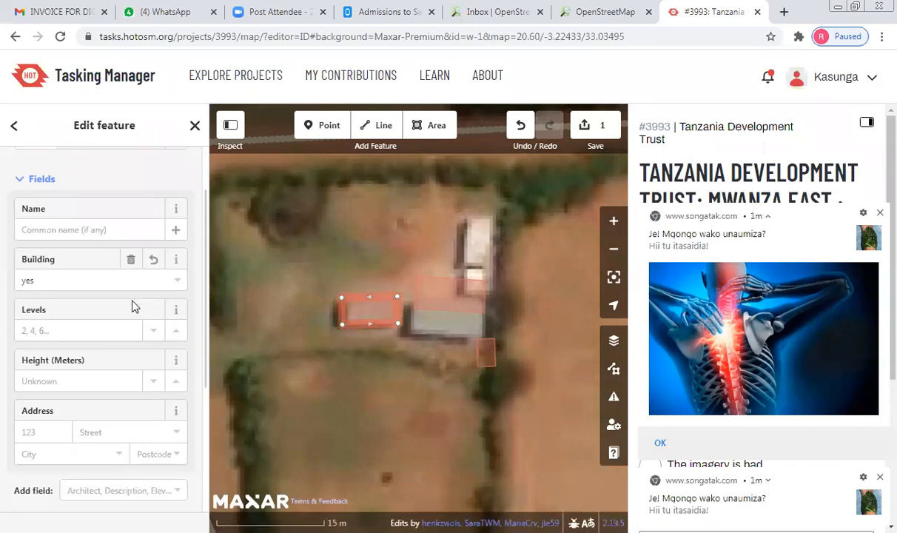
scroll(137, 326, down, 3)
scroll(164, 328, up, 5)
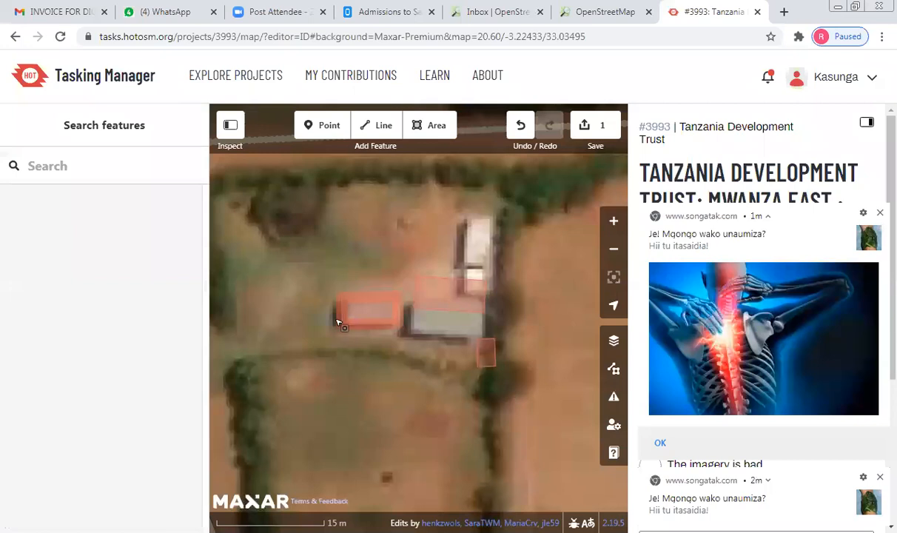
Step: Save the new building and upload it to OpenStreetMap with the prefilled project hashtags as changeset comment
click(588, 131)
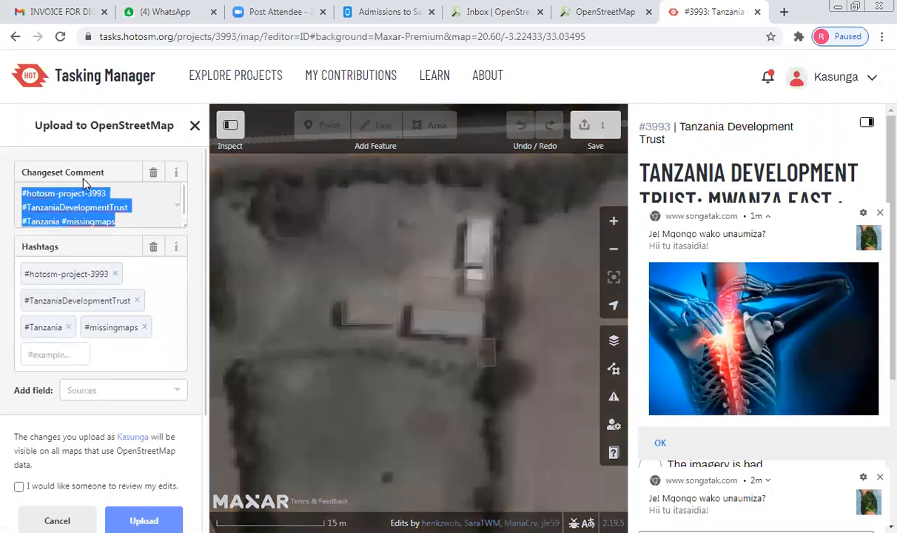
scroll(90, 205, down, 1)
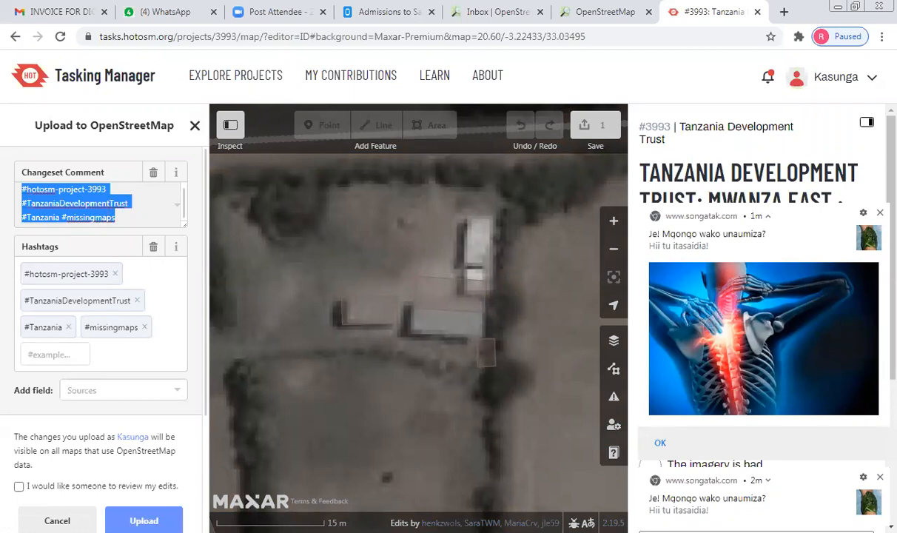
click(144, 520)
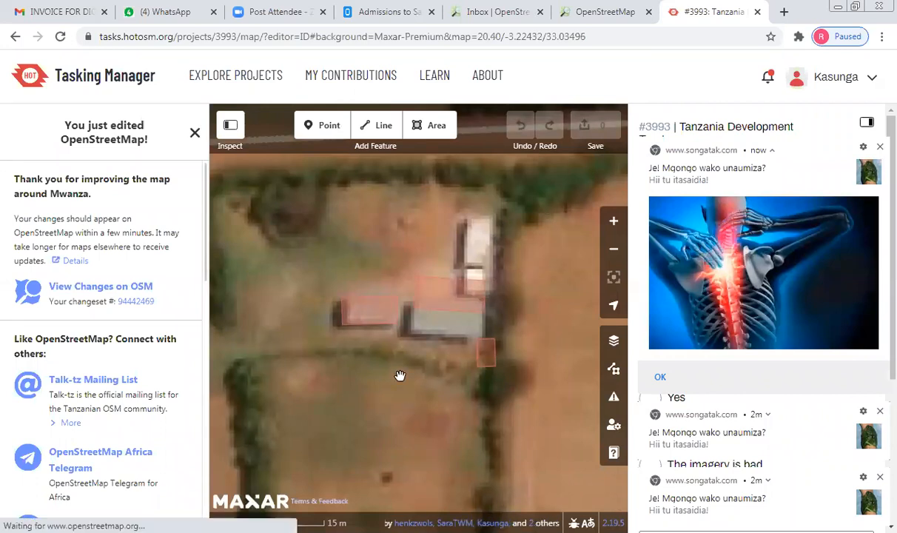
Step: Search the imagery farther south for another unmapped building near the junction of the path and the road
scroll(400, 375, down, 2)
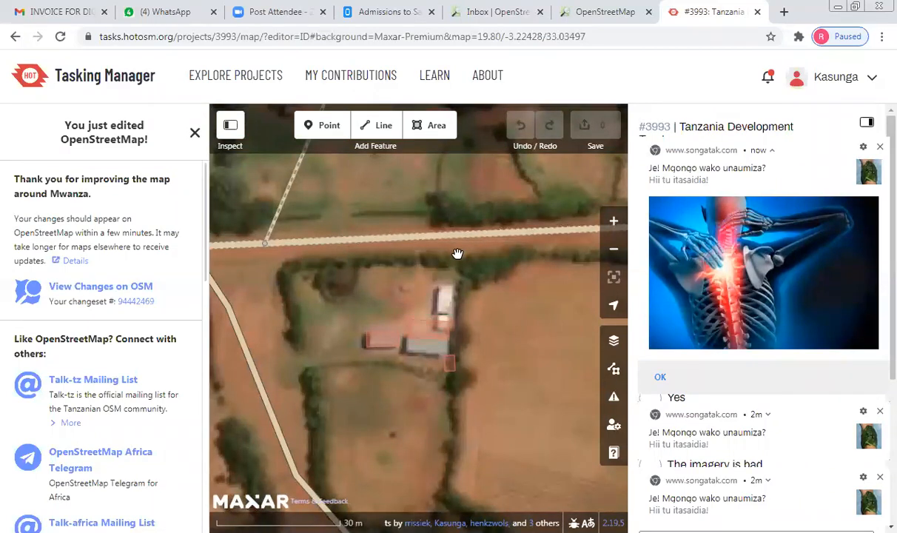
scroll(419, 349, down, 1)
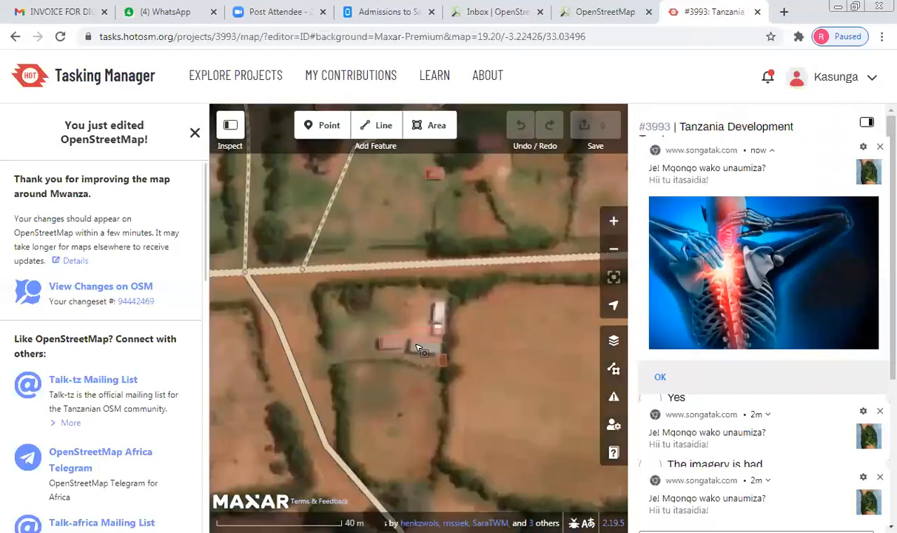
scroll(428, 330, down, 1)
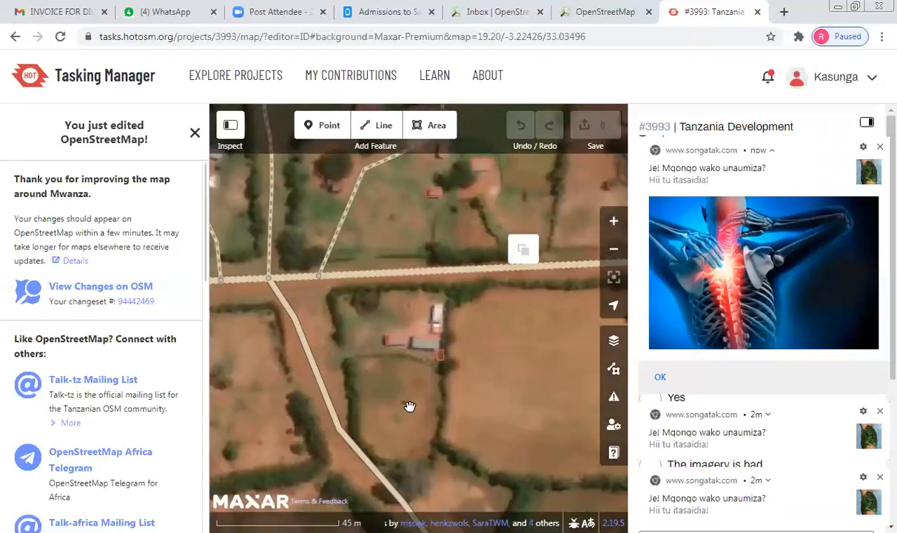
drag(428, 257, 465, 188)
drag(296, 503, 400, 189)
scroll(354, 376, down, 2)
drag(560, 251, 421, 274)
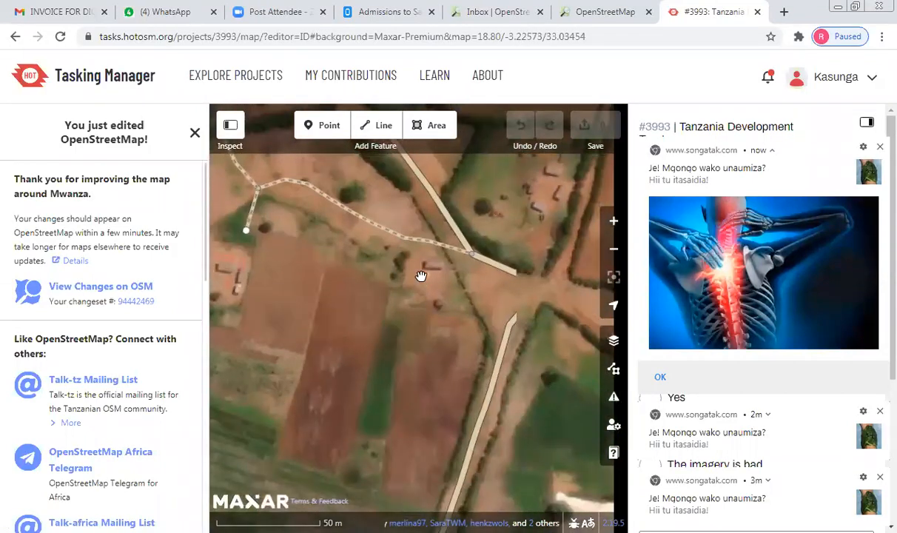
scroll(421, 275, up, 5)
scroll(403, 274, up, 3)
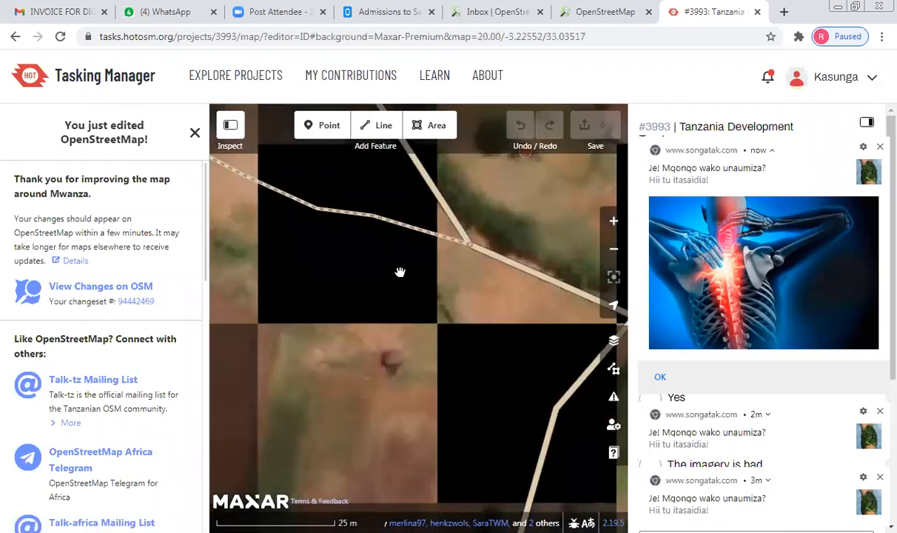
scroll(390, 262, up, 1)
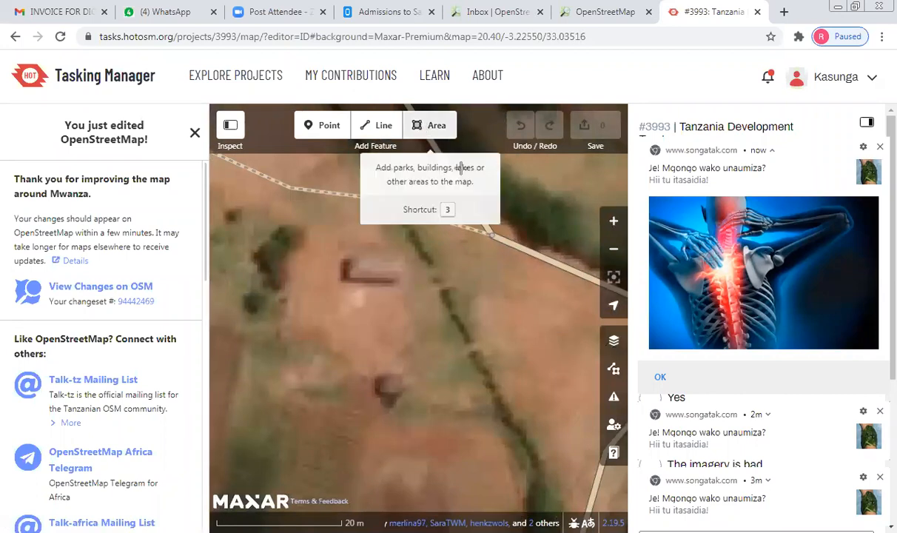
Step: Map the rectangular building southwest of the path and road junction as a Building area with squared corners
click(440, 127)
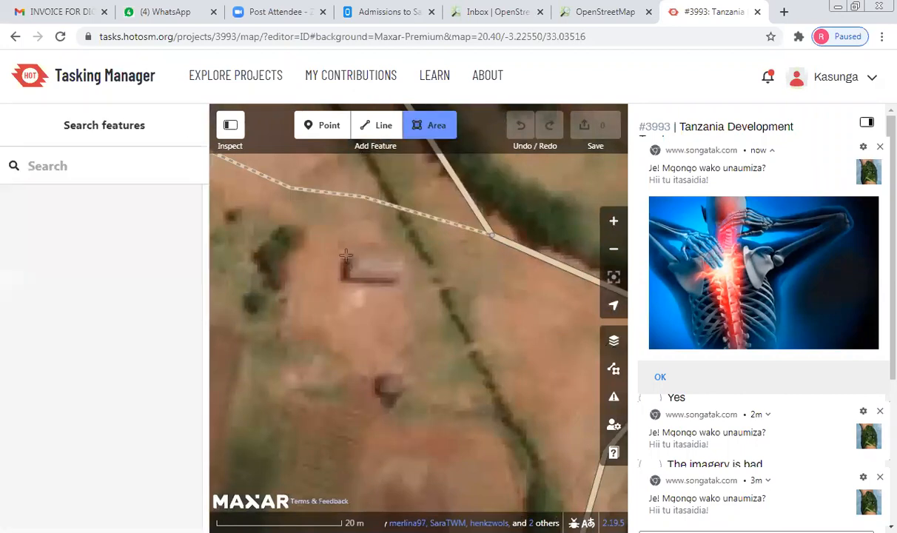
click(346, 256)
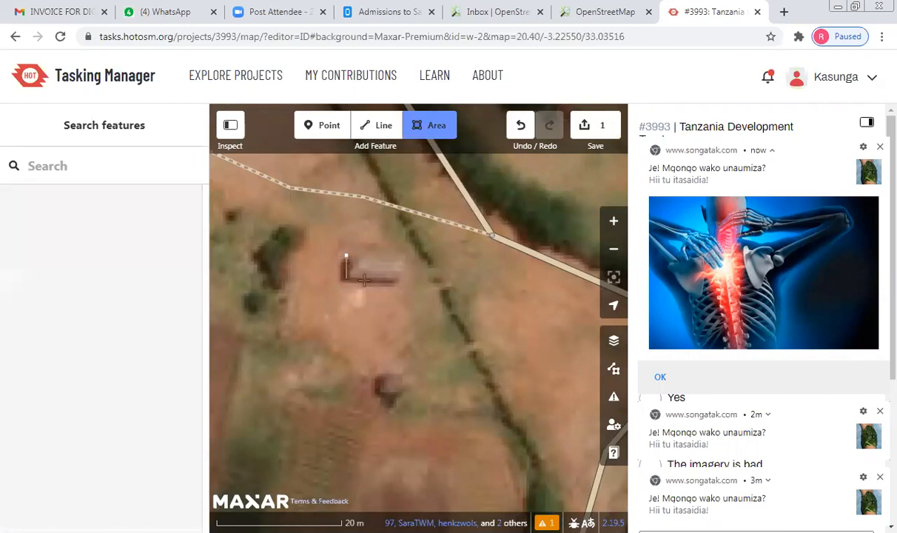
click(402, 281)
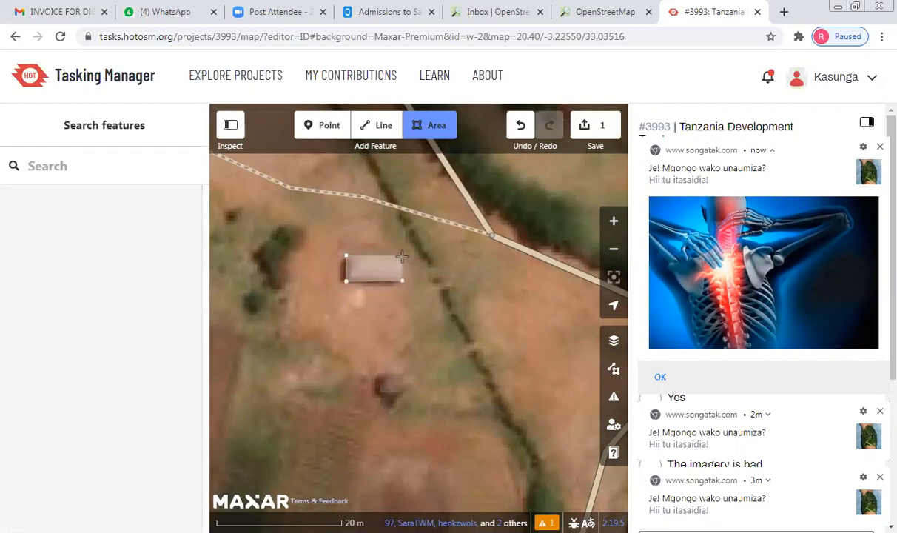
double_click(402, 256)
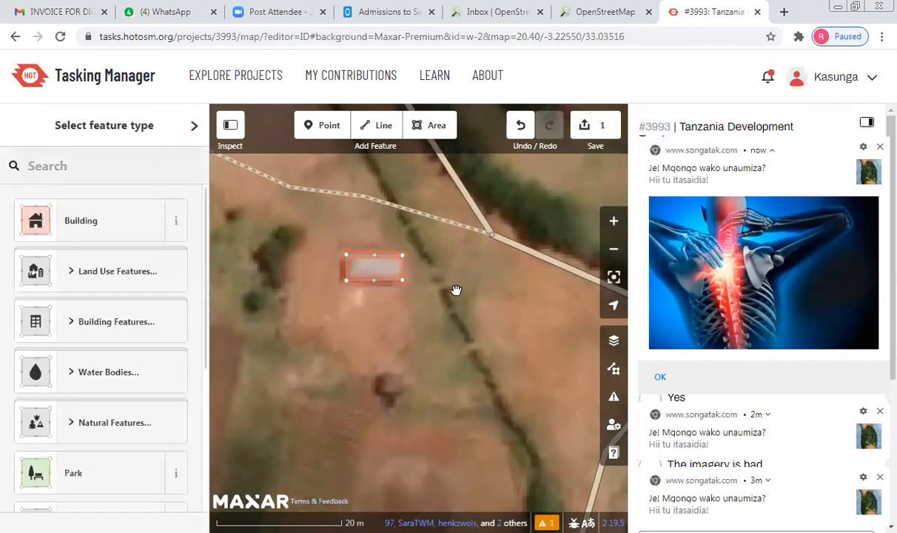
click(127, 229)
key(q)
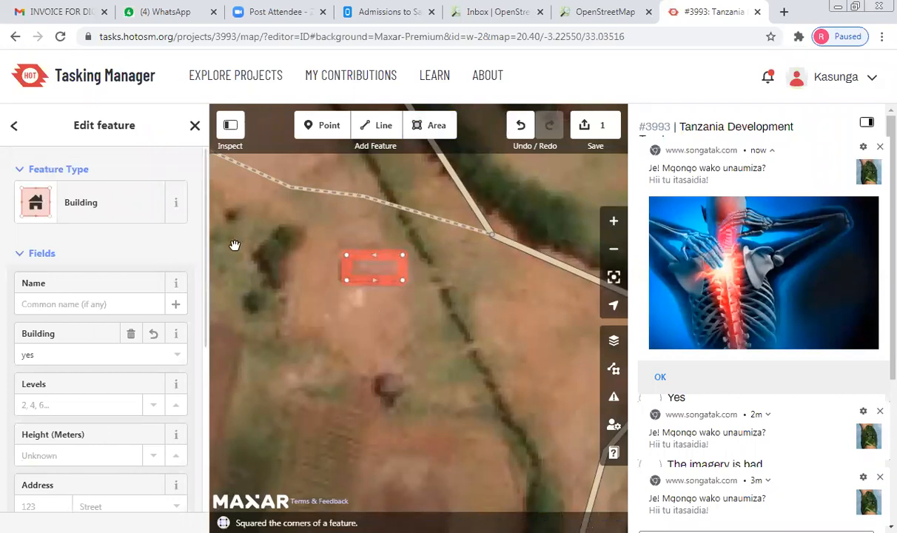
Step: Save the rectangular building and upload it to OpenStreetMap, keeping the prefilled project hashtags as changeset comment
click(197, 127)
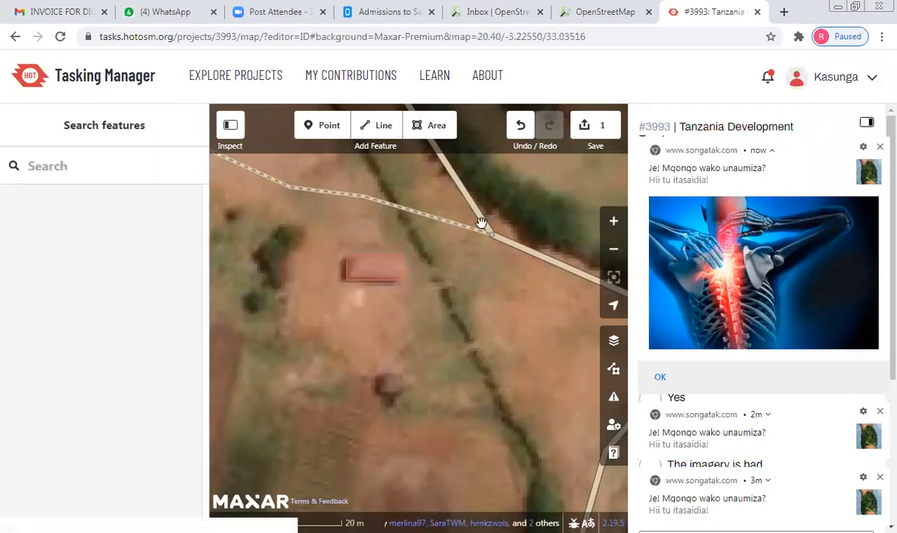
click(601, 133)
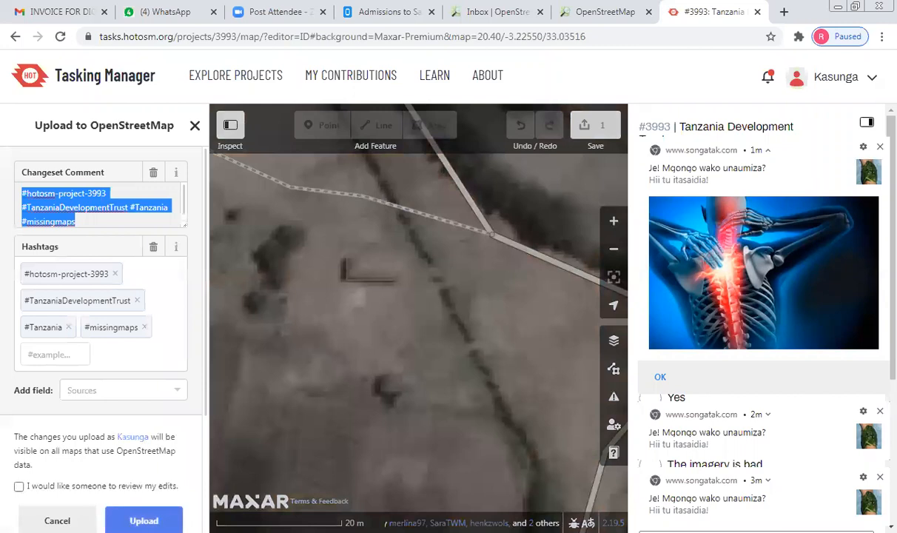
click(143, 520)
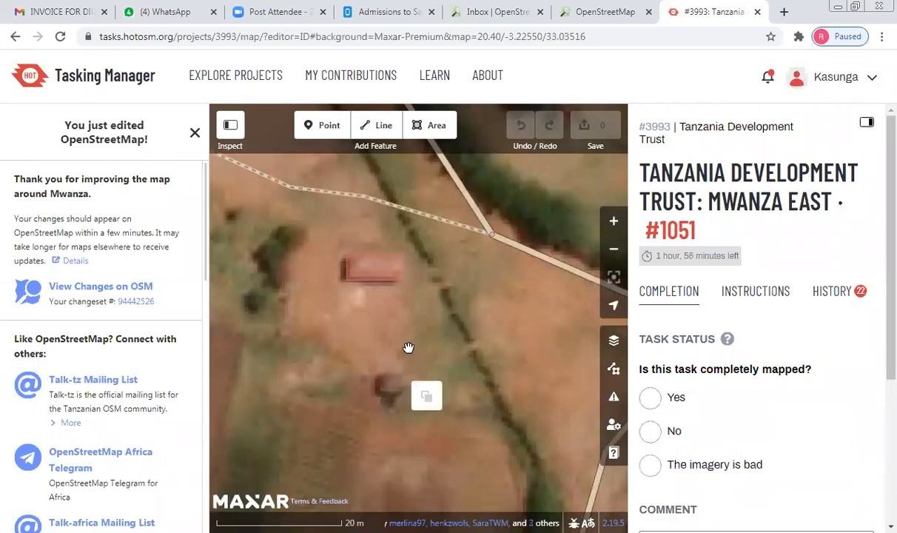
Step: Search the imagery to the northeast for unmapped round structures in the field north of the row of mapped buildings
scroll(376, 324, down, 2)
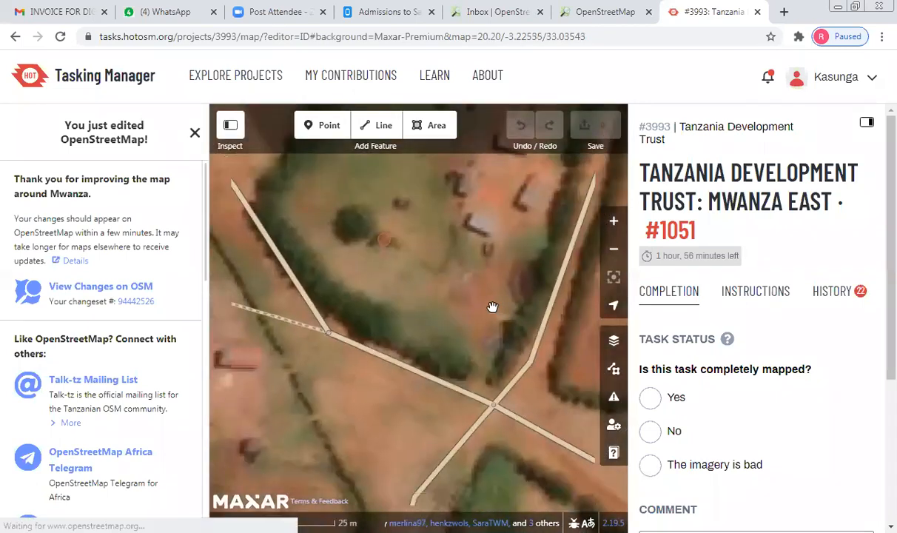
scroll(487, 304, down, 3)
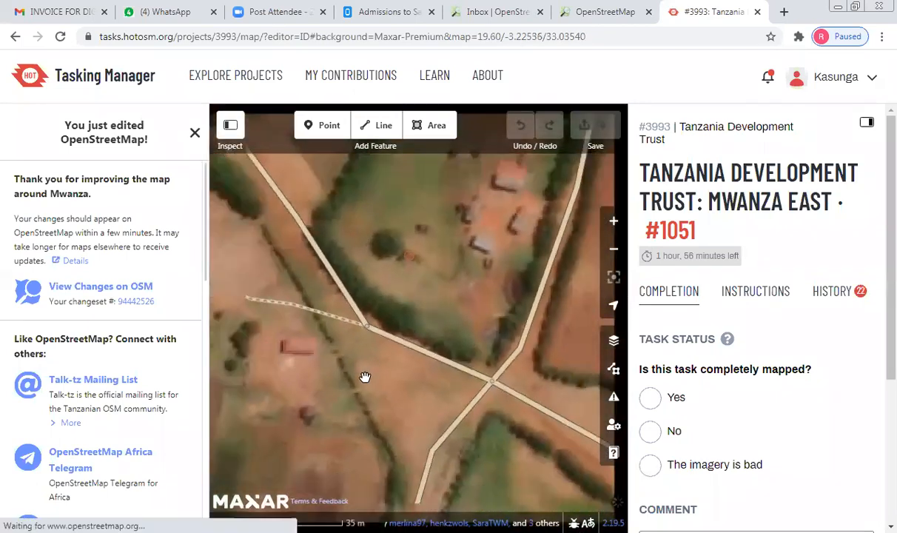
scroll(548, 329, down, 2)
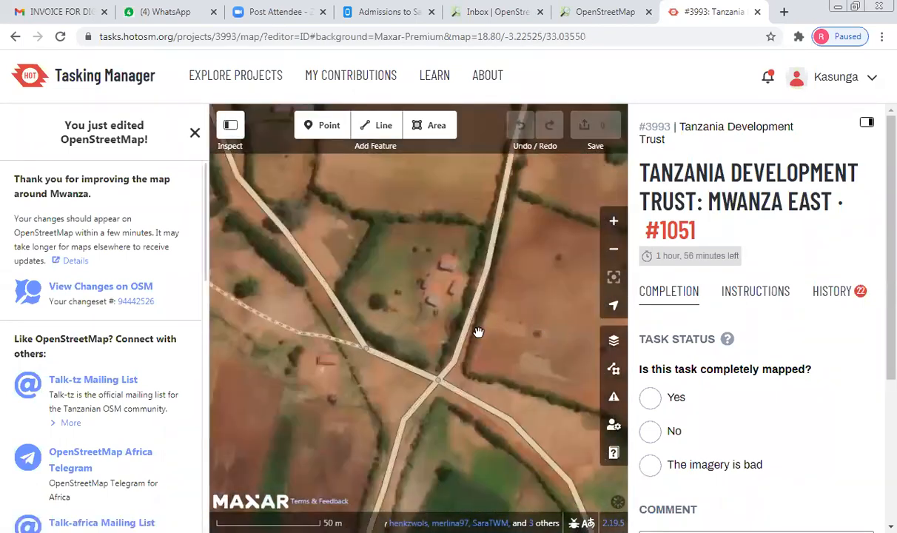
drag(411, 309, 283, 313)
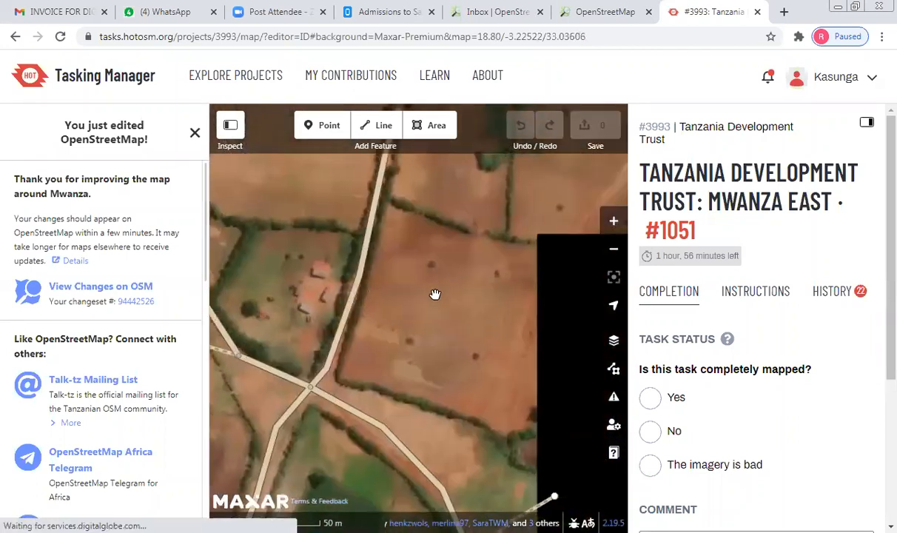
drag(476, 276, 384, 299)
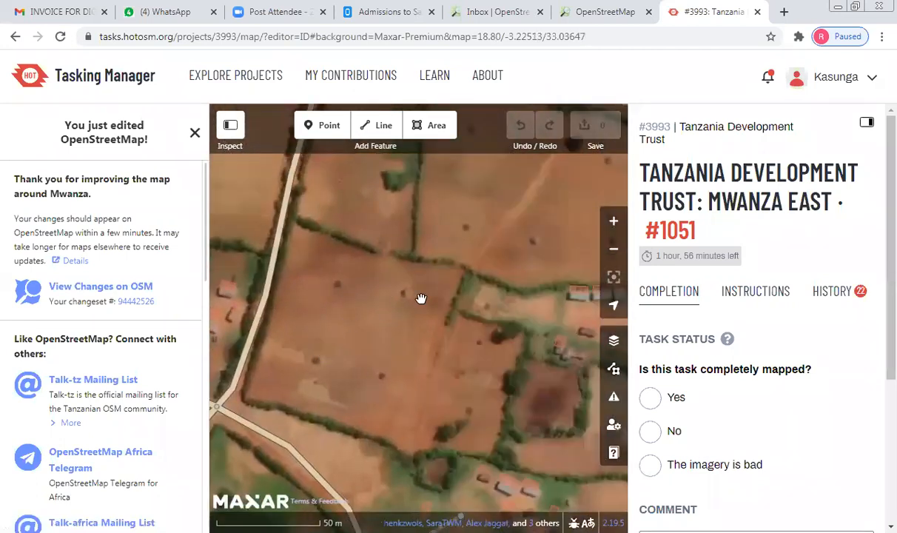
drag(416, 304, 296, 343)
drag(417, 295, 298, 332)
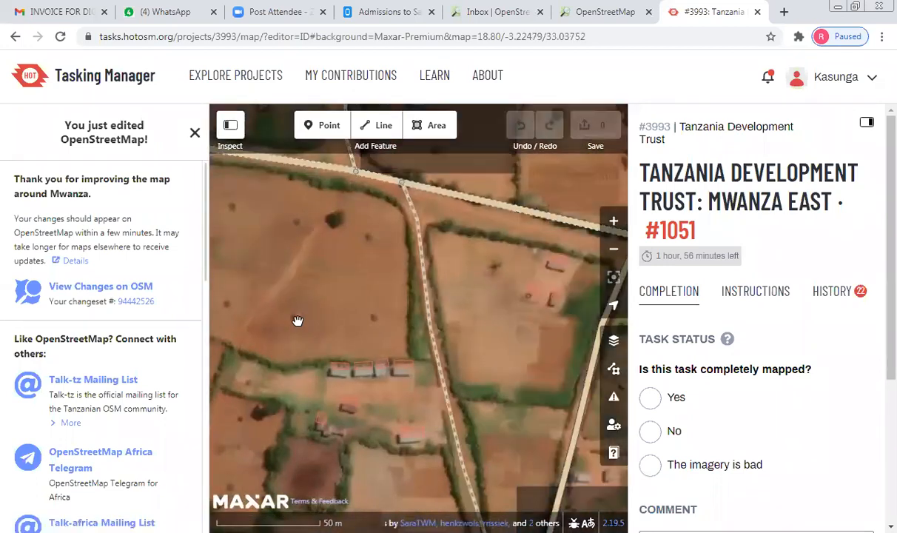
scroll(295, 323, up, 3)
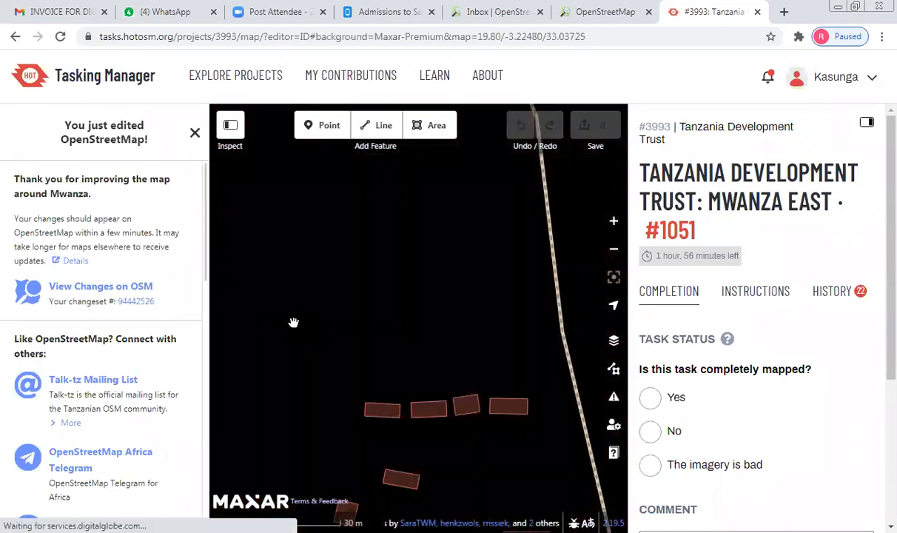
scroll(293, 273, up, 2)
scroll(294, 273, up, 3)
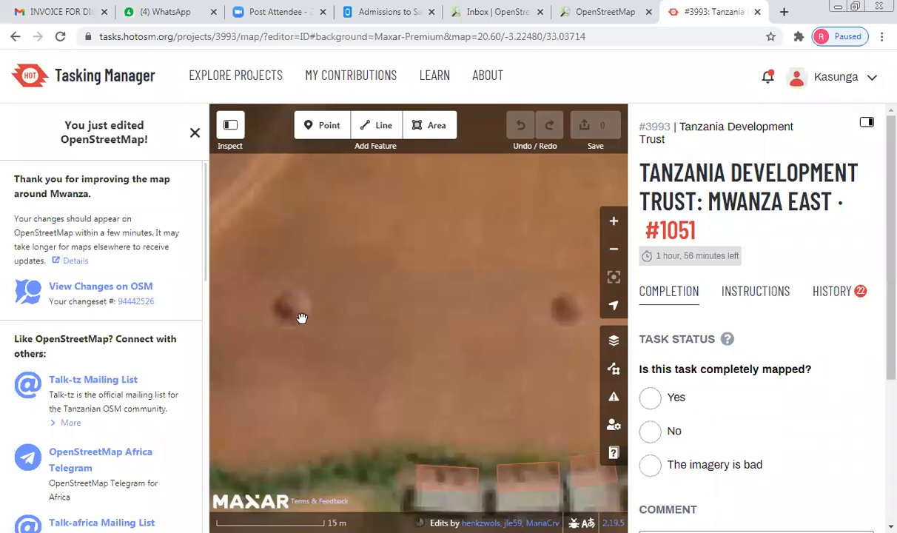
Step: Map the western round structure in the field as a three-point area, tag it as Building and make its outline circular
click(425, 127)
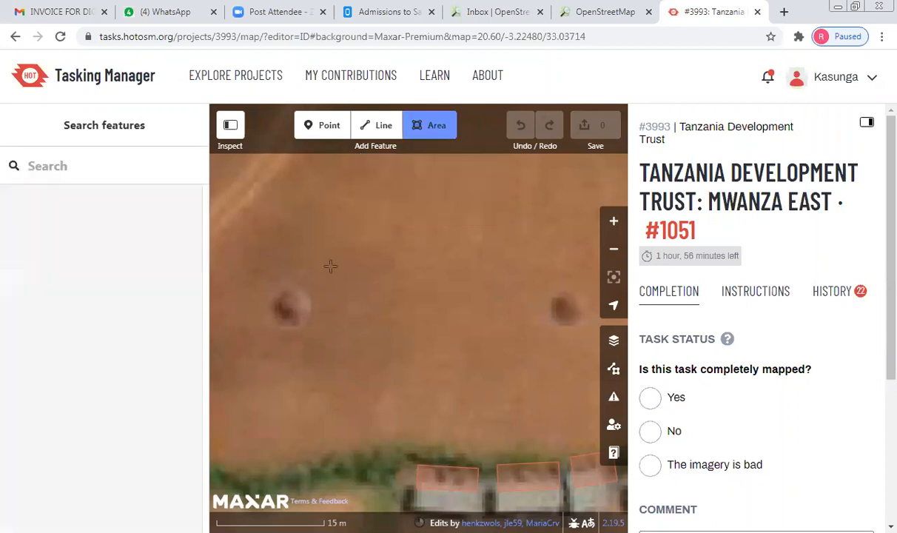
click(291, 292)
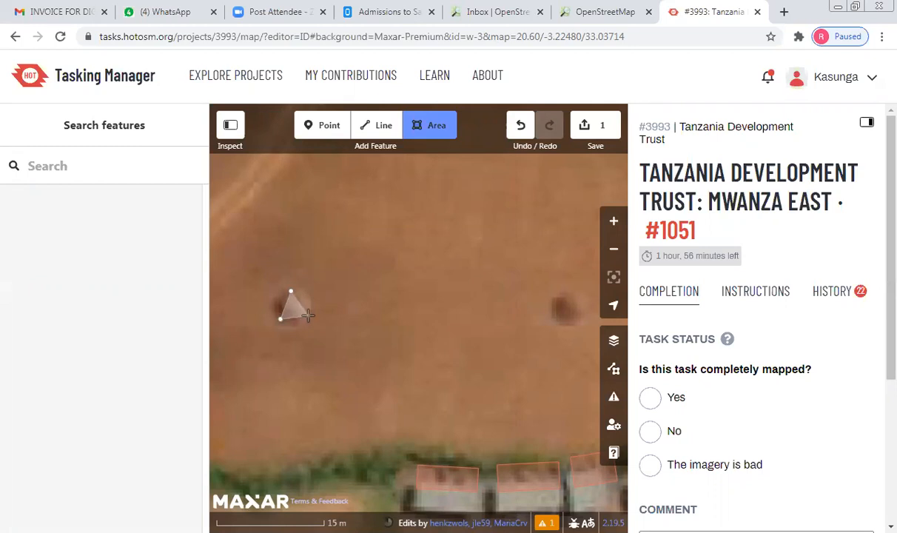
key(Return)
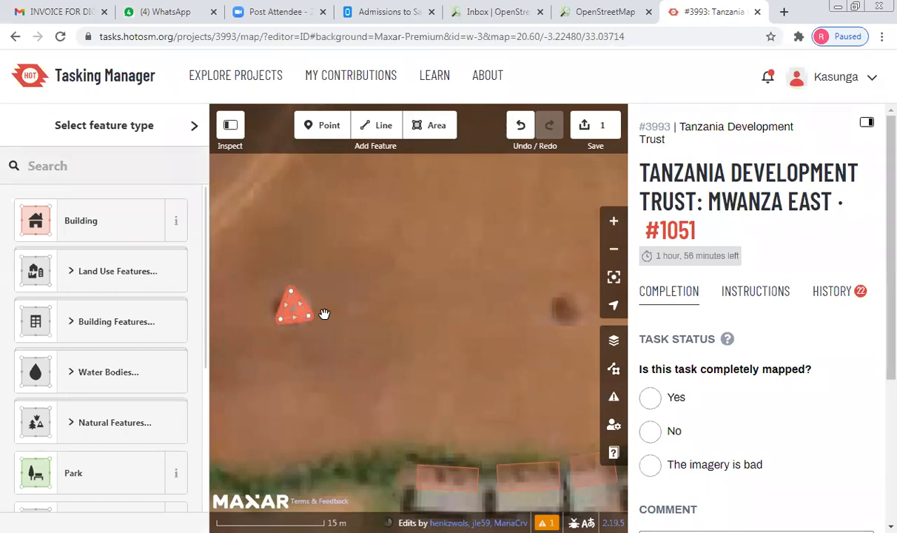
text(o)
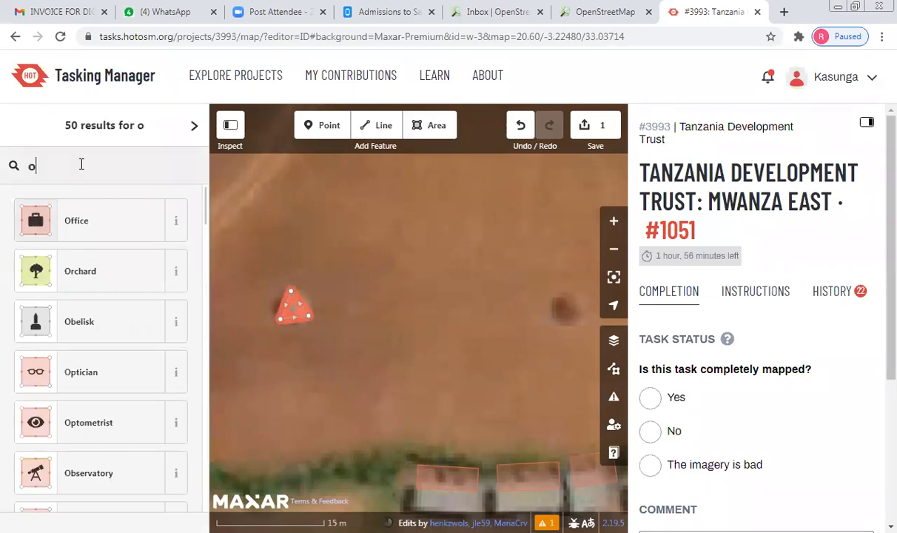
key(BackSpace)
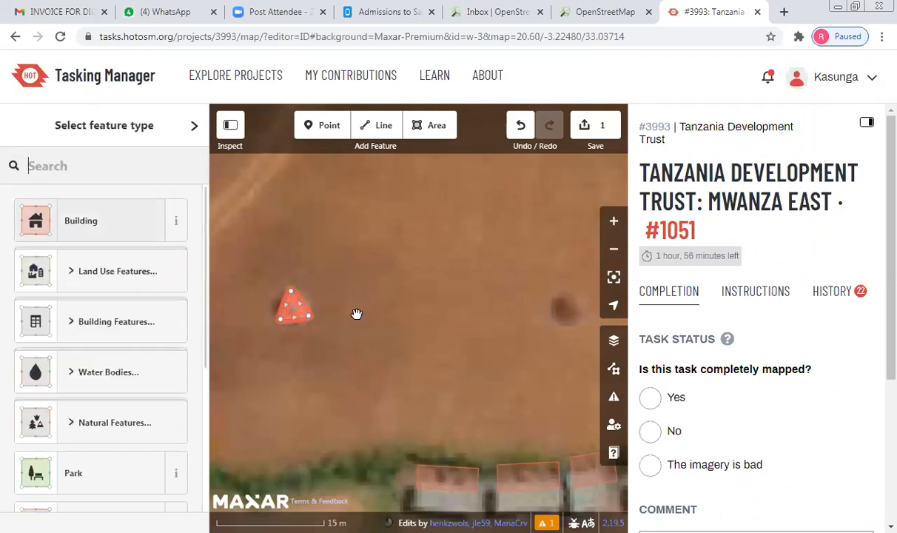
key(Return)
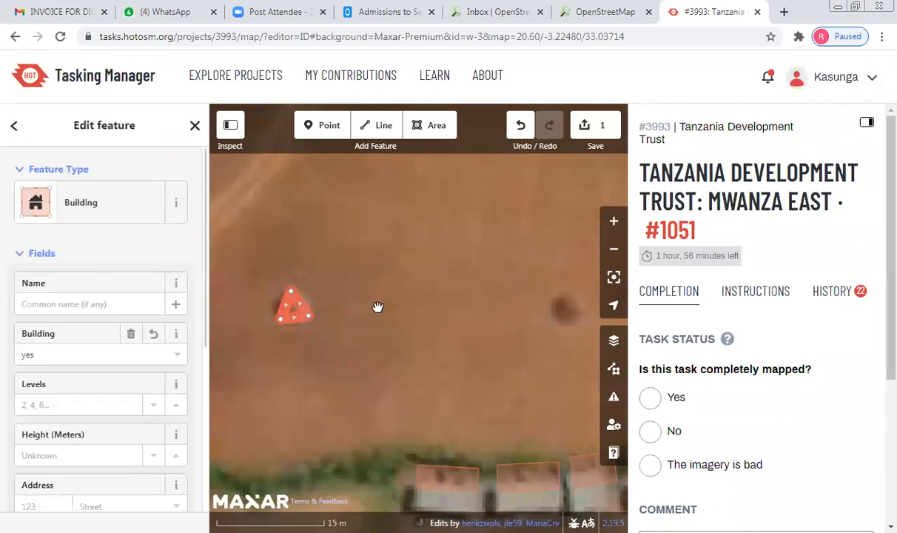
key(o)
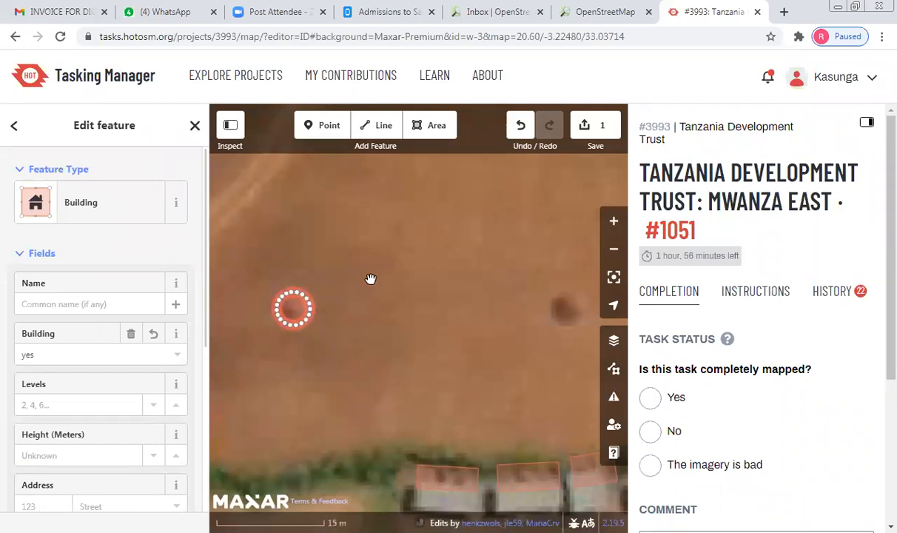
Step: Save the western circular building and upload it to OpenStreetMap
click(194, 127)
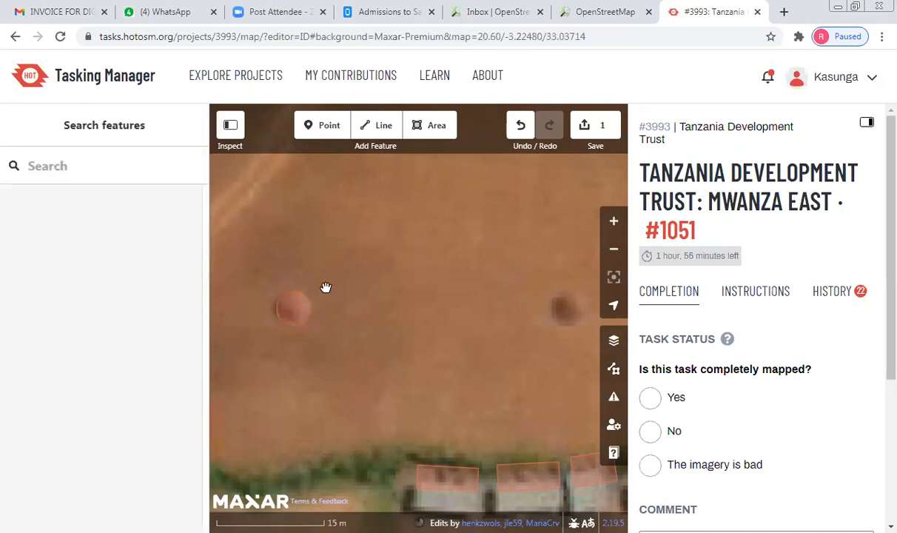
click(595, 129)
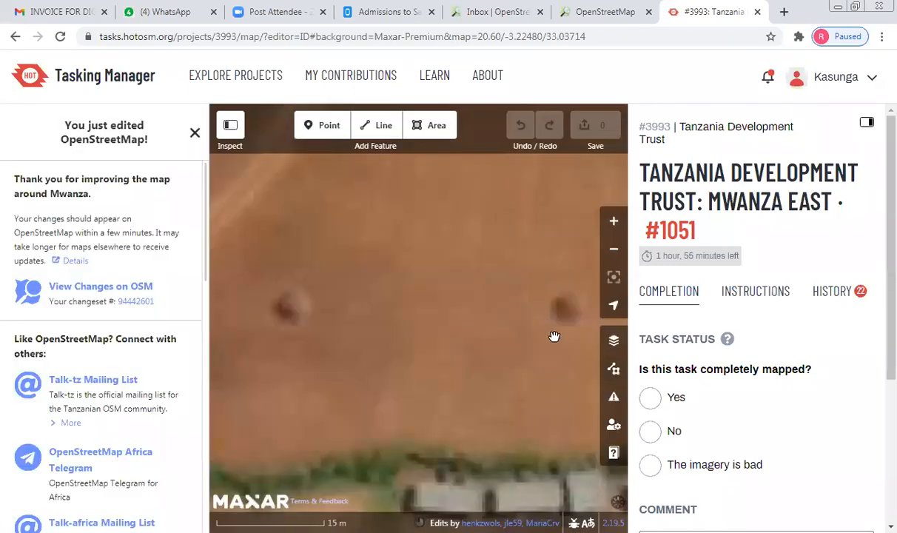
Step: Map the second round structure, farther east in the field, as a Building area and make its outline circular
drag(500, 333, 333, 315)
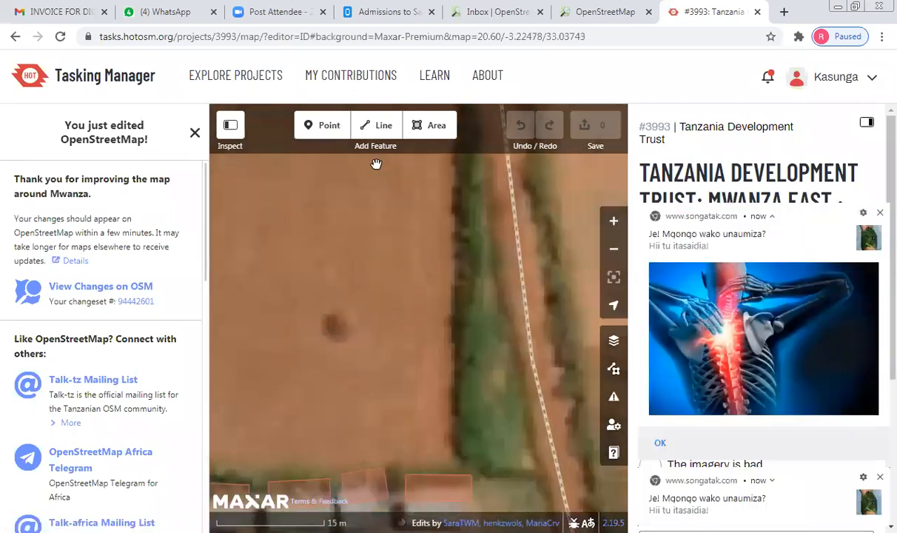
click(428, 127)
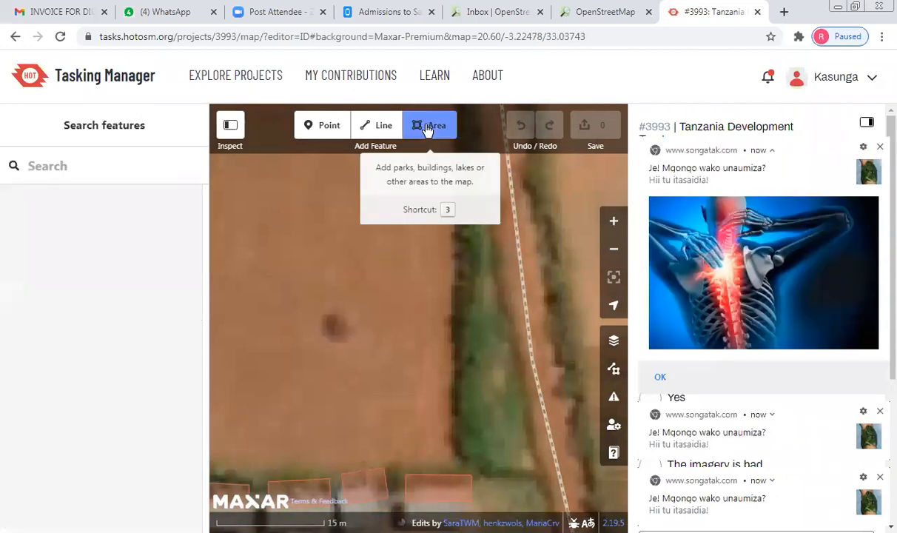
click(337, 310)
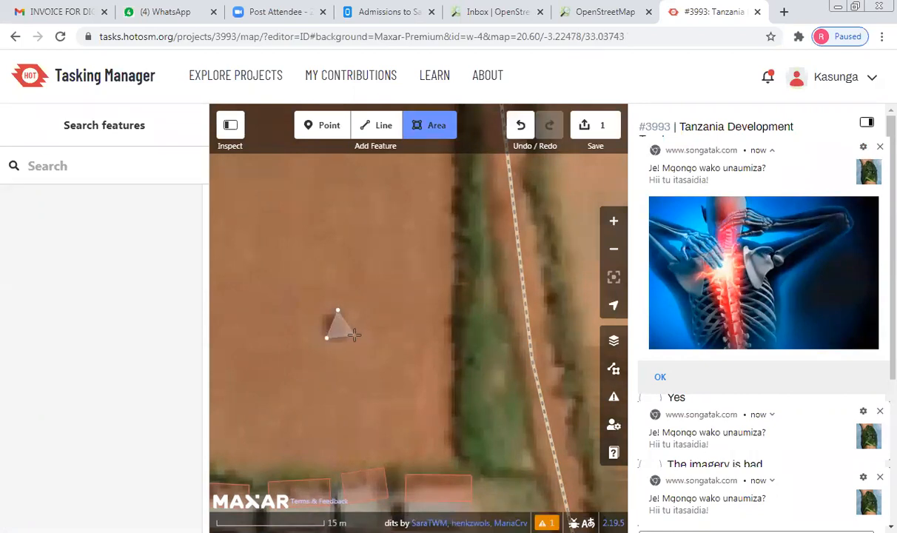
double_click(356, 333)
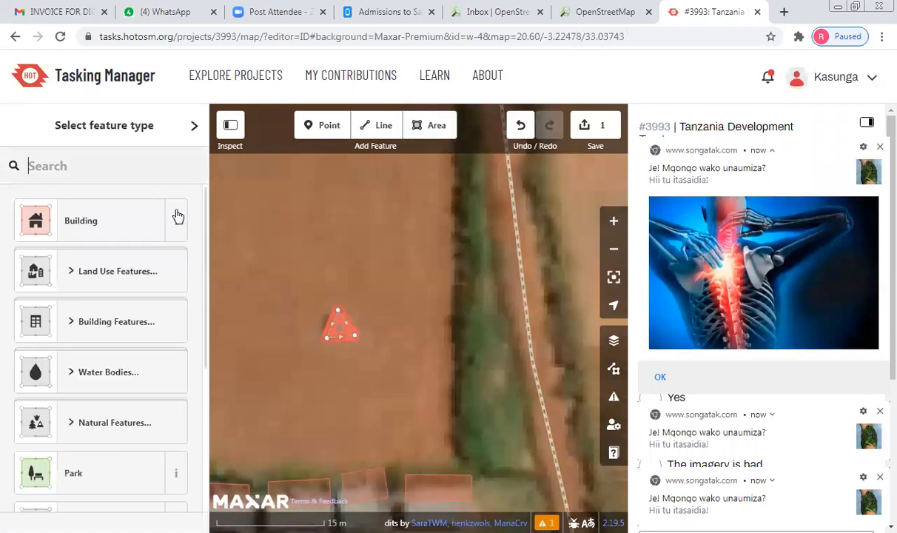
click(118, 222)
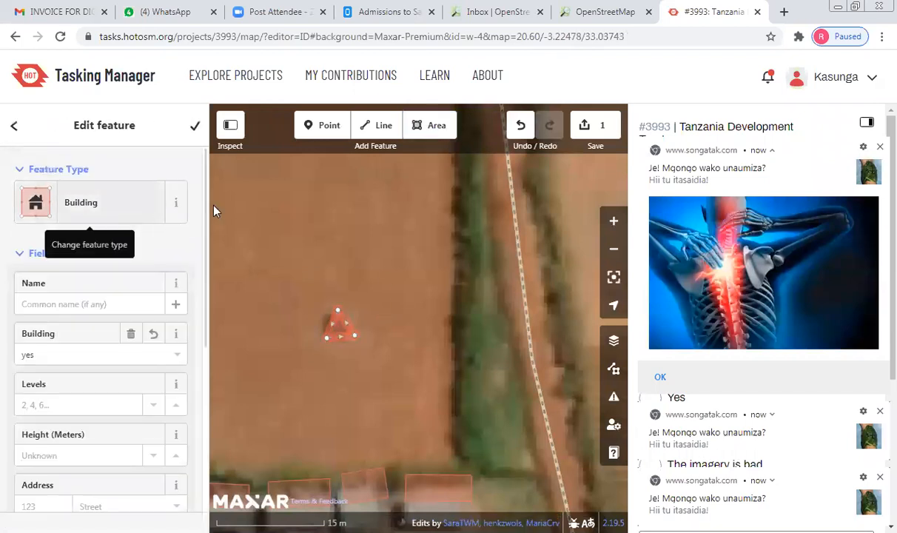
key(o)
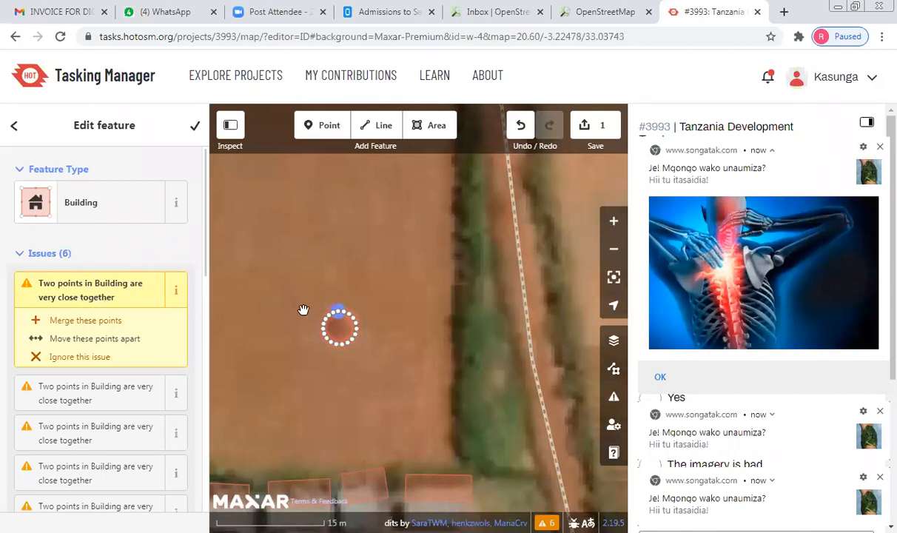
Step: Try to thin out the closely spaced points on the eastern circular building by deleting some, and undo the deletions
scroll(340, 326, up, 3)
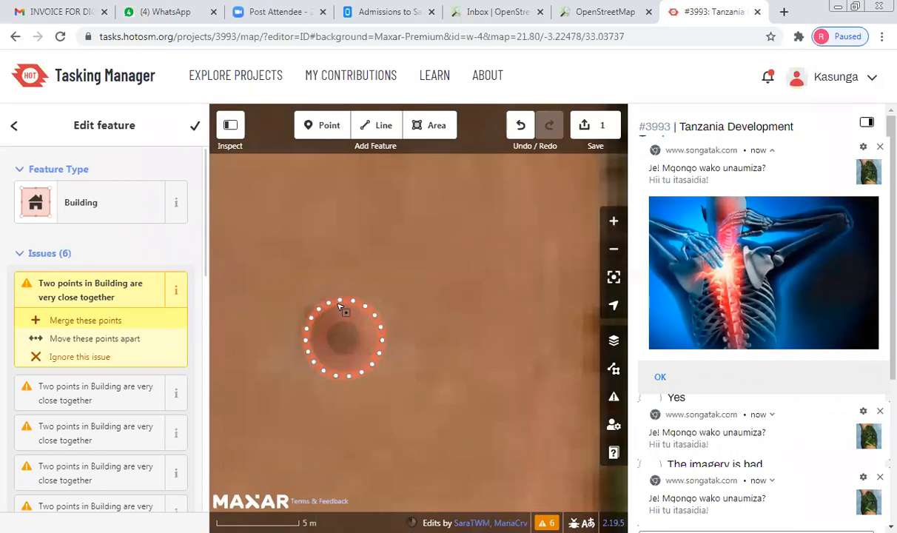
scroll(342, 311, up, 3)
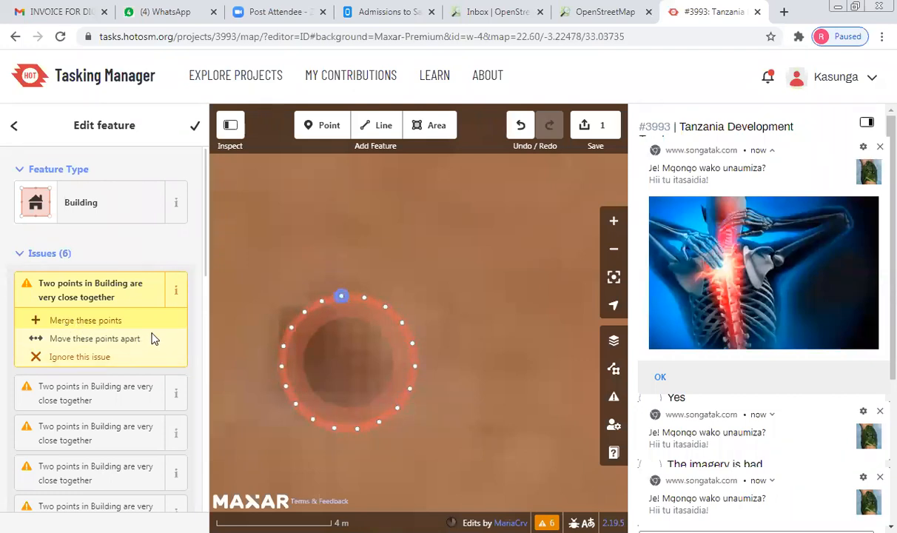
click(345, 299)
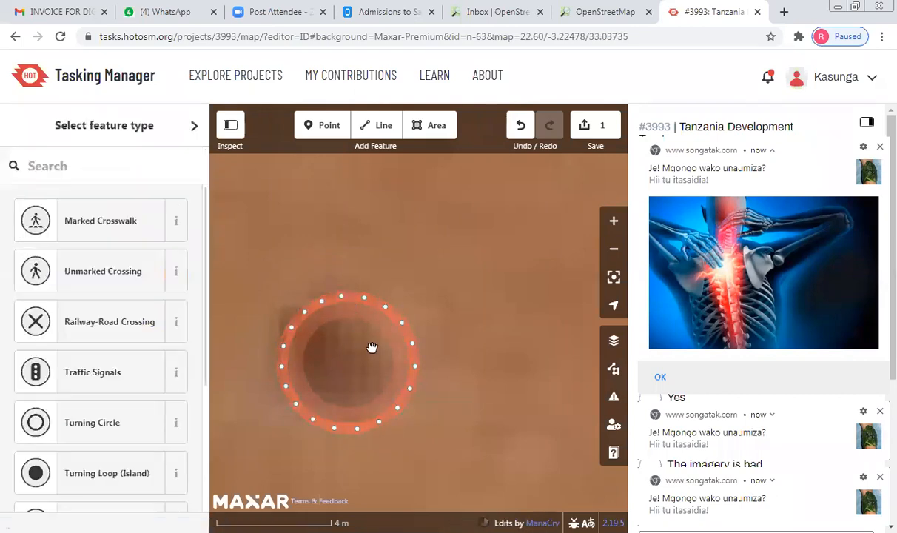
click(44, 167)
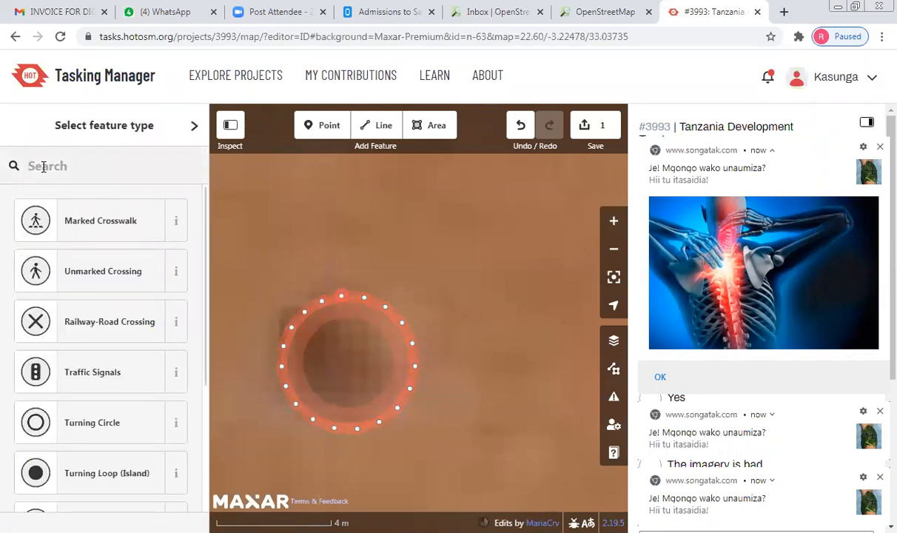
drag(399, 276, 496, 292)
scroll(495, 292, down, 2)
scroll(495, 292, down, 1)
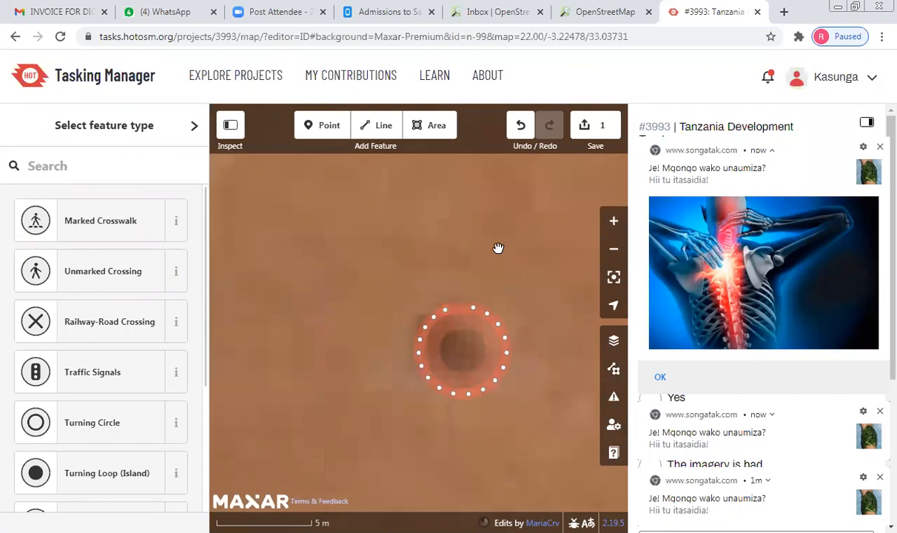
key(Delete)
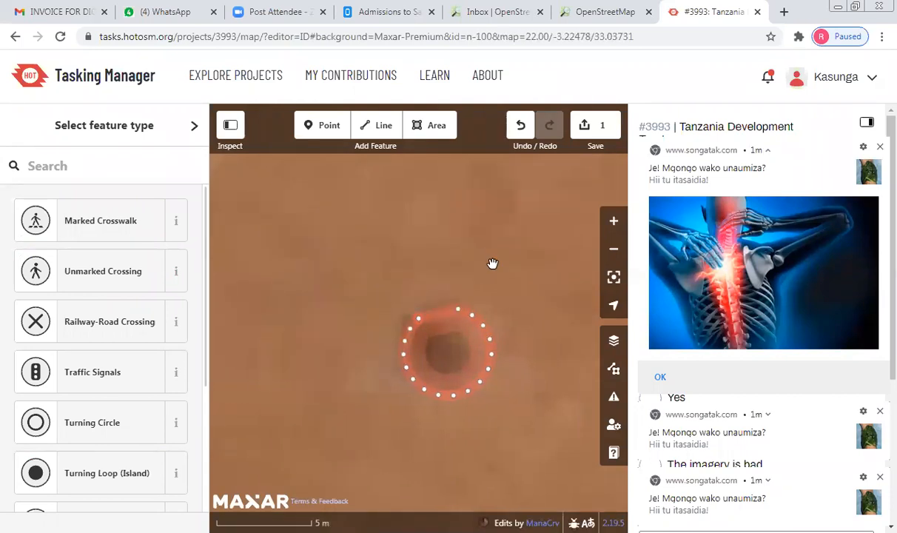
click(521, 127)
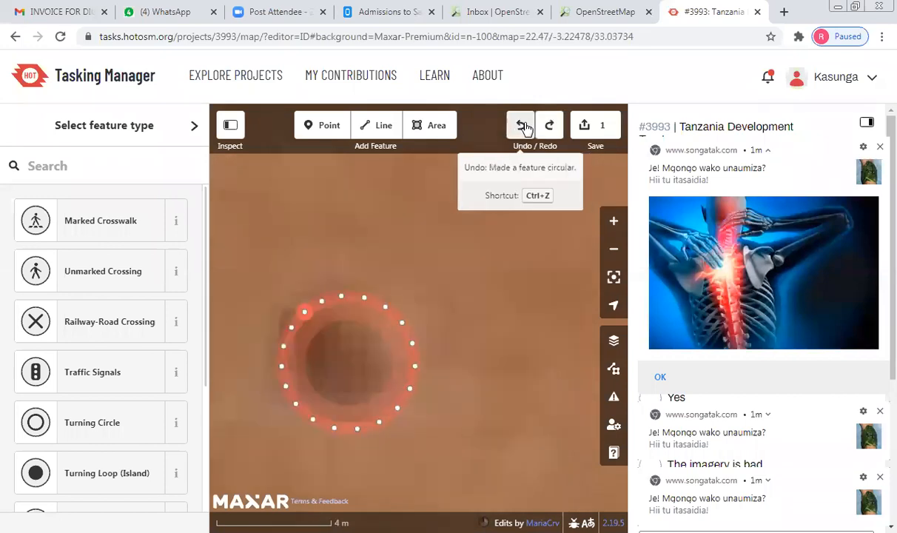
Step: Upload the eastern circular building to OpenStreetMap with the prefilled changeset comment #hotosm-project-3993 #TanzaniaDevelopmentTrust #Tanzania #missingmaps
click(586, 128)
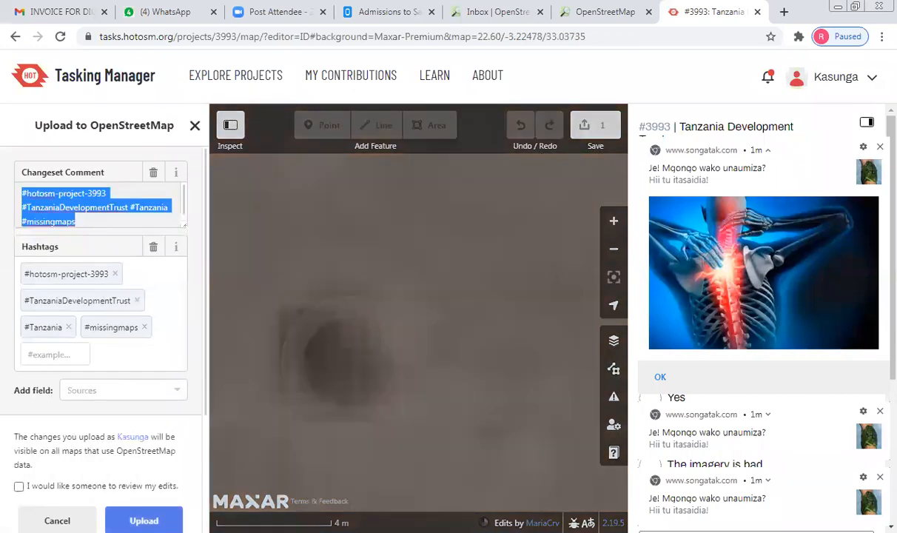
click(143, 520)
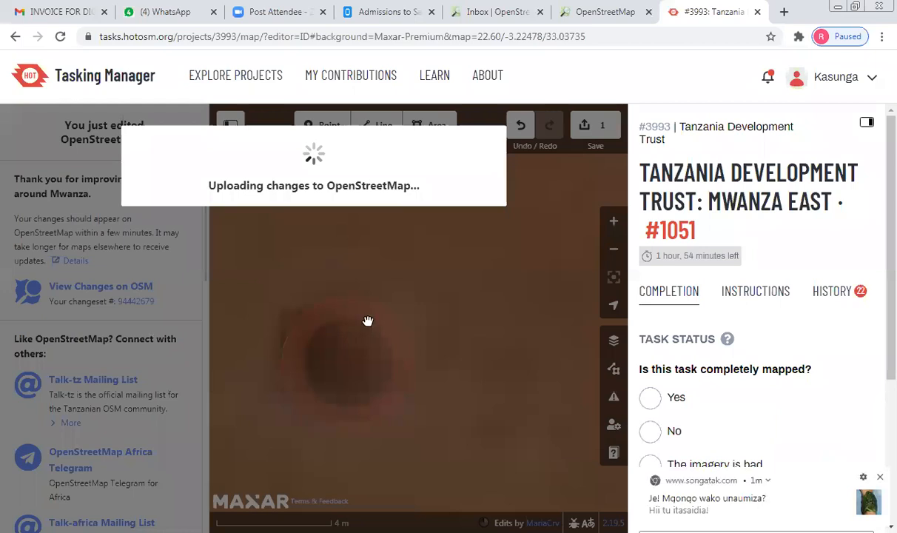
Step: Examine the field north of the row of rectangular buildings for further unmapped round structures
scroll(366, 327, down, 5)
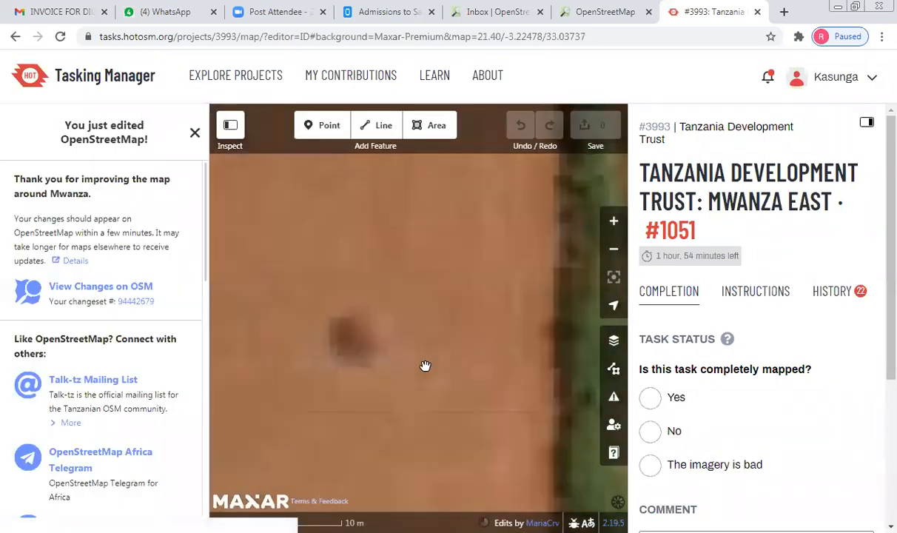
scroll(424, 370, down, 3)
scroll(367, 307, down, 3)
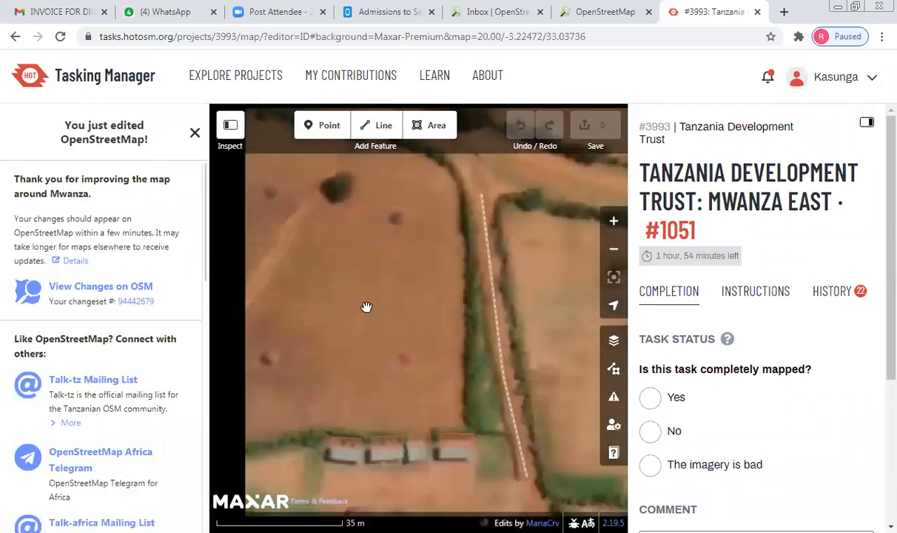
scroll(326, 248, down, 2)
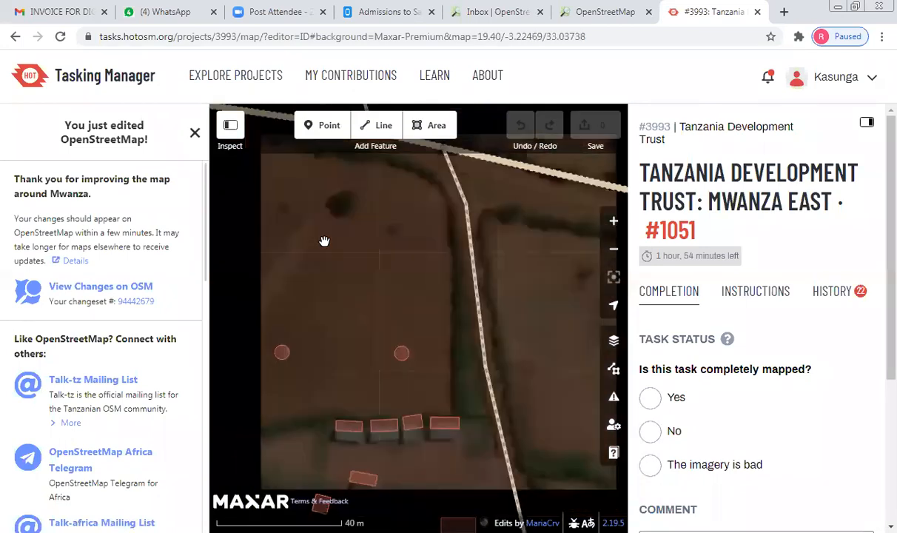
right_click(394, 345)
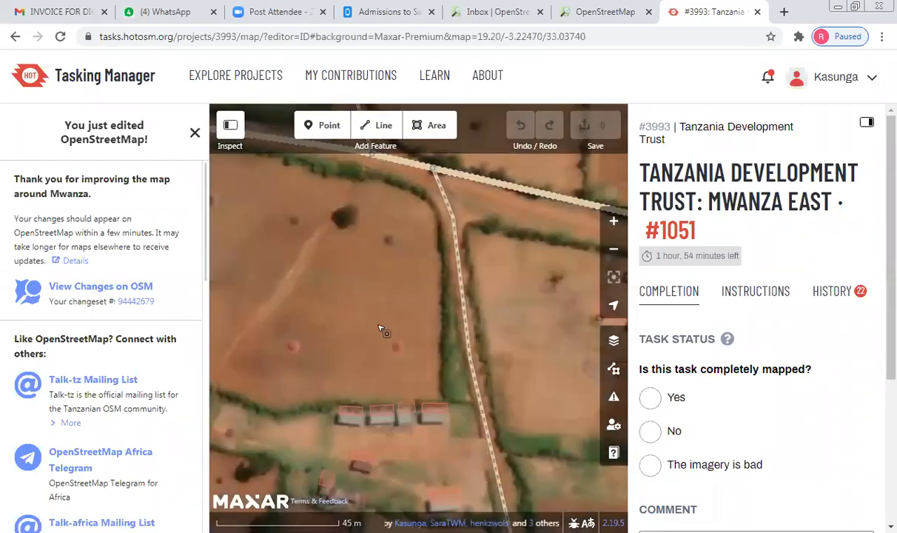
drag(316, 259, 418, 350)
click(324, 271)
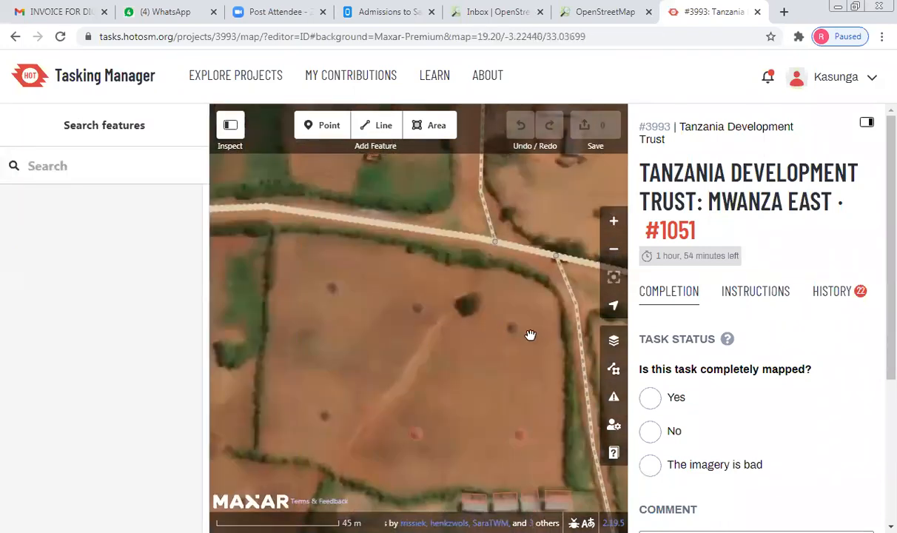
scroll(524, 322, up, 5)
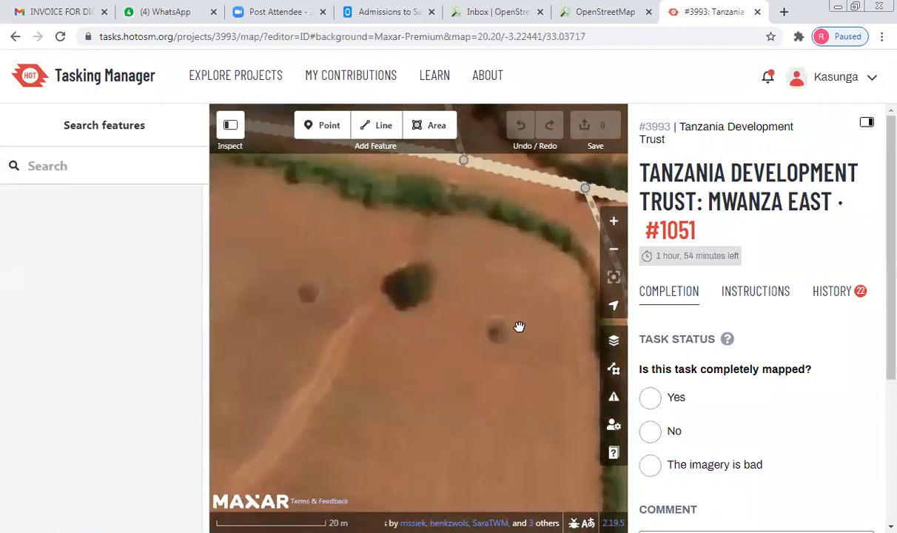
scroll(481, 338, down, 4)
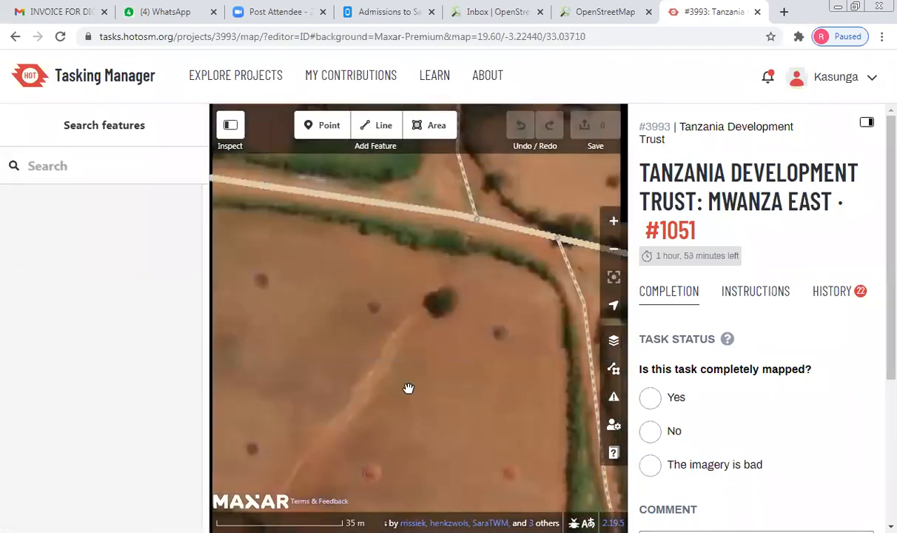
scroll(410, 391, down, 1)
drag(294, 313, 409, 384)
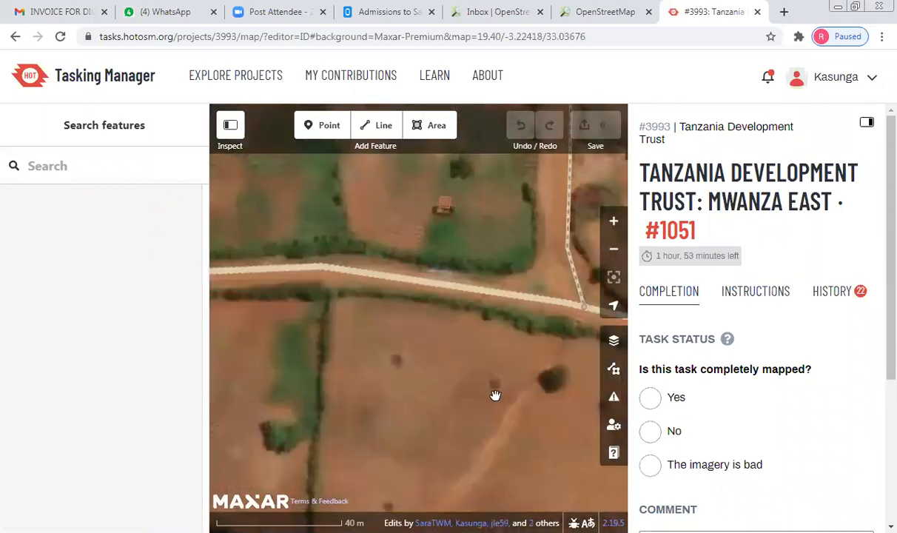
Step: Map the round structure just west of the large dark tree as a circular Building area and upload it to OpenStreetMap
scroll(449, 392, up, 5)
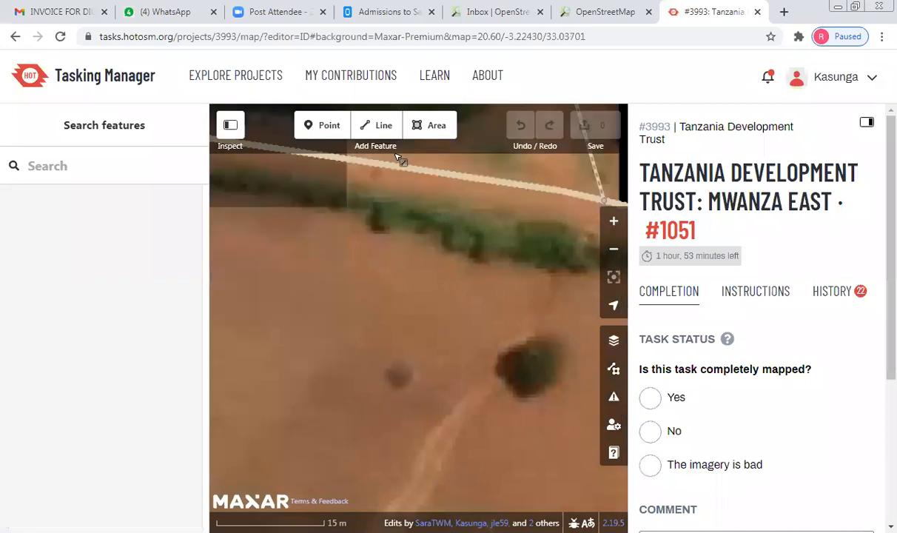
click(432, 129)
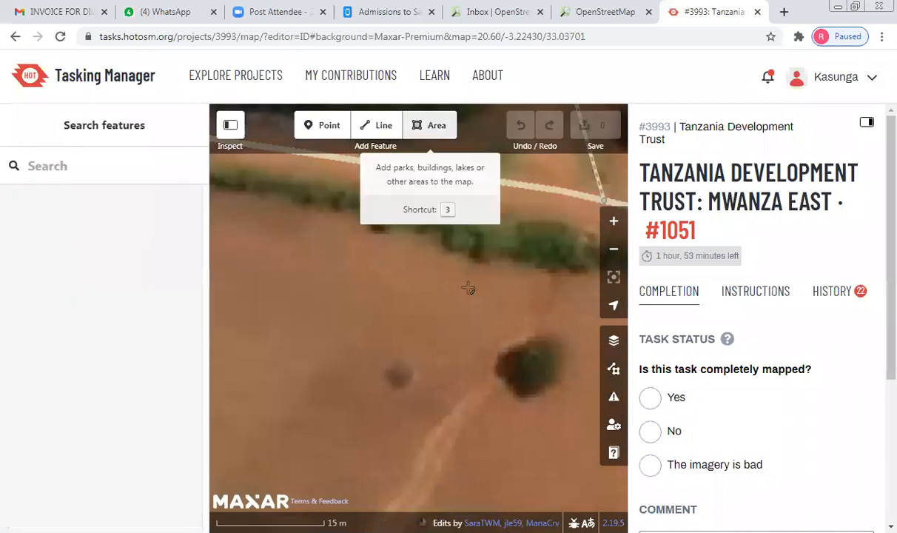
click(399, 359)
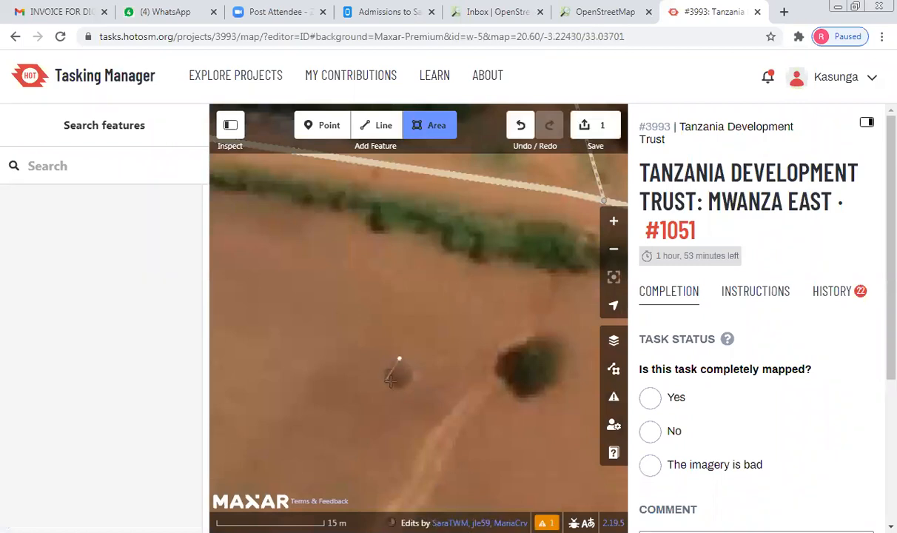
click(385, 381)
key(Return)
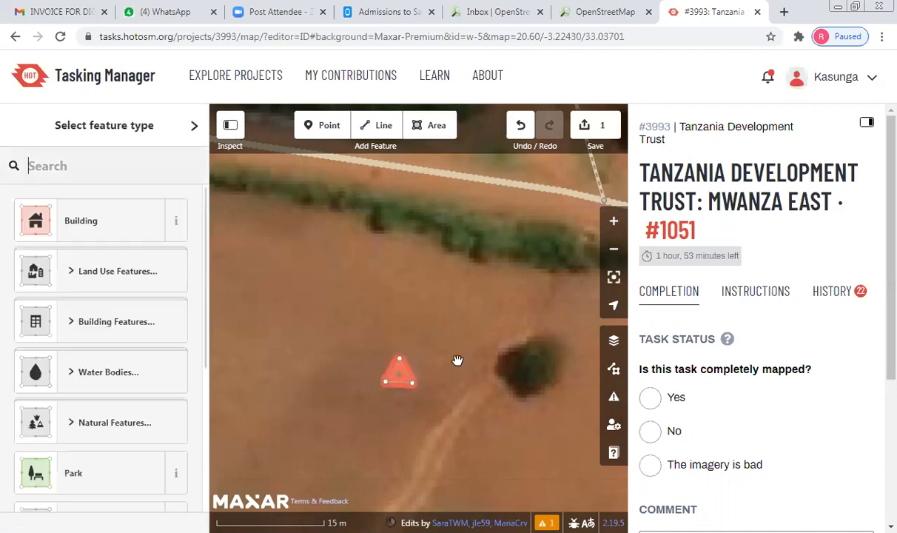
click(107, 232)
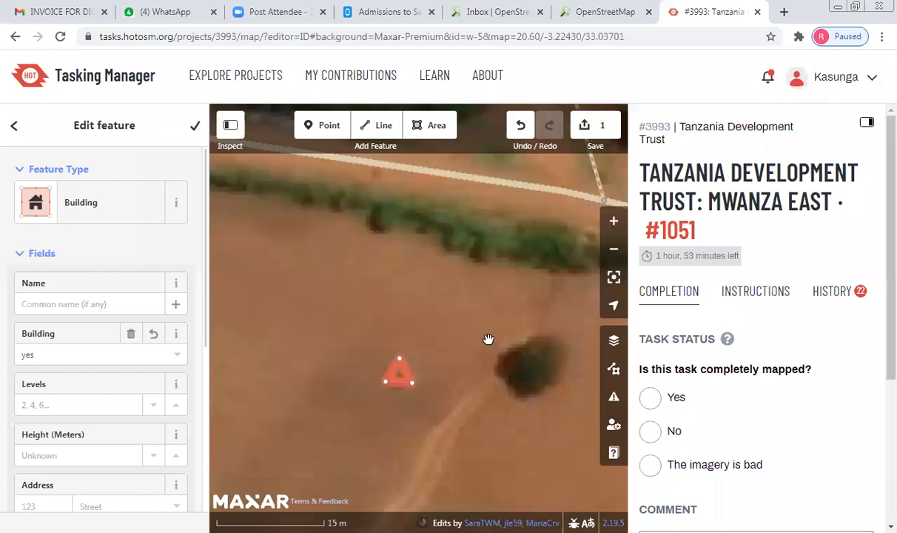
click(196, 132)
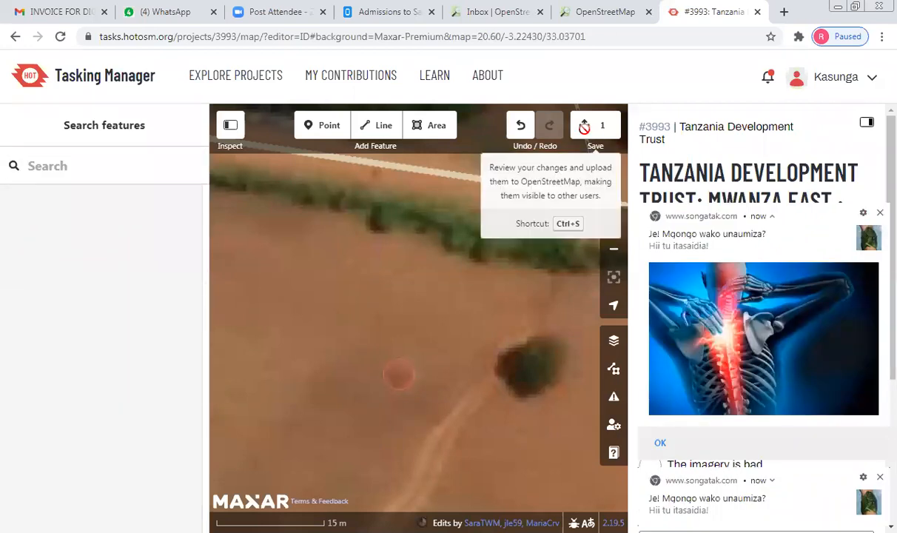
click(584, 126)
click(154, 509)
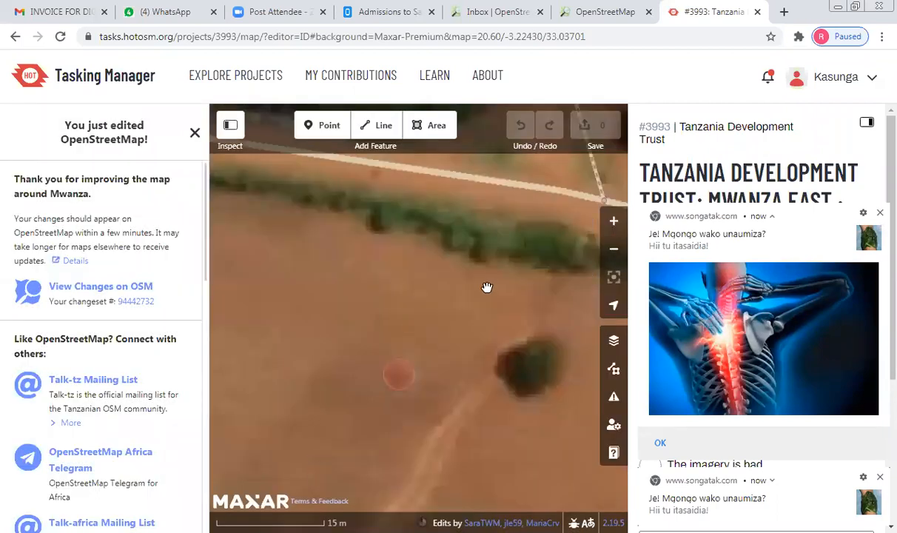
Step: Survey the farmland, roads and settlements around the mapped field for buildings that are still unmapped
scroll(487, 299, down, 5)
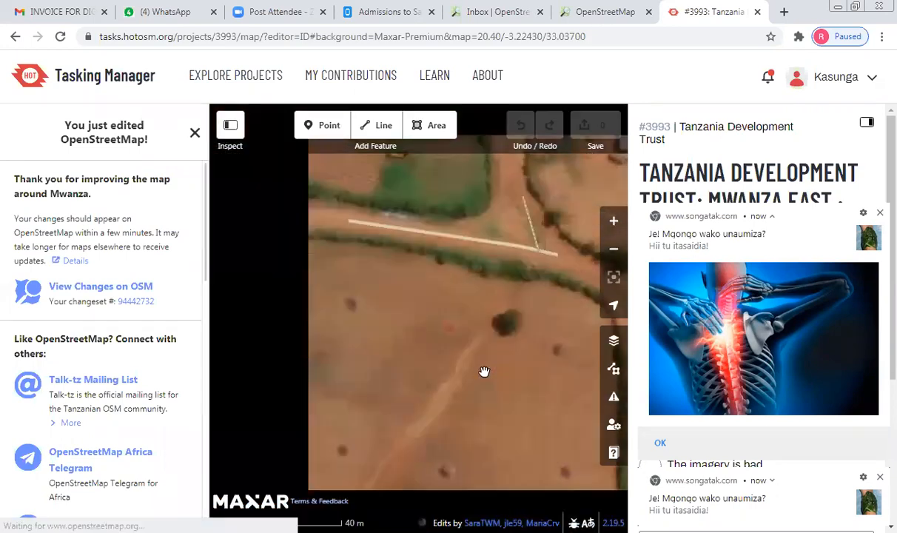
scroll(474, 374, down, 3)
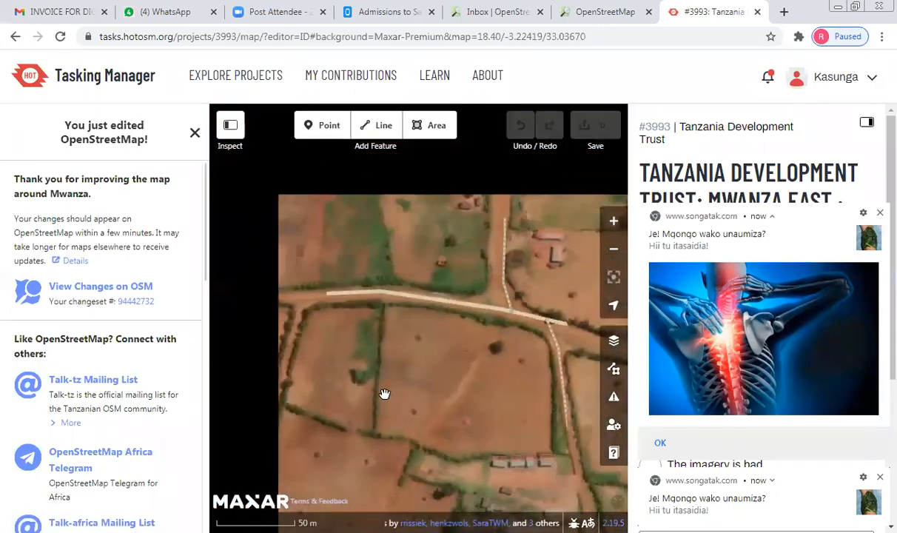
scroll(384, 393, down, 1)
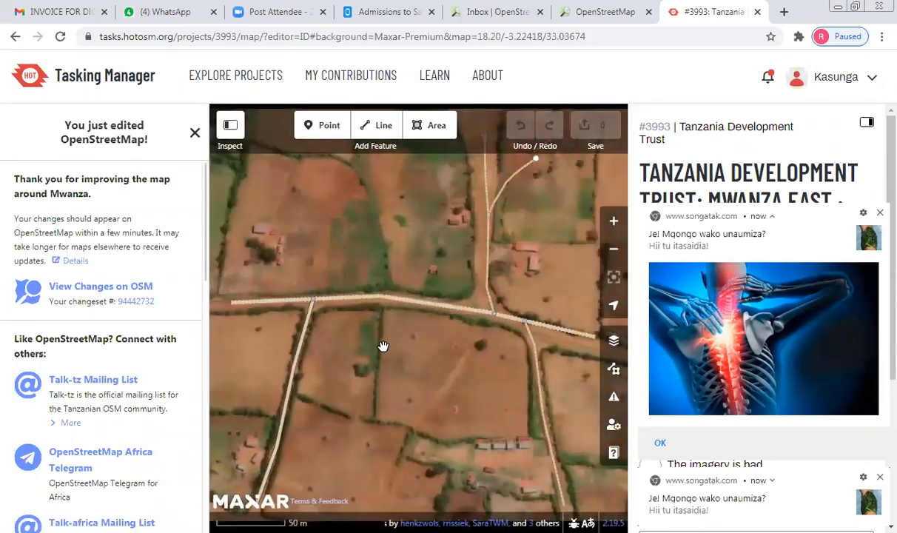
scroll(366, 330, down, 3)
drag(552, 252, 310, 256)
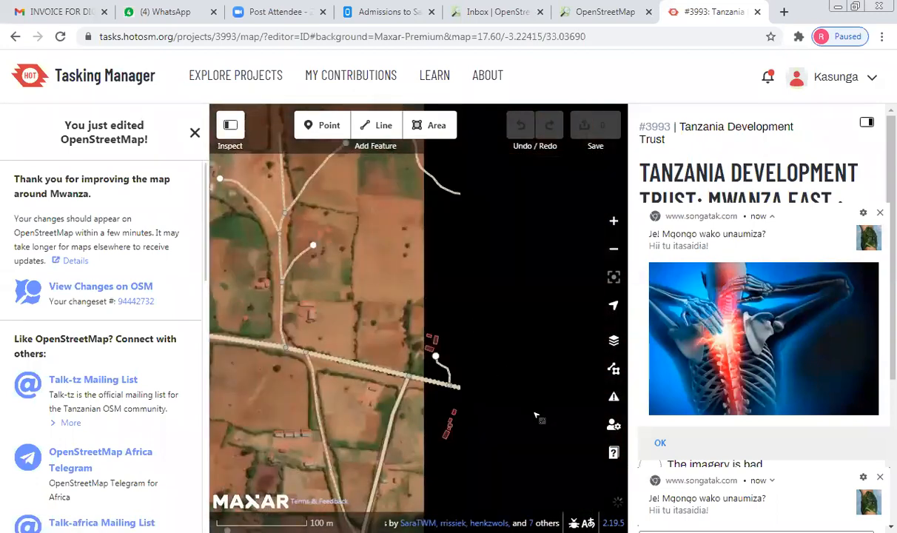
drag(527, 443, 286, 250)
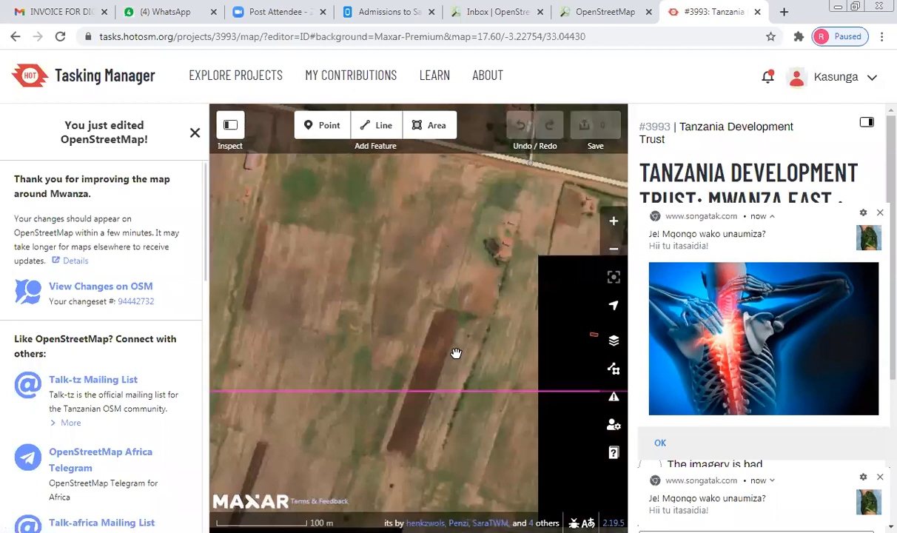
drag(365, 207, 432, 376)
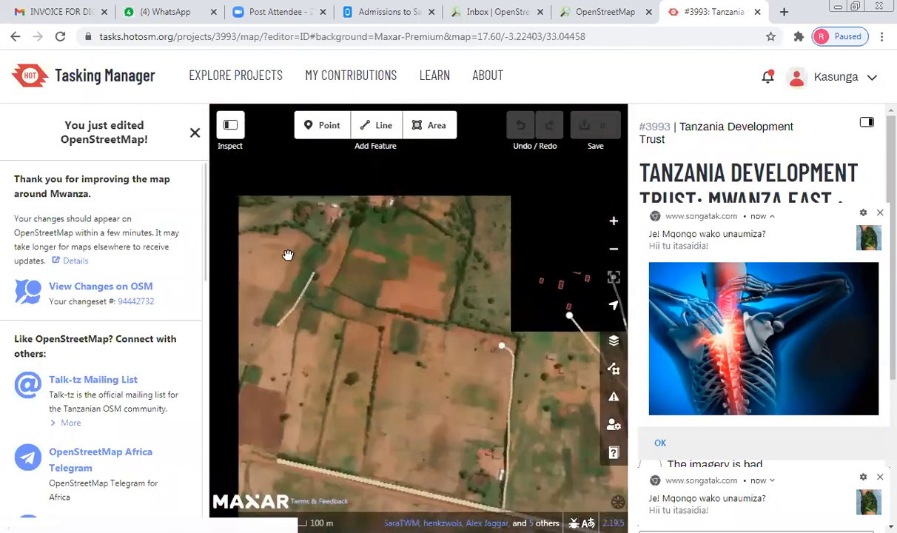
drag(293, 231, 378, 301)
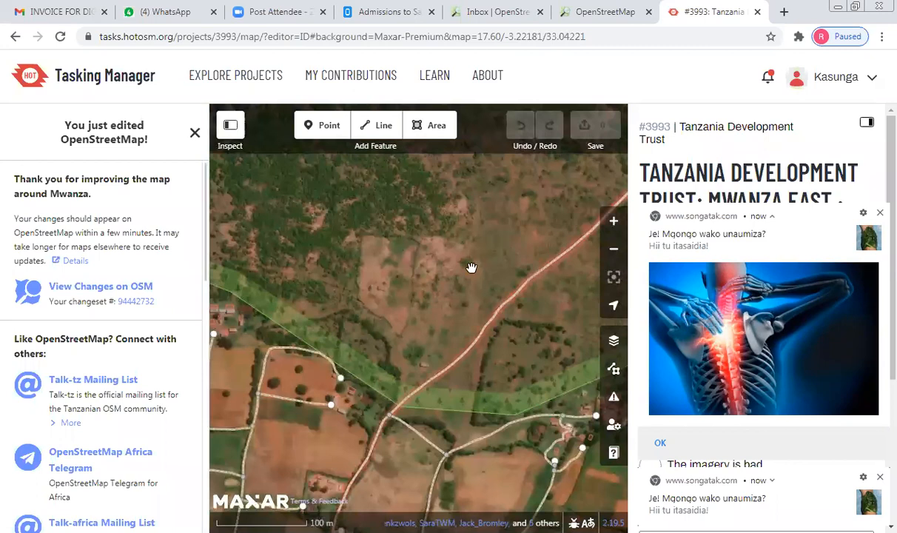
drag(236, 387, 467, 276)
drag(331, 350, 539, 221)
drag(398, 368, 471, 237)
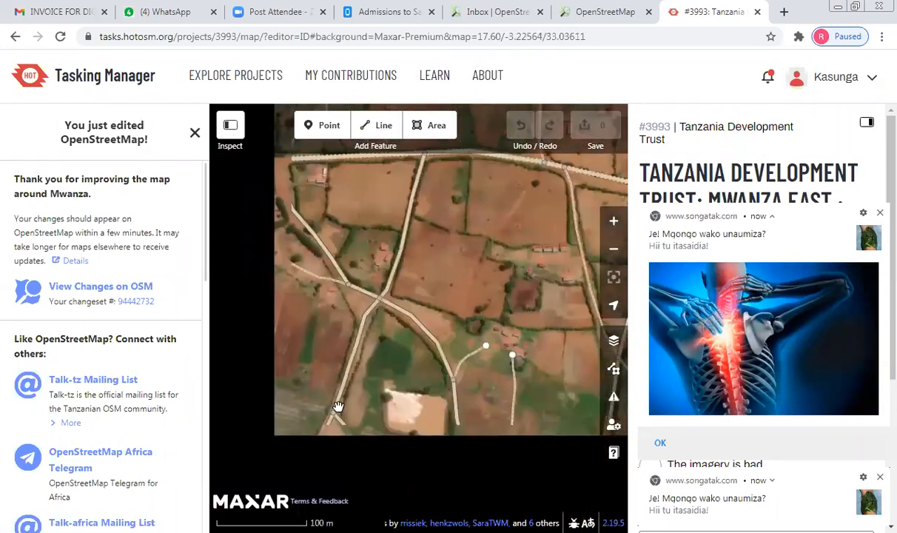
drag(459, 140, 555, 224)
drag(505, 262, 551, 335)
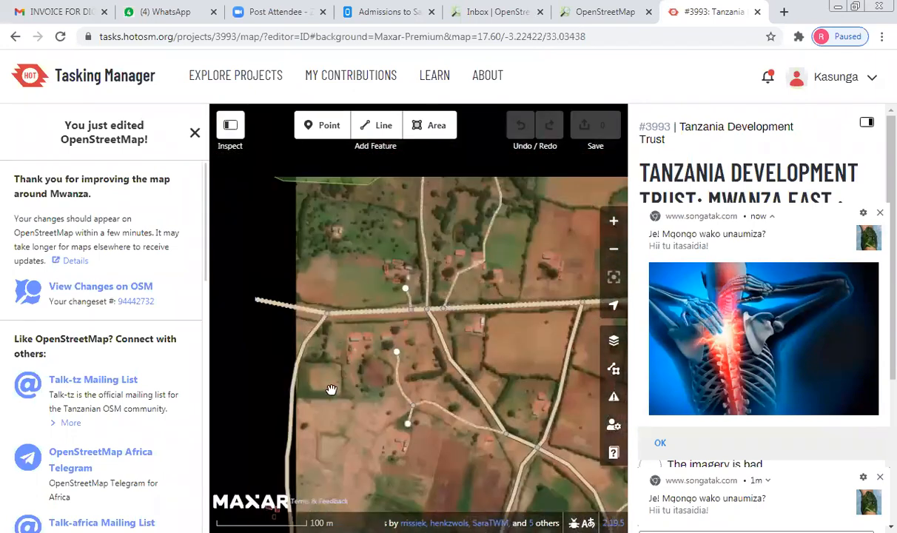
drag(559, 178, 471, 244)
drag(410, 209, 292, 361)
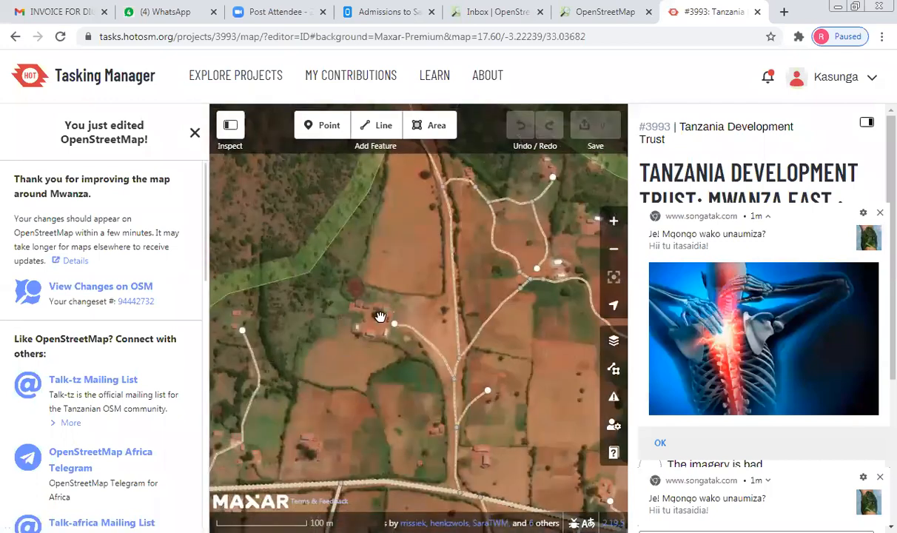
drag(382, 316, 319, 426)
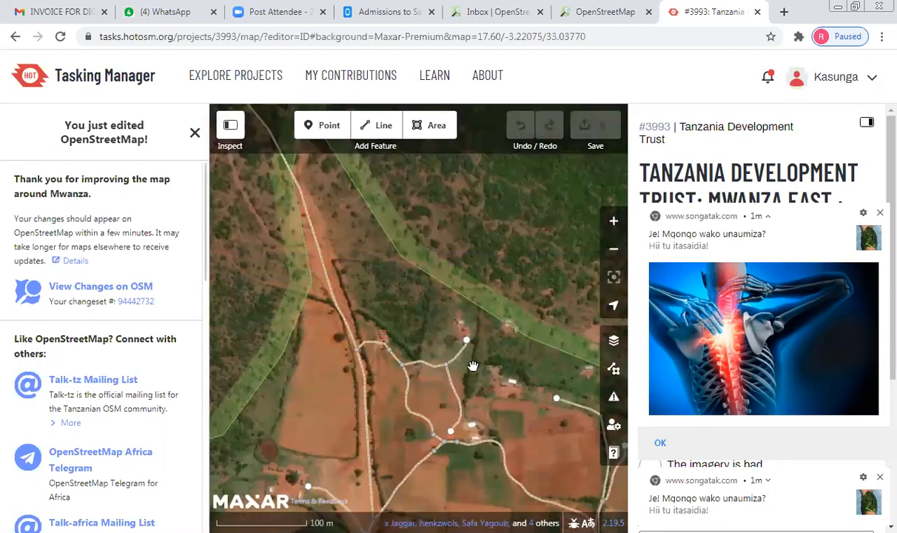
drag(473, 365, 319, 131)
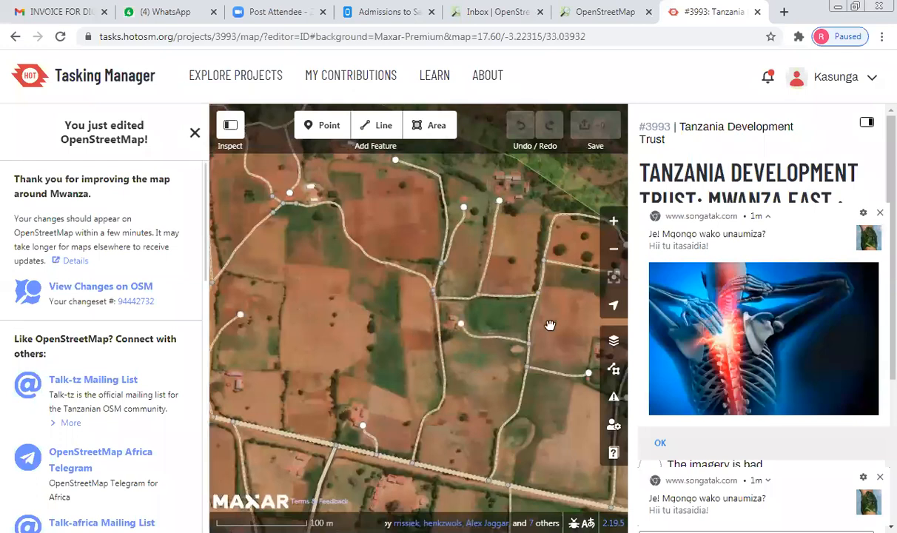
drag(550, 325, 397, 259)
drag(438, 289, 229, 221)
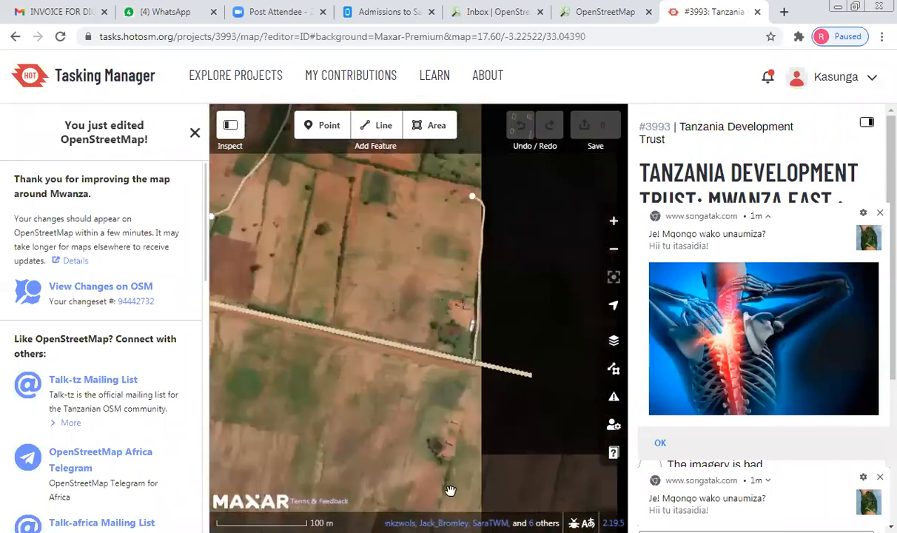
Step: Inspect the eastern task boundary and the woodland and settlements farther north for unmapped buildings
drag(406, 256, 362, 292)
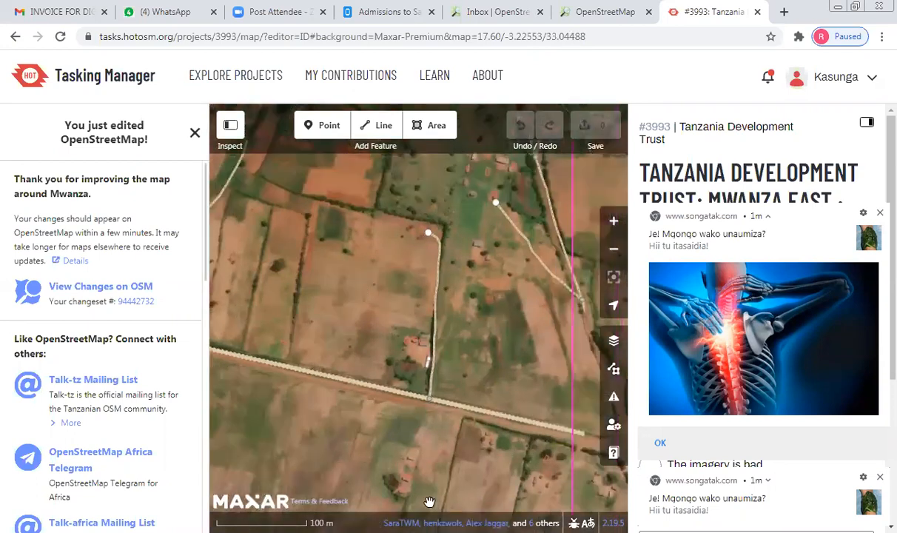
drag(452, 312, 401, 448)
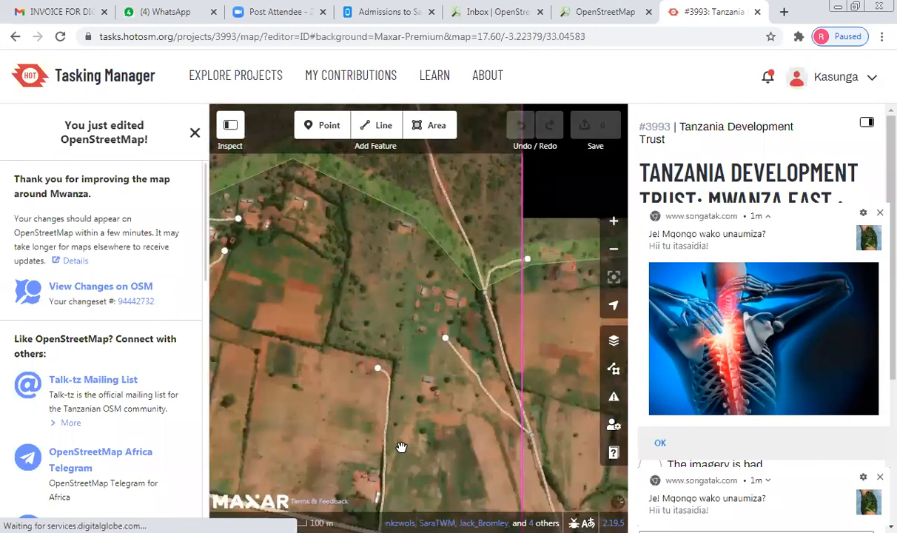
drag(324, 155, 393, 421)
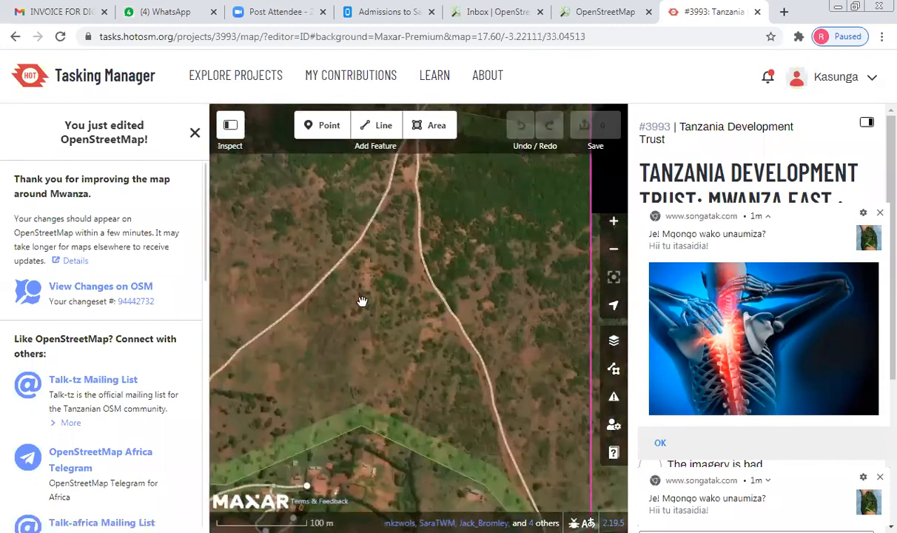
drag(288, 154, 331, 374)
drag(458, 111, 497, 452)
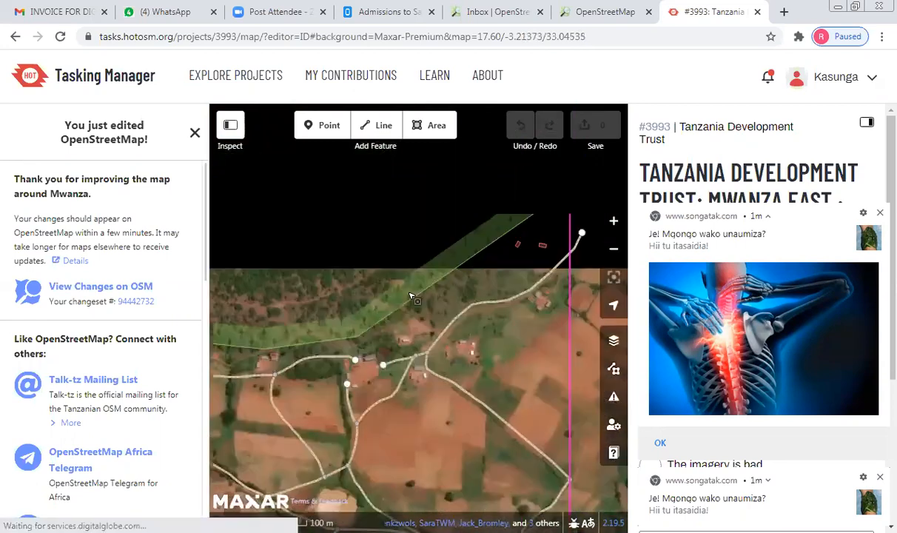
drag(333, 272, 516, 394)
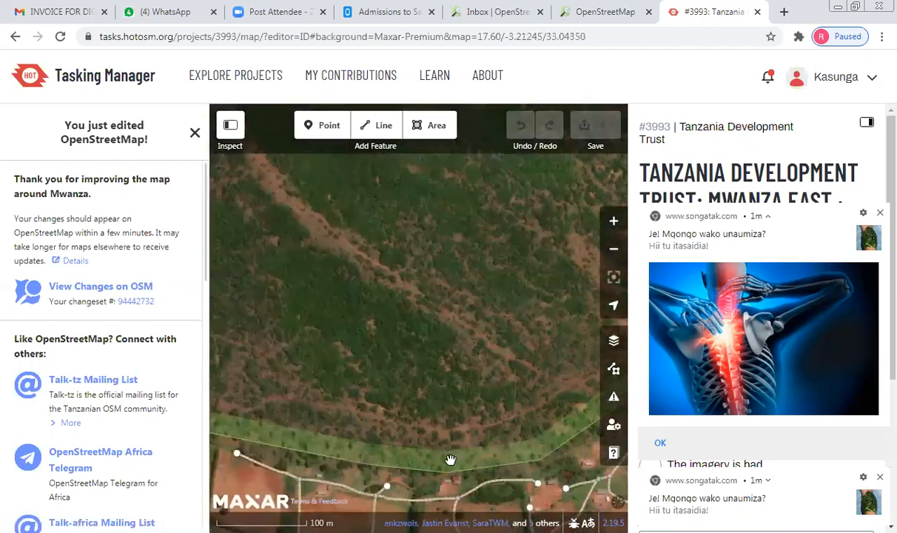
scroll(423, 315, down, 1)
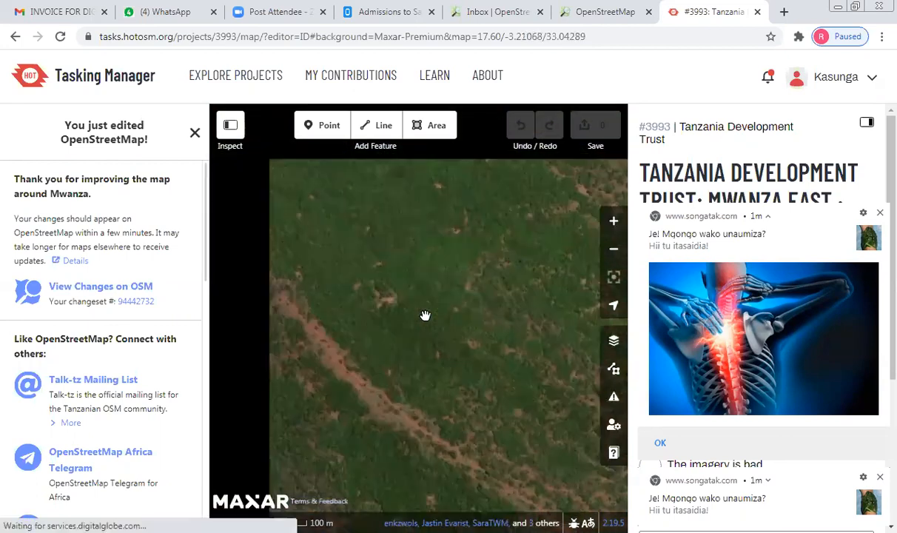
drag(412, 402, 441, 209)
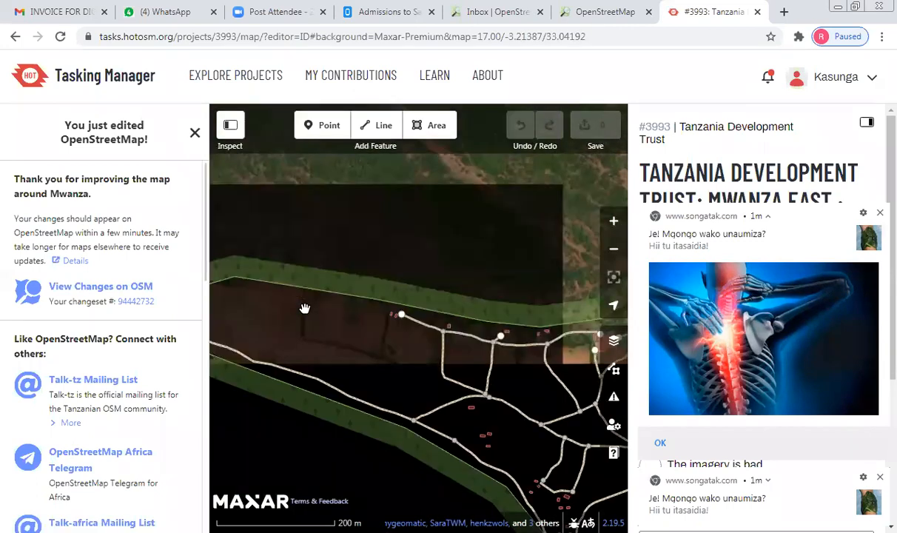
Step: Survey the roads, farmland and settlements between the woodland and the southern task boundary for features that are still unmapped
drag(304, 308, 516, 186)
drag(378, 417, 516, 137)
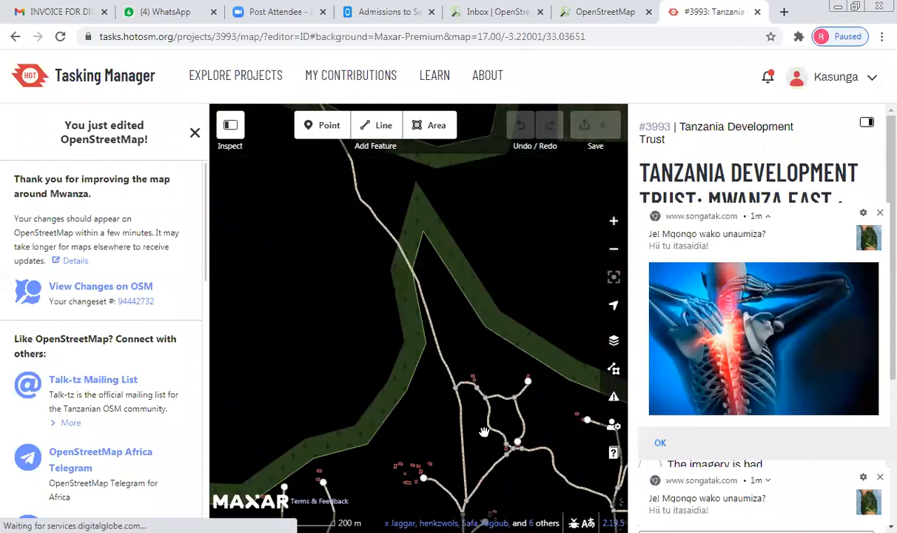
drag(481, 430, 499, 160)
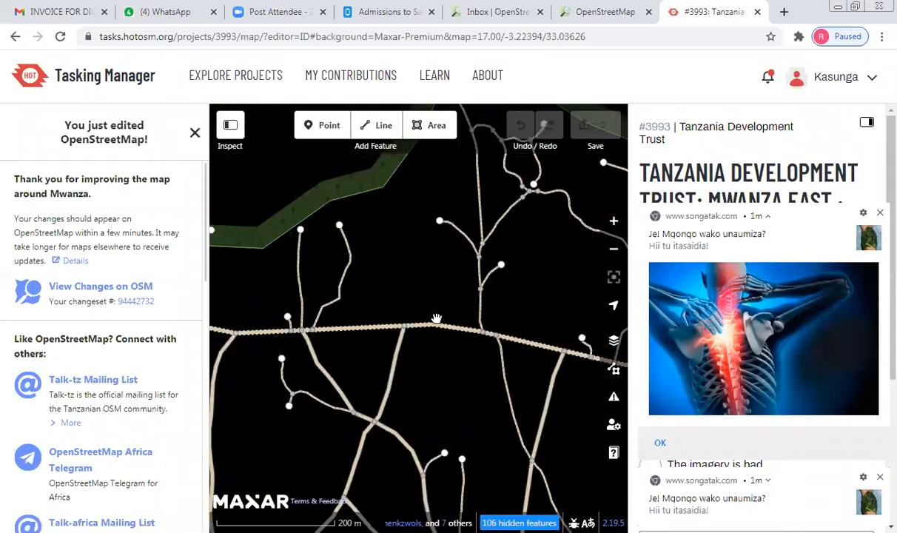
drag(488, 492, 457, 417)
drag(459, 466, 442, 428)
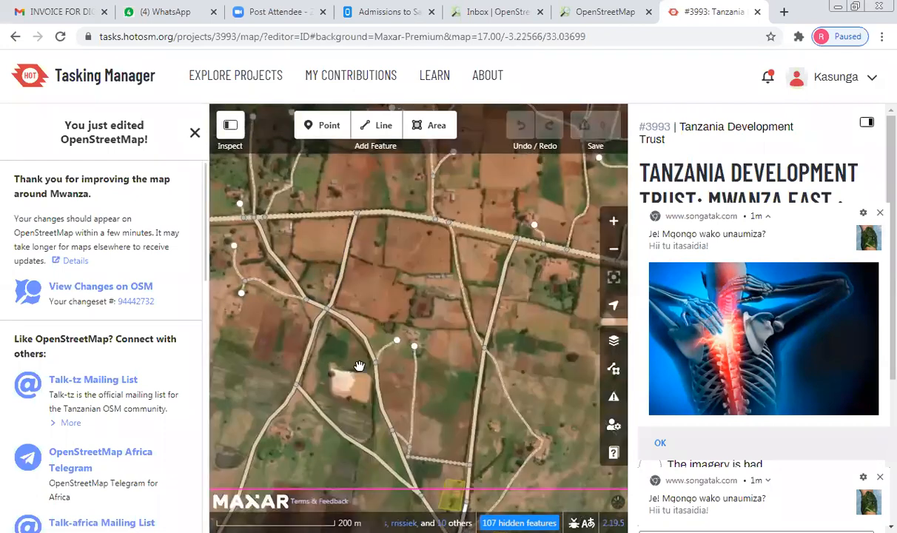
drag(420, 335, 535, 322)
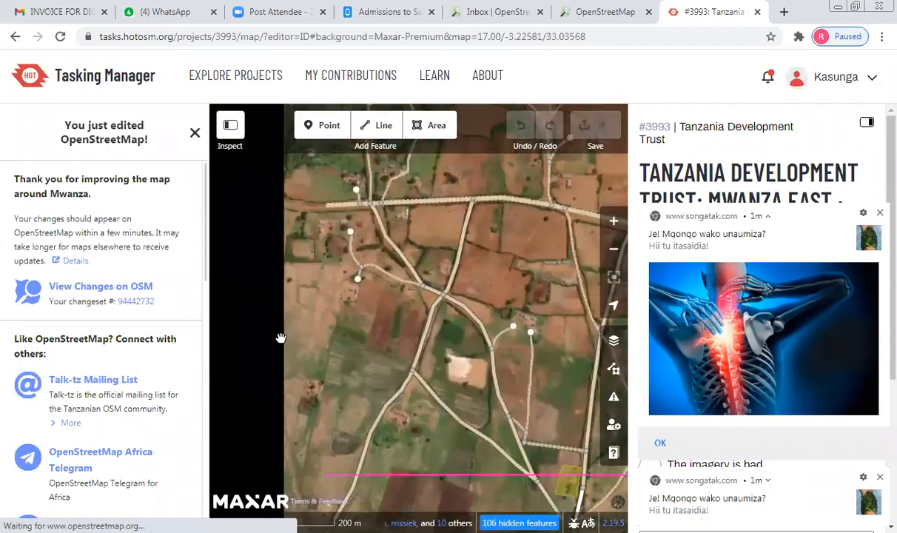
drag(365, 353, 453, 322)
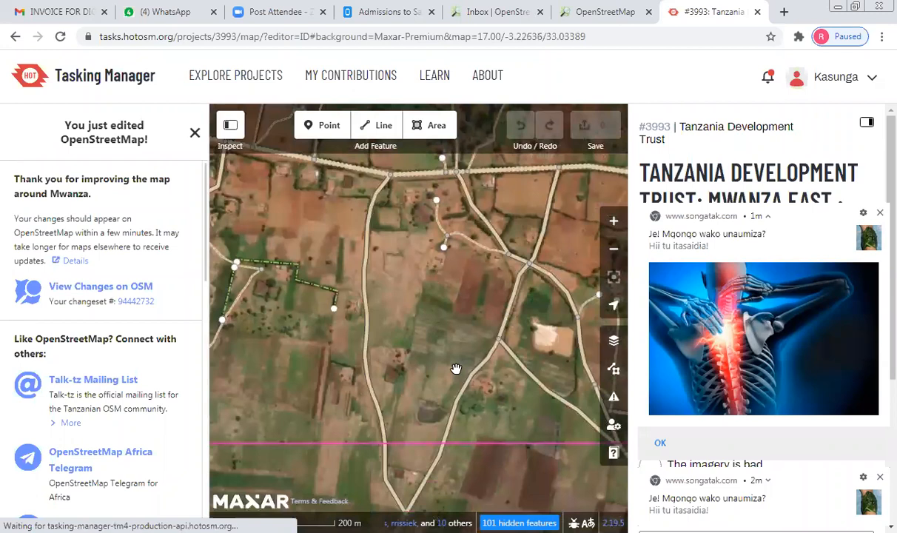
drag(279, 341, 456, 369)
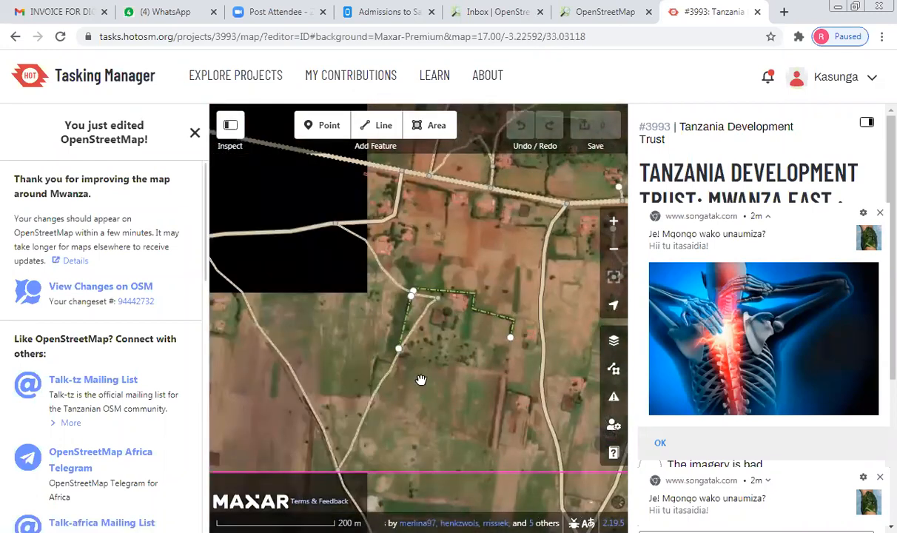
drag(422, 383, 533, 475)
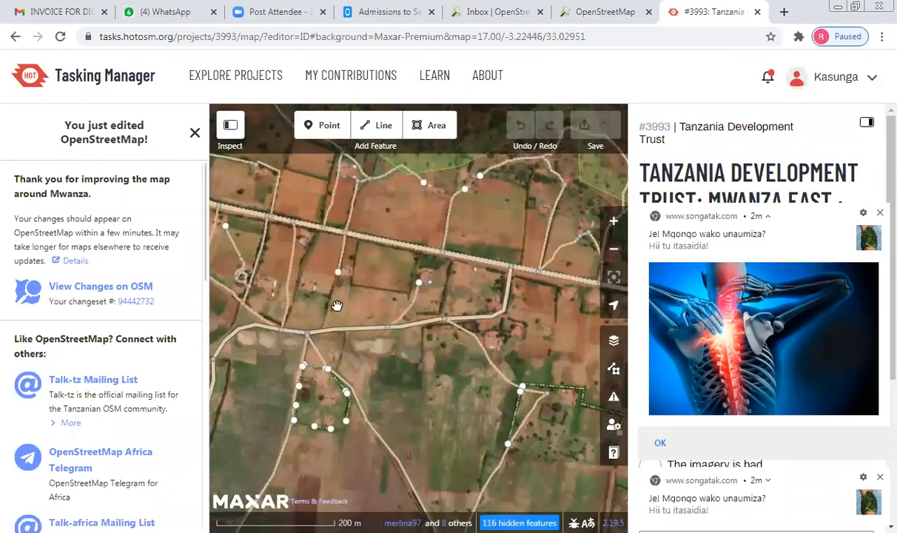
Step: Inspect the fields and homesteads on both sides of the main road at close range for unmapped paths
scroll(363, 269, up, 3)
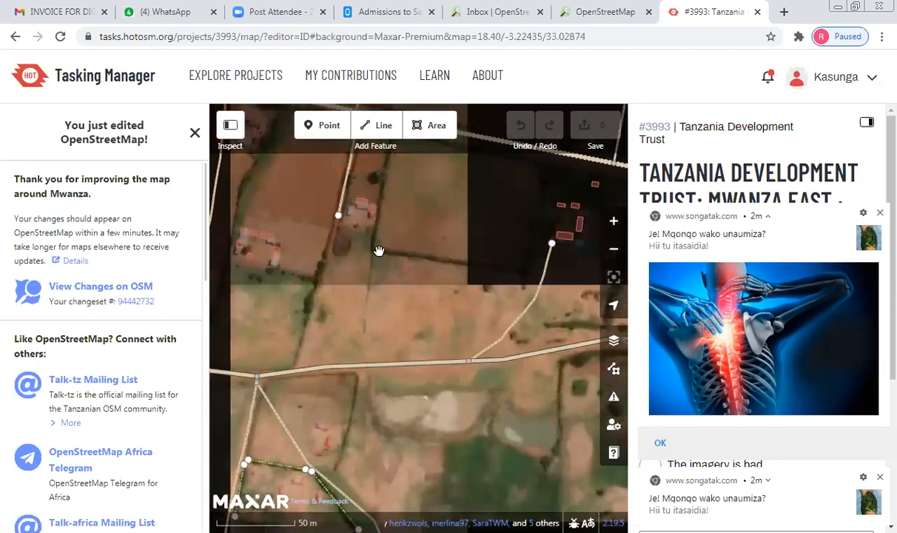
drag(382, 252, 392, 416)
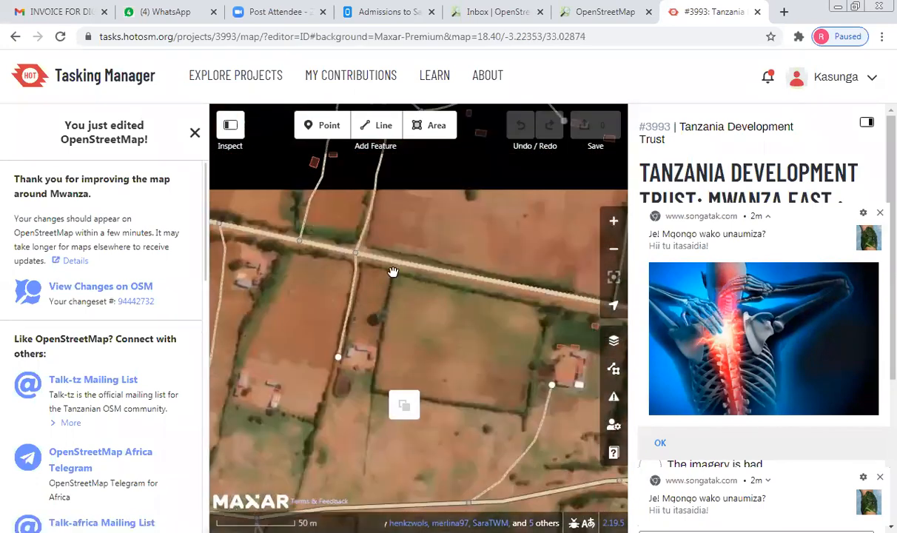
drag(346, 432, 331, 301)
drag(391, 265, 372, 471)
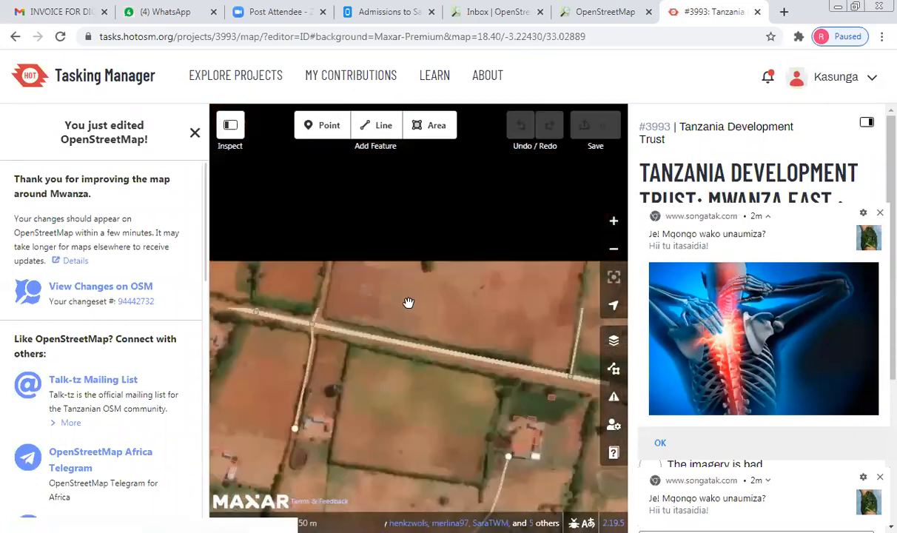
drag(382, 276, 339, 348)
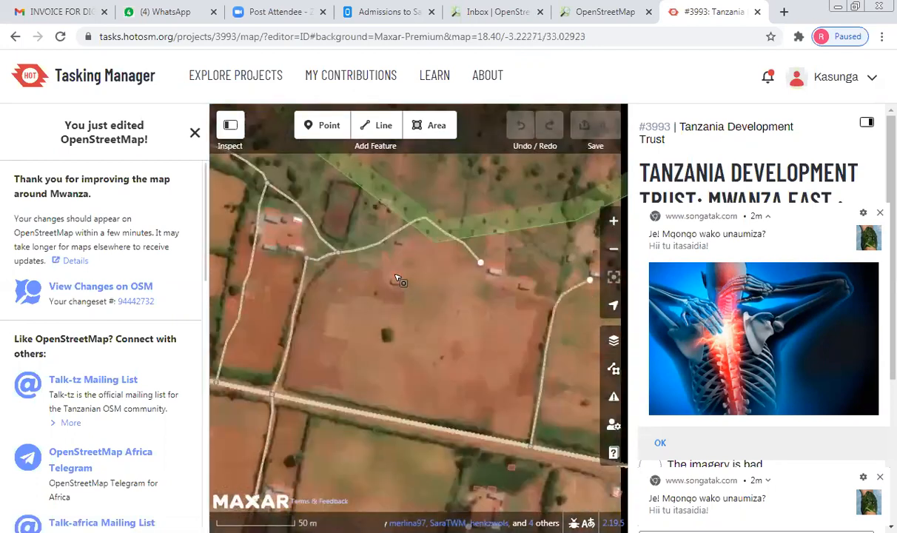
drag(443, 330, 188, 257)
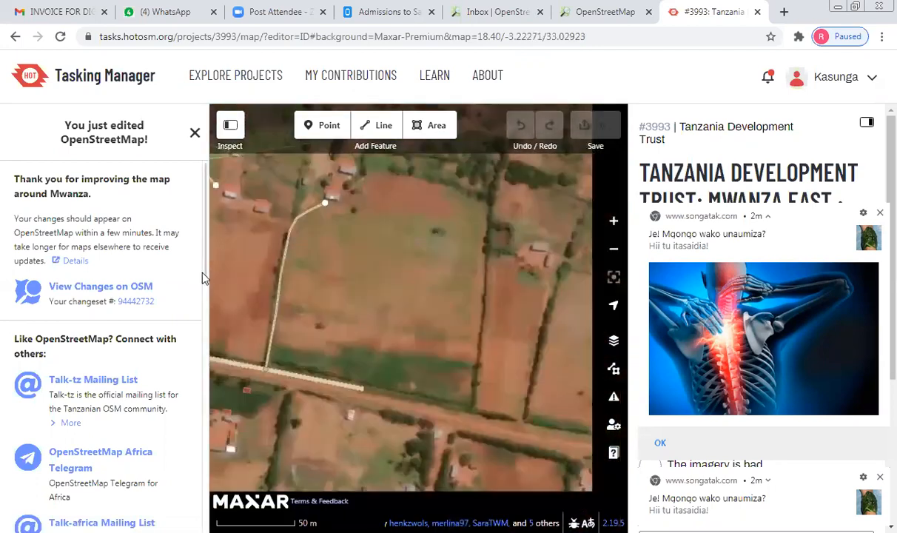
drag(410, 330, 284, 379)
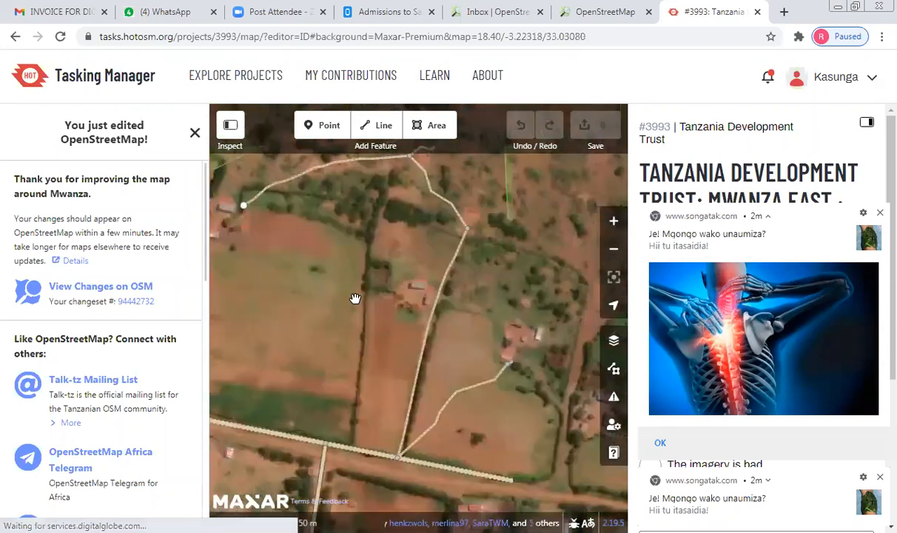
drag(359, 261, 290, 366)
drag(329, 452, 411, 306)
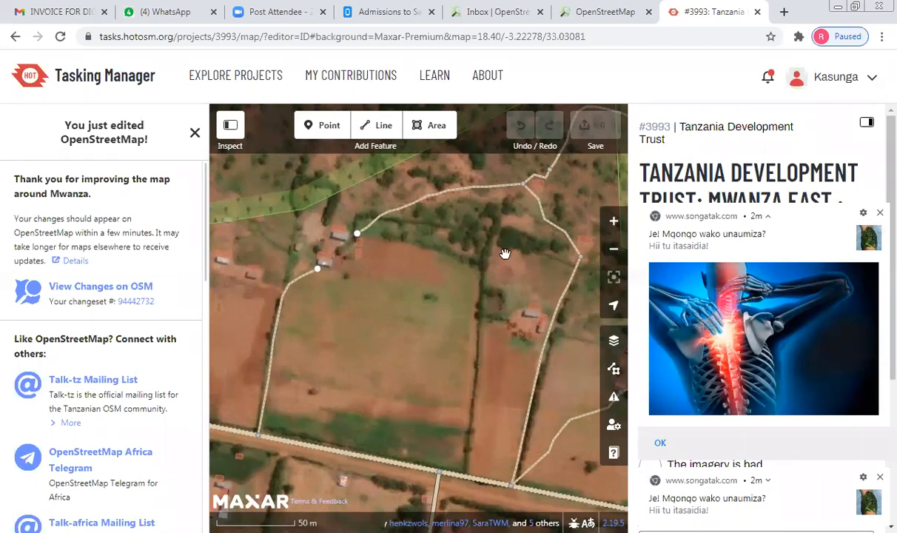
Step: Draw a line from the main road north along the large green field's eastern hedge, turning west along its northern edge towards the houses
click(373, 127)
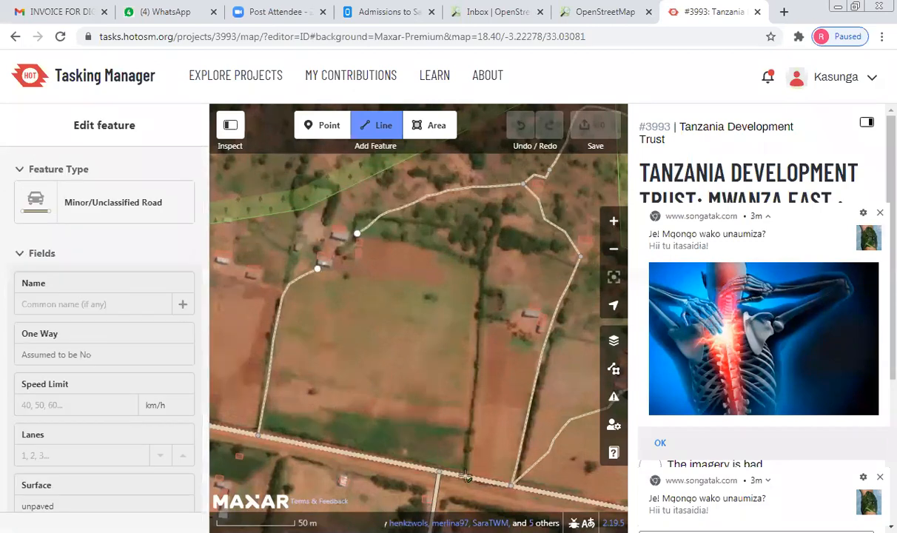
click(466, 467)
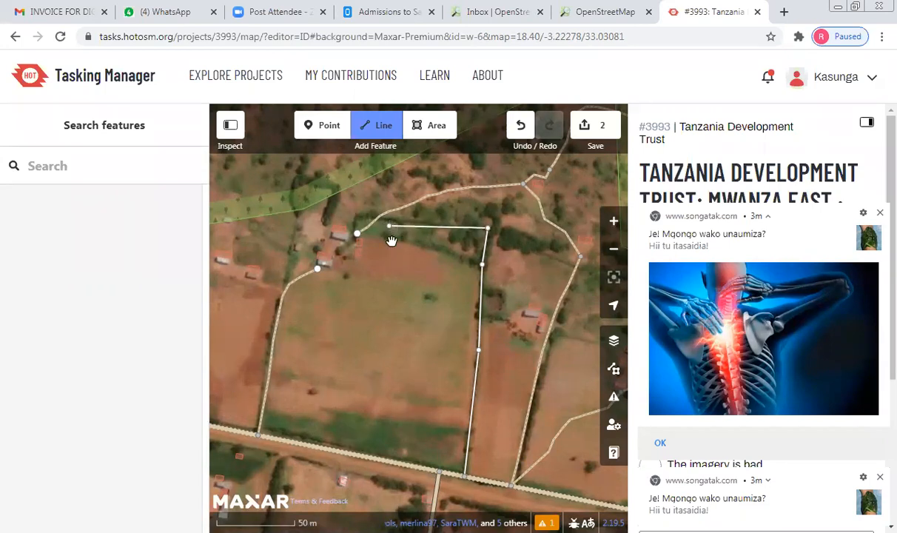
click(390, 228)
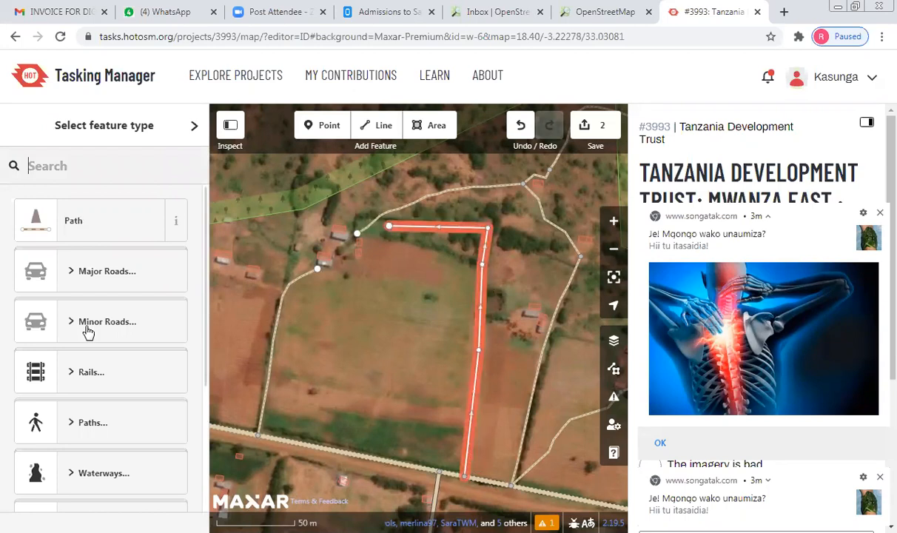
Step: Tag the new line along the field's edges as a Path and upload it to OpenStreetMap
scroll(125, 357, down, 3)
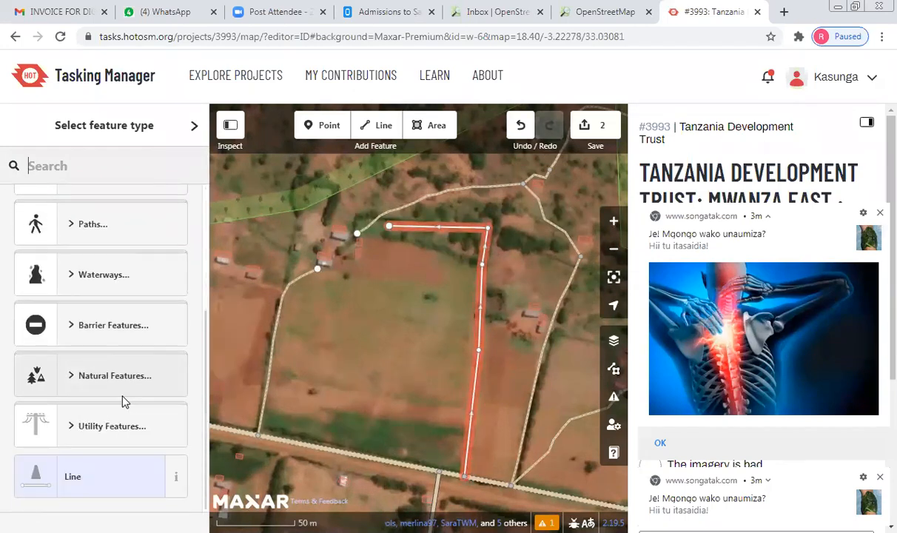
scroll(124, 401, up, 3)
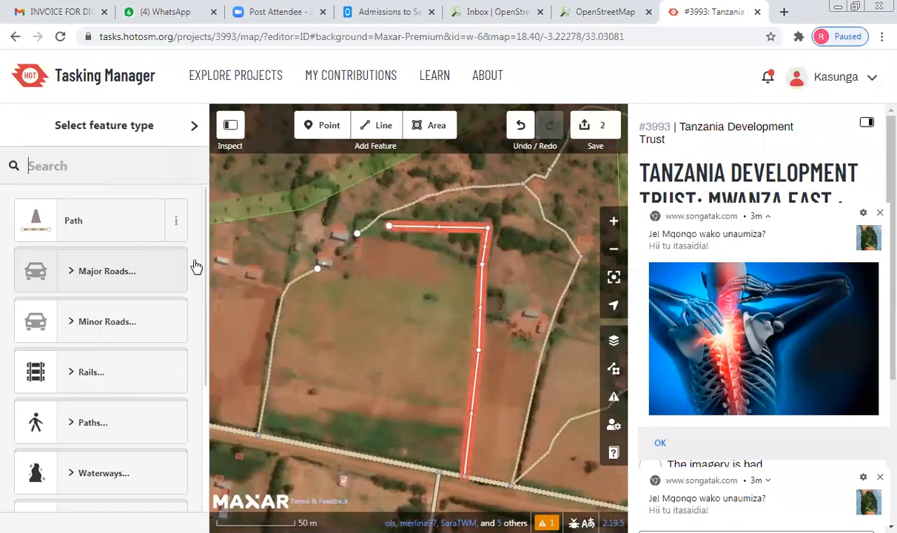
click(106, 229)
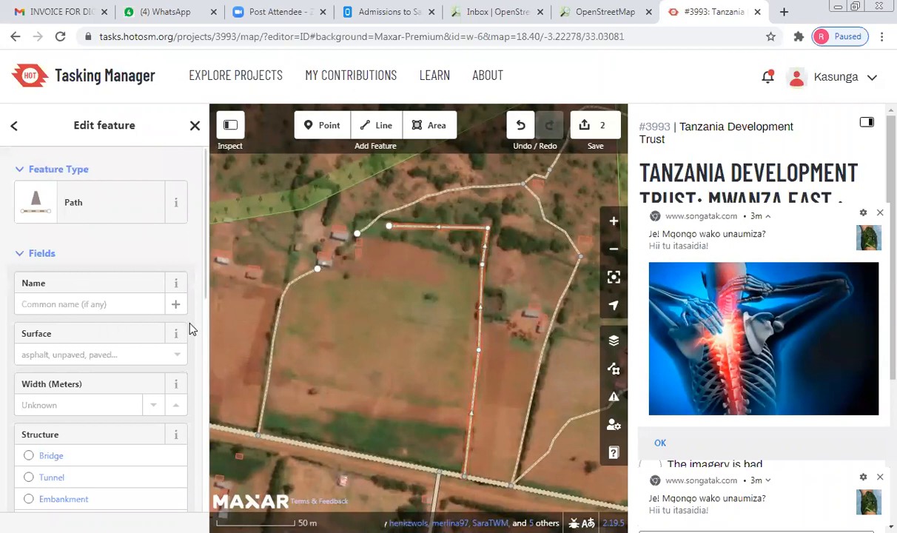
scroll(190, 328, down, 7)
scroll(189, 328, up, 4)
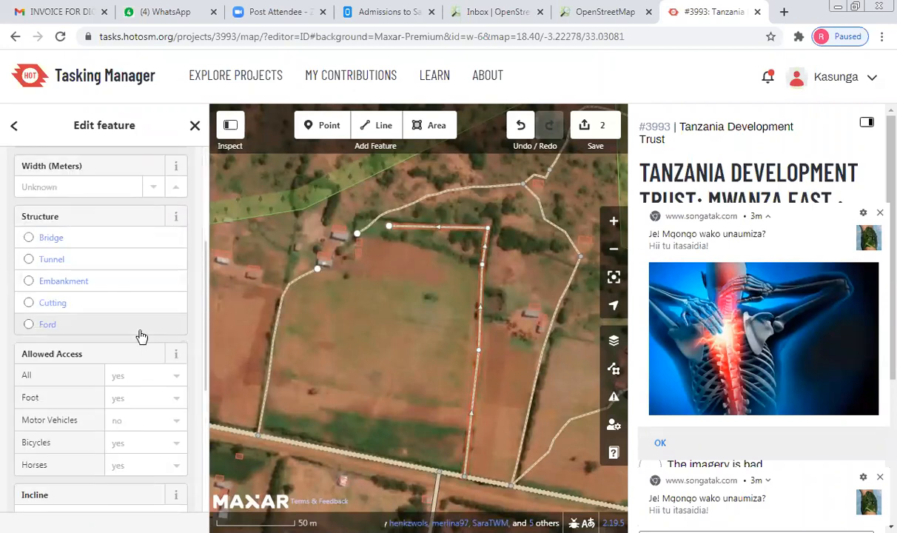
scroll(144, 325, up, 3)
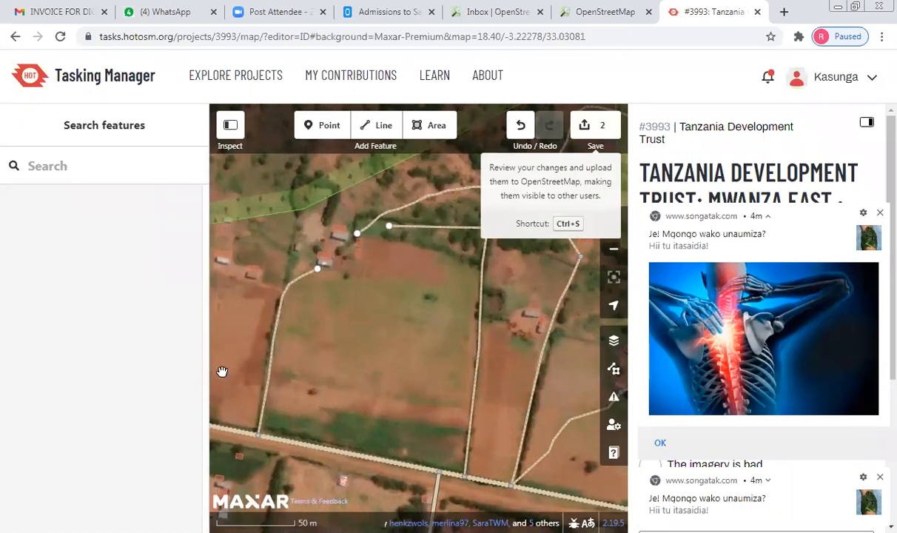
key(ctrl+s)
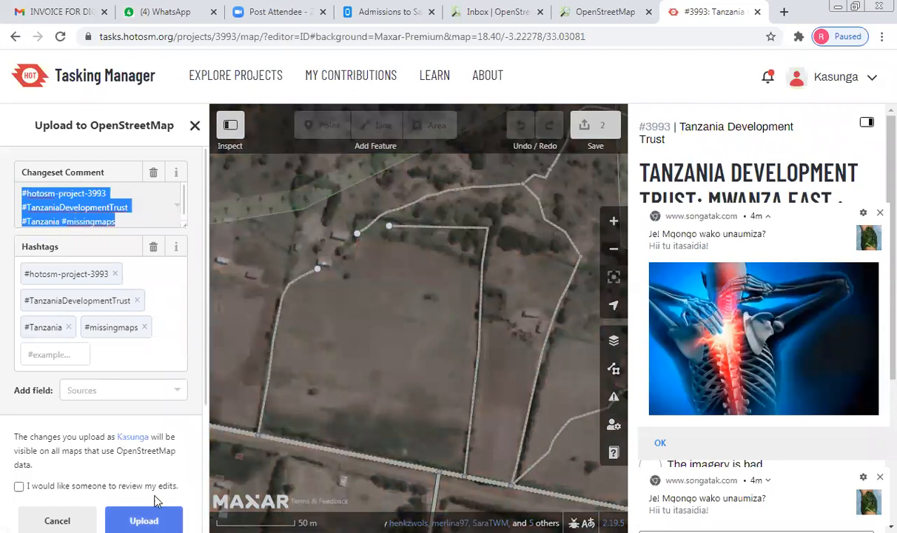
click(150, 520)
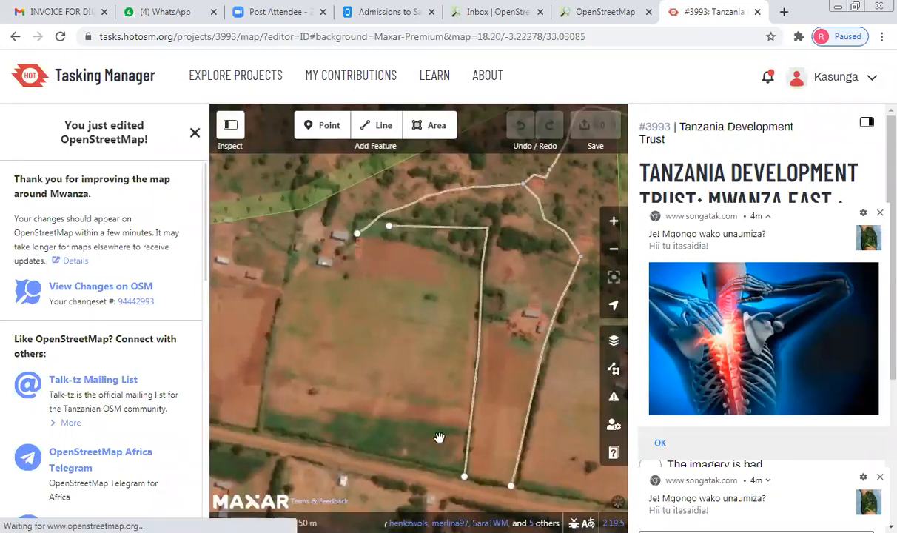
Step: Survey the wider task area around the new path, from the western and southern boundaries to the northern woodland, for remaining unmapped features
scroll(374, 313, down, 3)
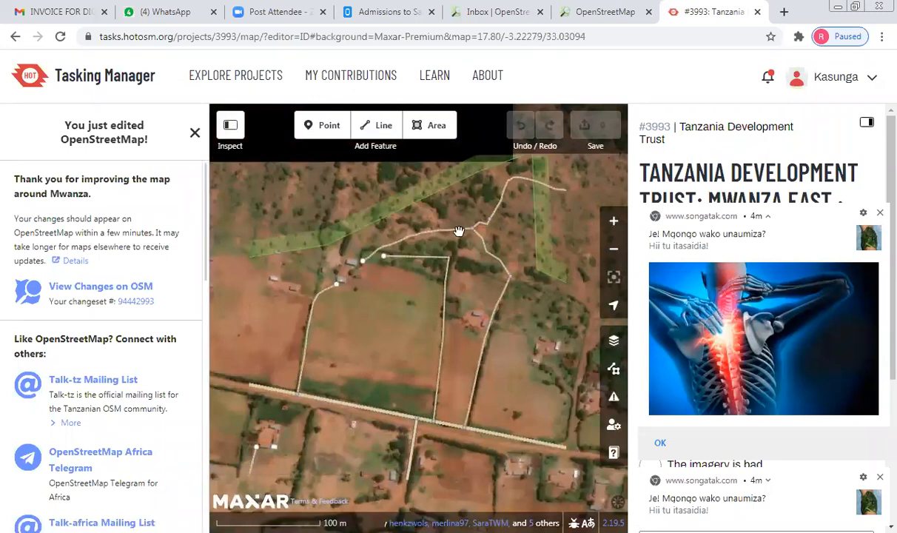
drag(385, 391, 358, 323)
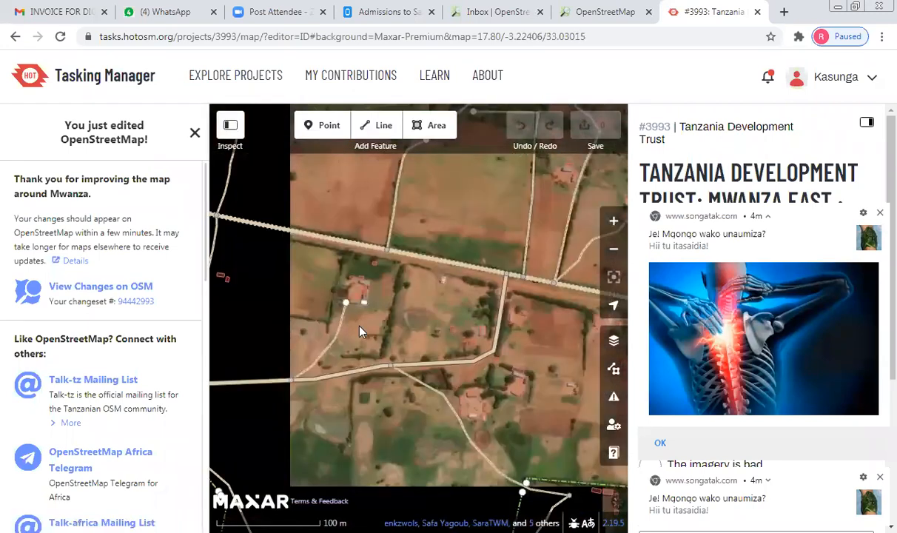
scroll(357, 372, down, 2)
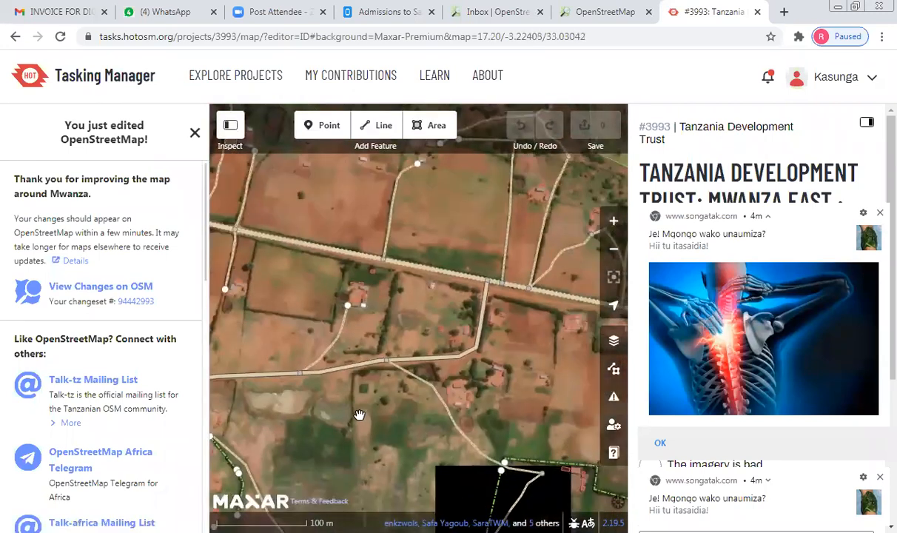
scroll(358, 415, down, 3)
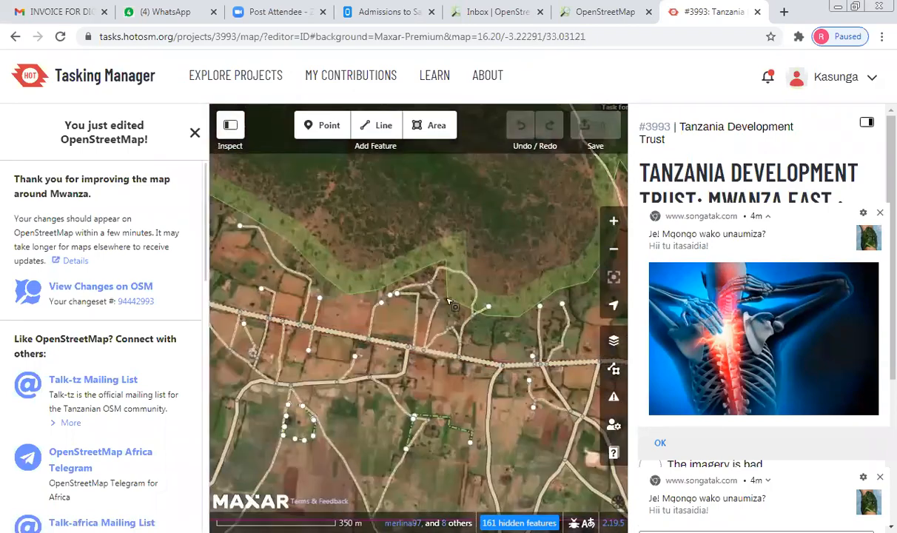
drag(255, 381, 415, 385)
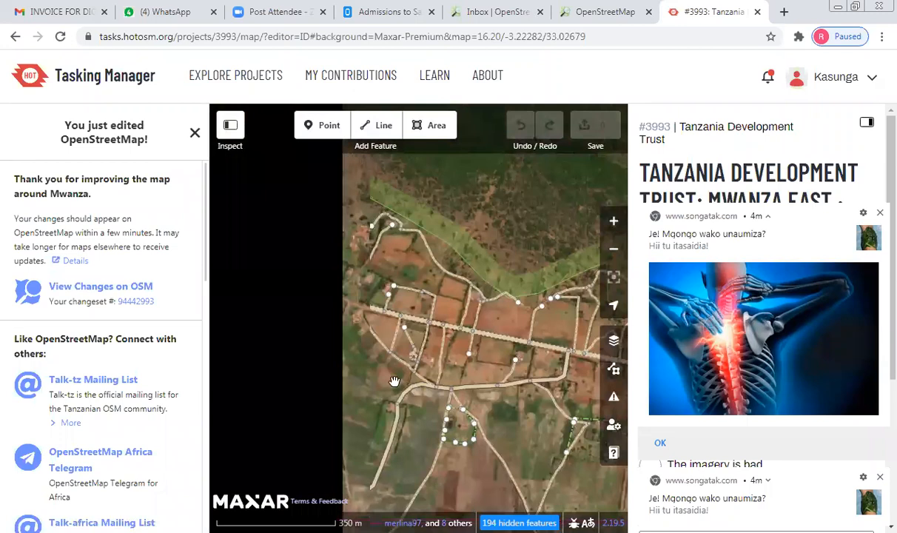
drag(380, 361, 467, 349)
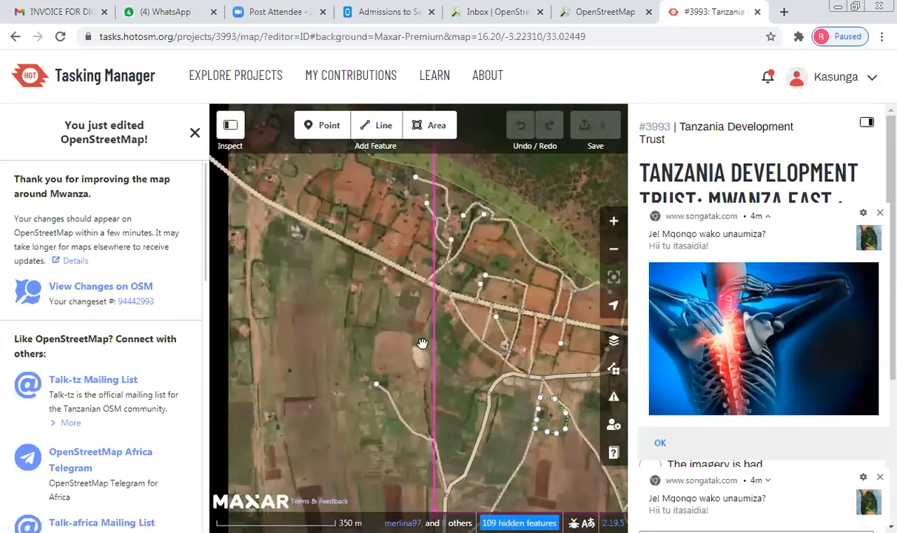
drag(564, 379, 342, 256)
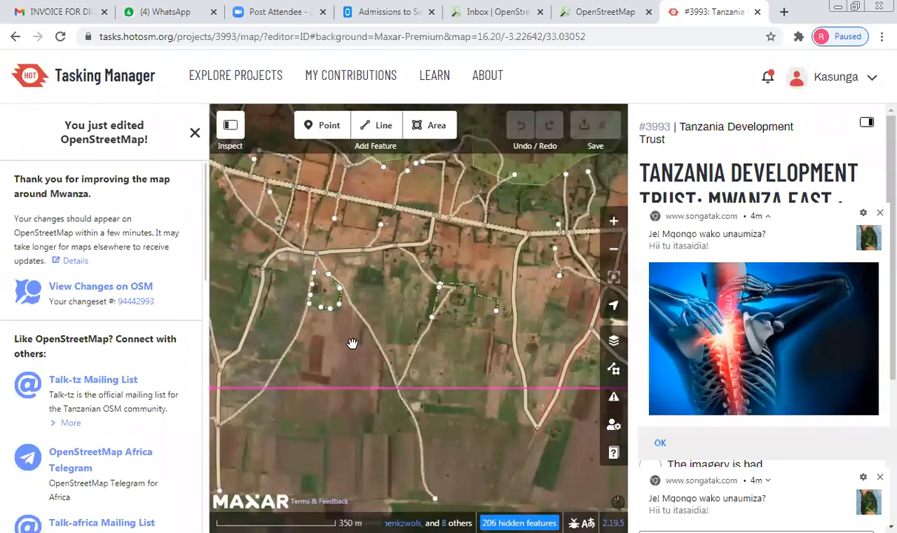
drag(598, 268, 445, 296)
drag(570, 390, 524, 405)
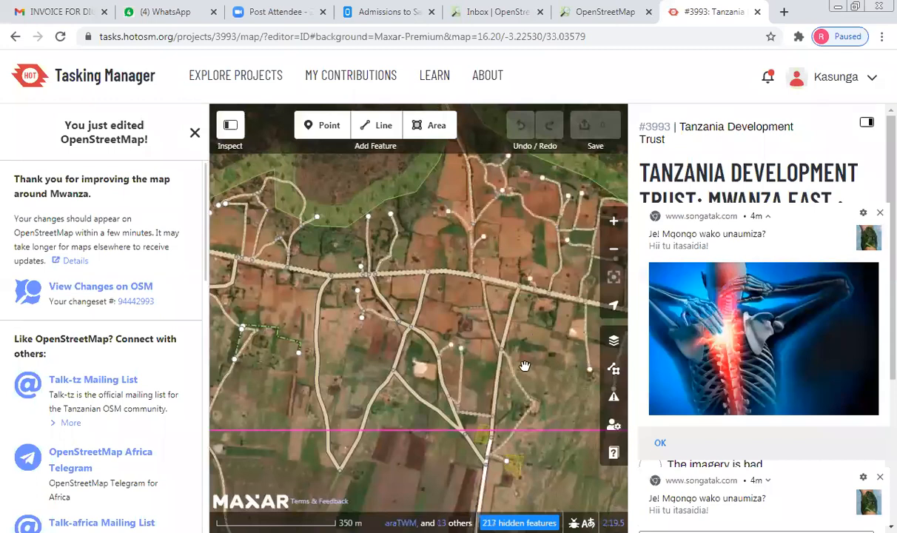
drag(330, 164, 374, 231)
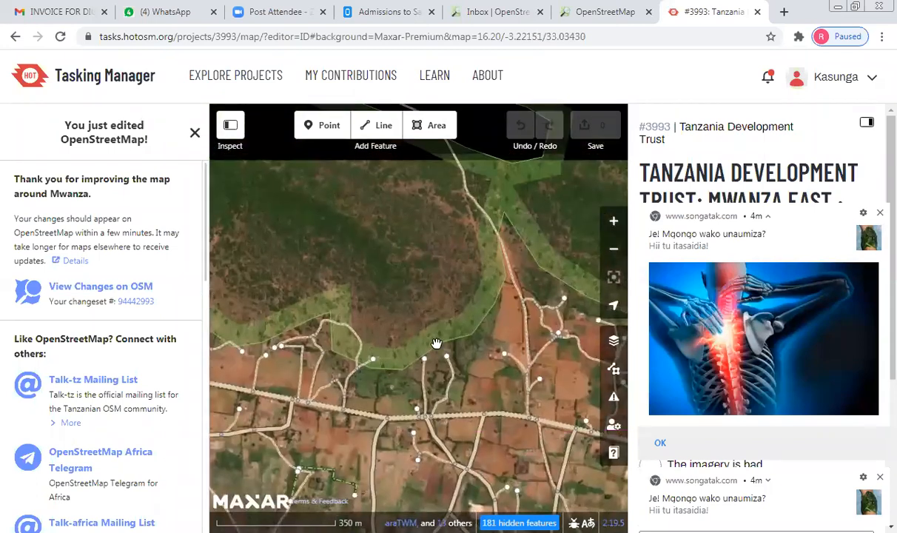
drag(331, 304, 420, 200)
drag(398, 318, 371, 223)
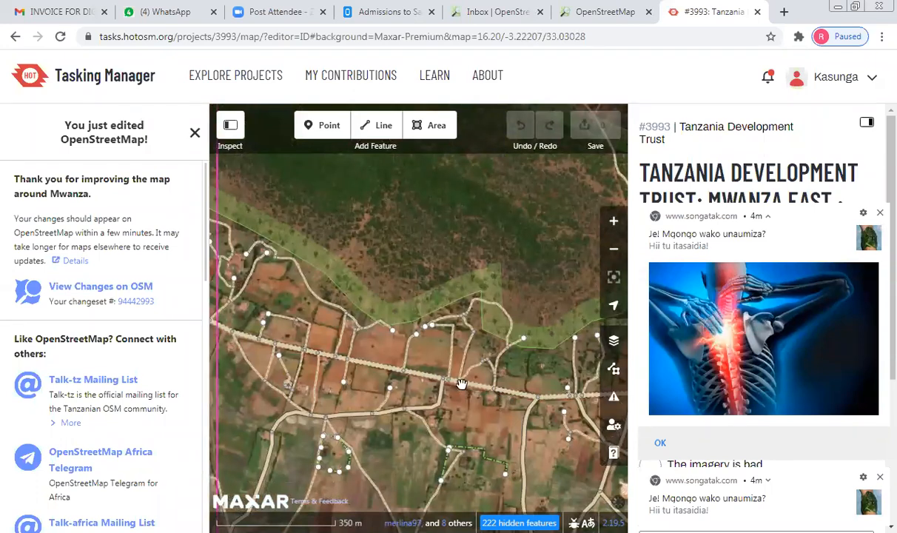
scroll(456, 379, up, 3)
scroll(423, 304, up, 2)
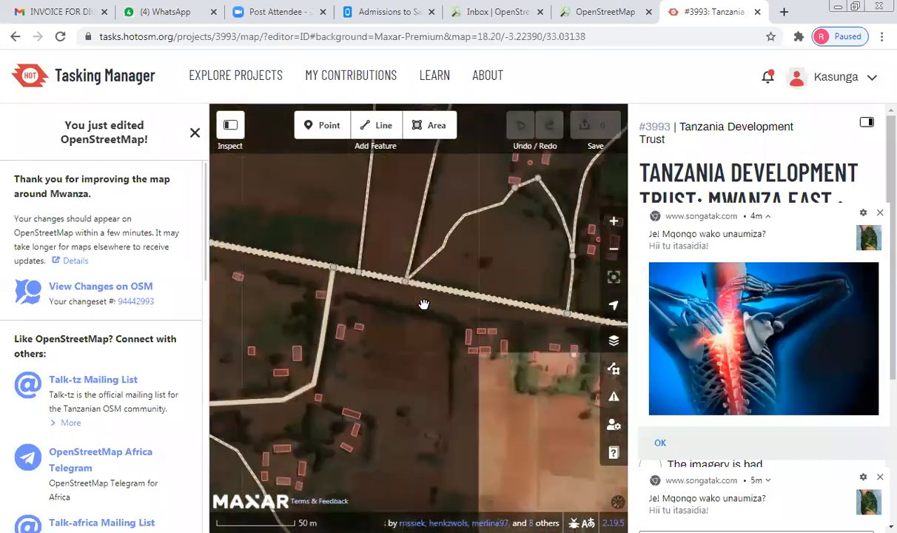
Step: Draw a line along the dirt strip on the main road's southern side, from near the western junction east to the side-road junction
scroll(423, 305, up, 2)
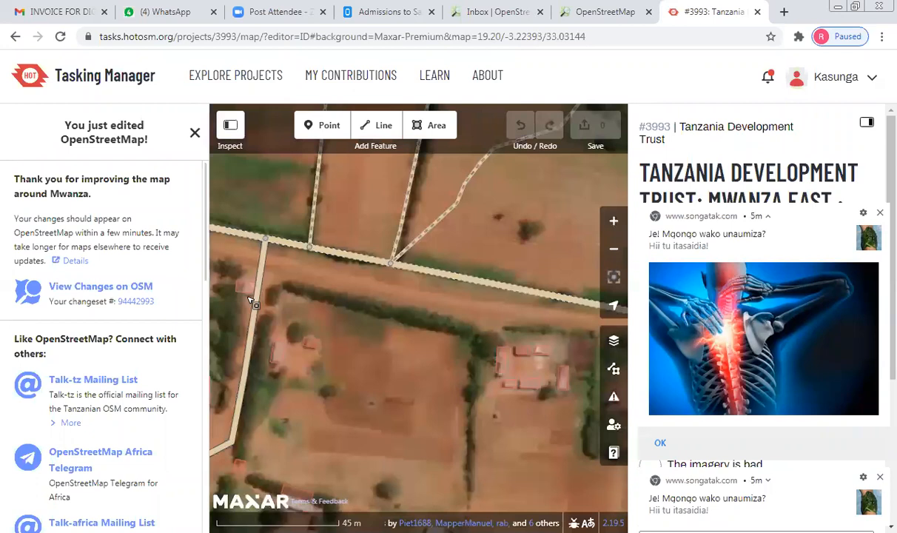
click(376, 127)
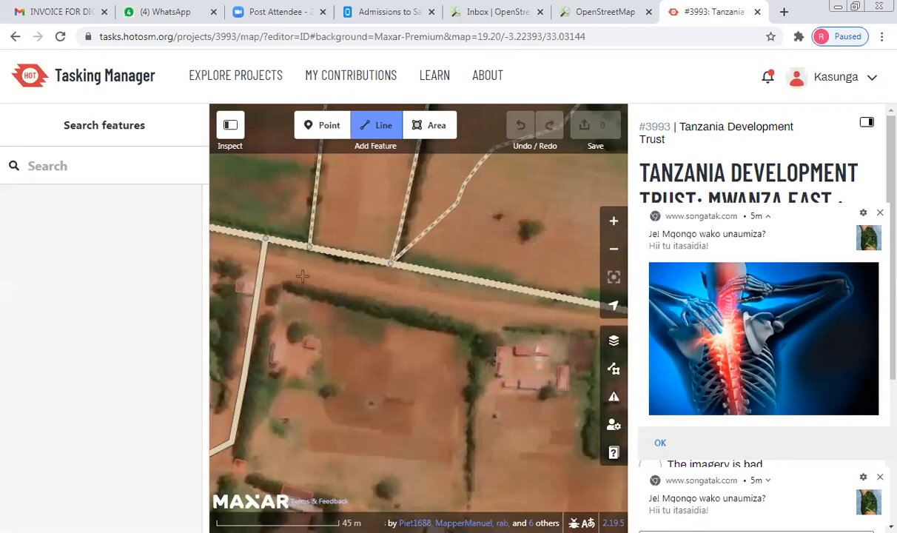
click(418, 300)
click(526, 315)
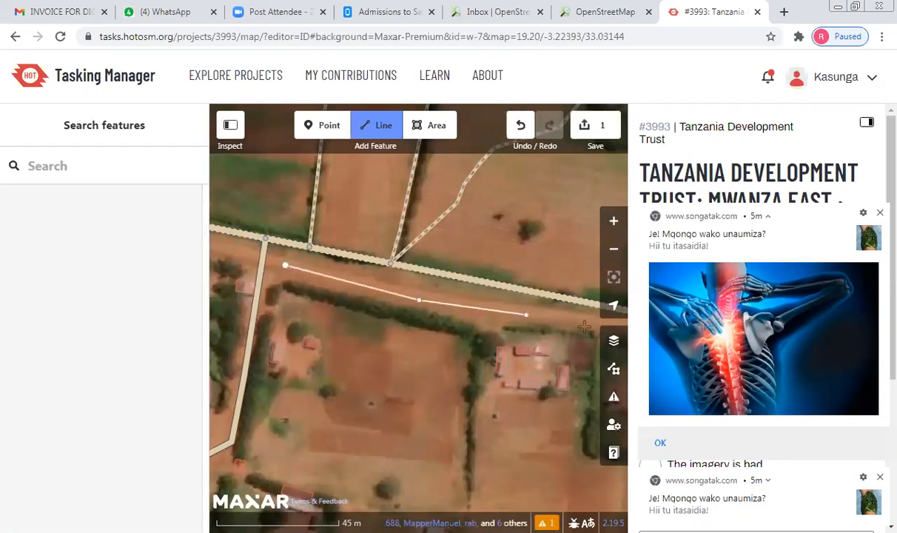
drag(574, 325, 321, 325)
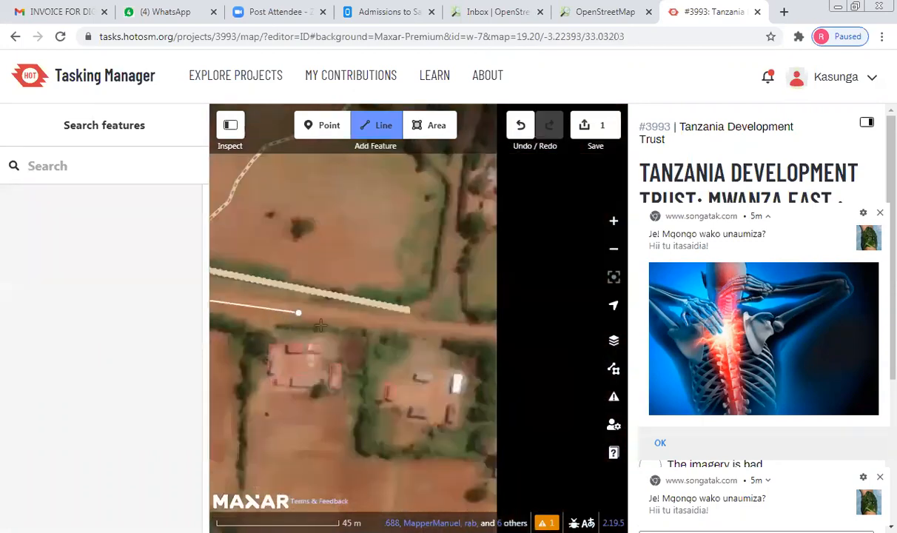
click(393, 332)
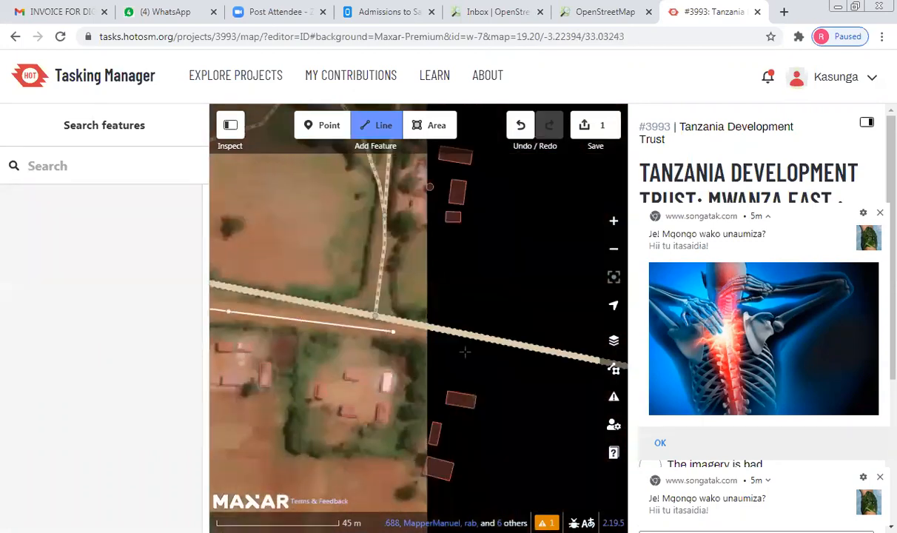
click(510, 354)
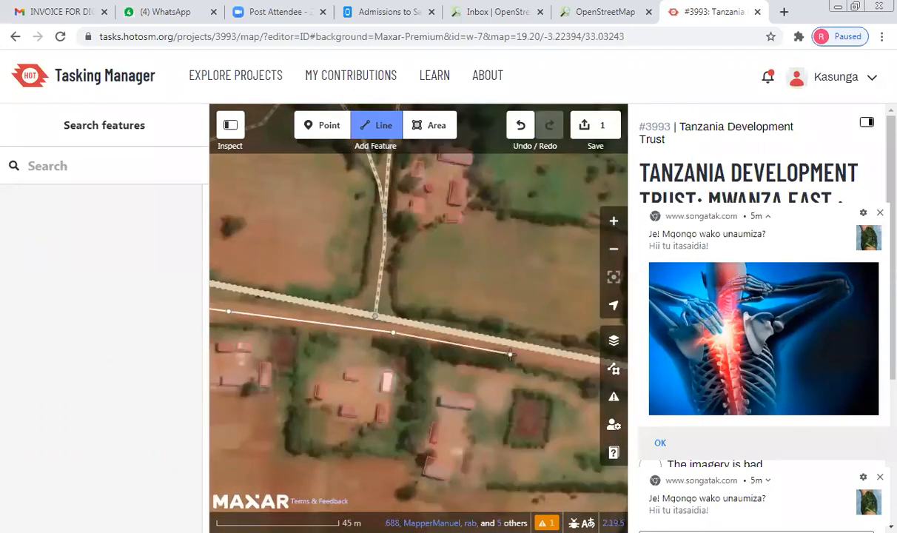
click(585, 373)
right_click(422, 333)
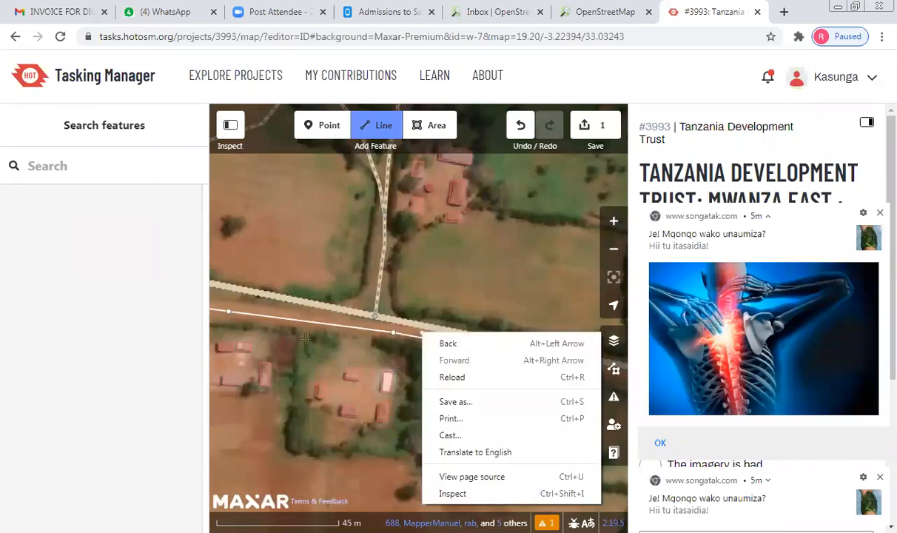
drag(384, 359, 305, 339)
click(507, 356)
drag(511, 361, 439, 350)
click(538, 361)
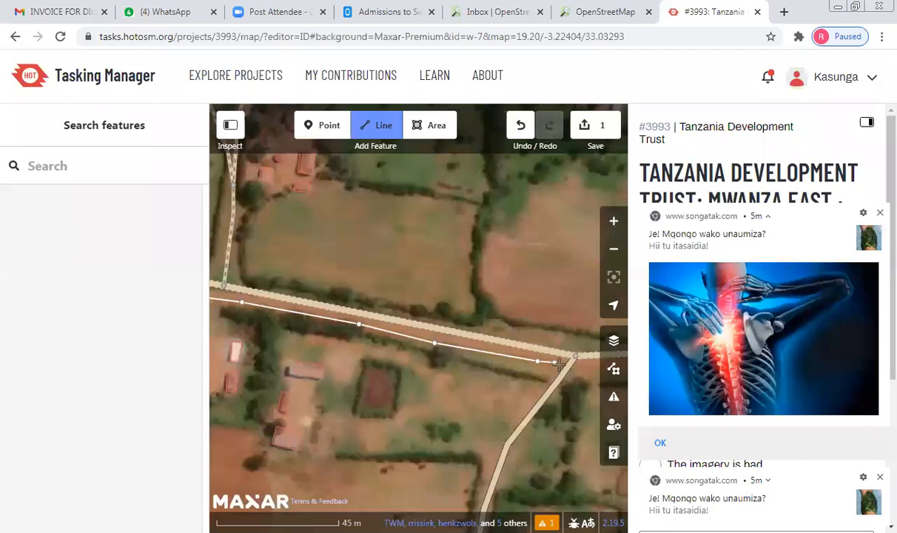
key(Return)
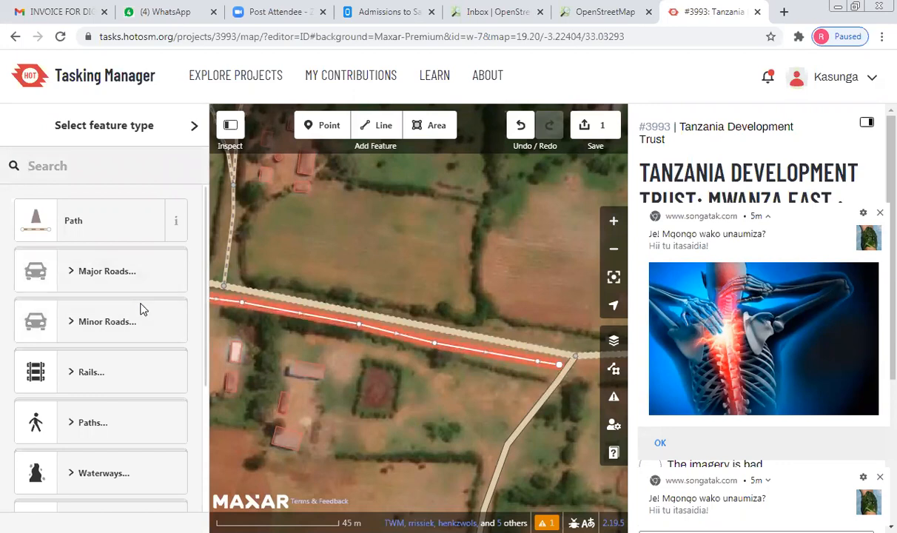
Step: Examine the feature types available for the new line, including the road classes under Major Roads
scroll(198, 298, down, 2)
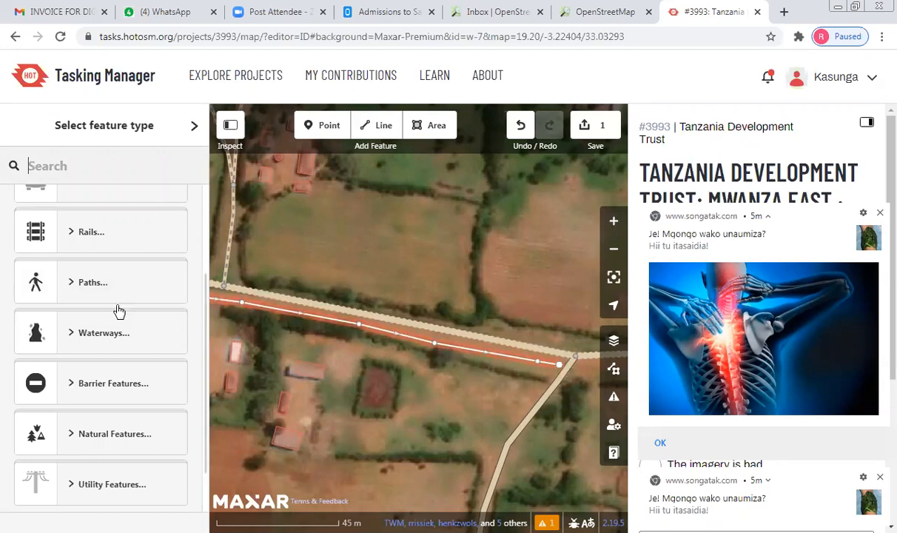
scroll(117, 284, up, 2)
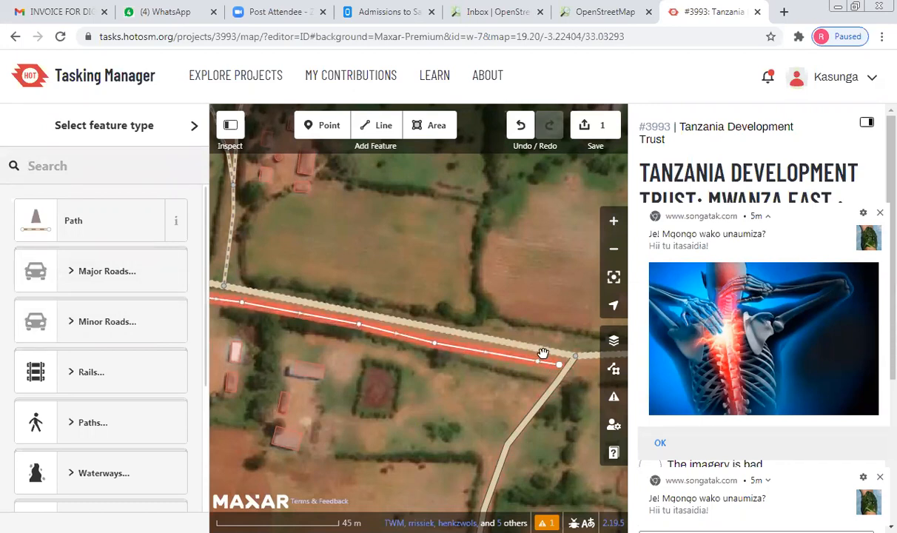
click(120, 280)
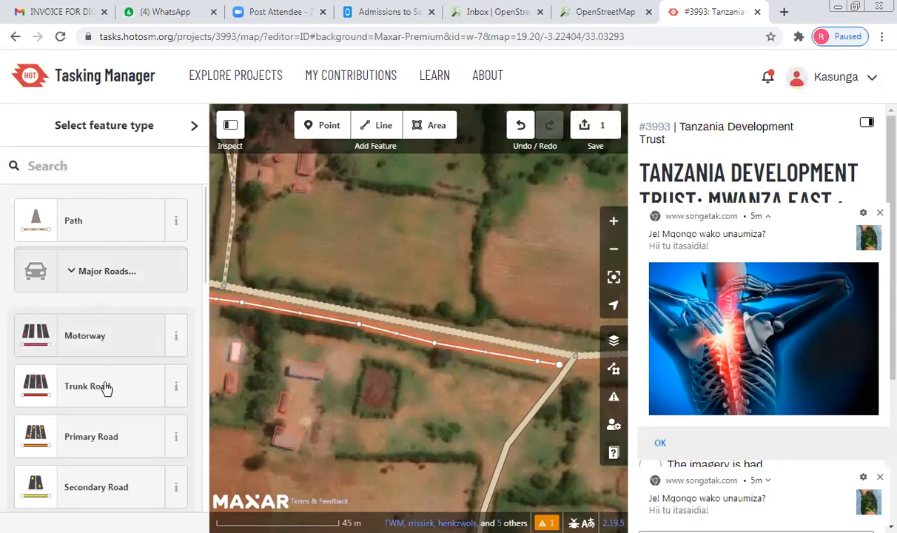
scroll(105, 390, down, 2)
scroll(106, 389, down, 3)
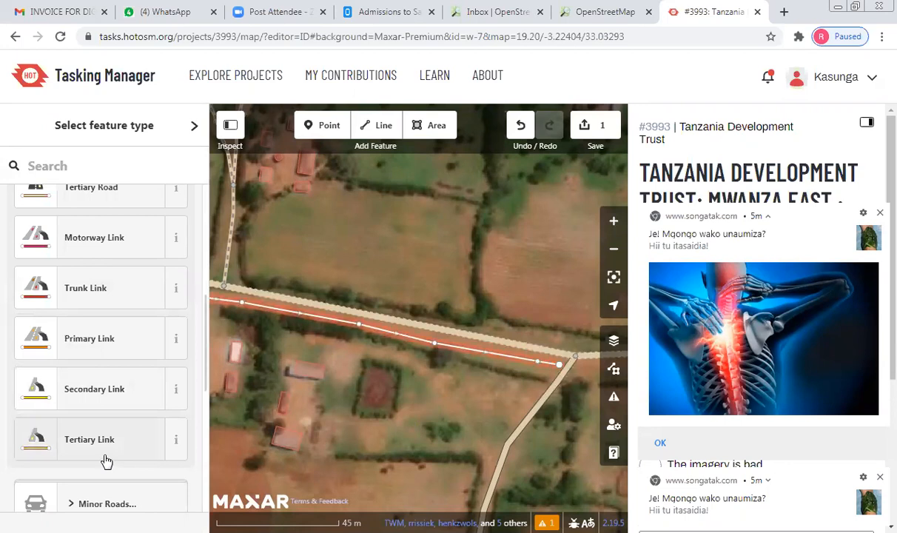
scroll(104, 437, down, 5)
scroll(111, 407, up, 6)
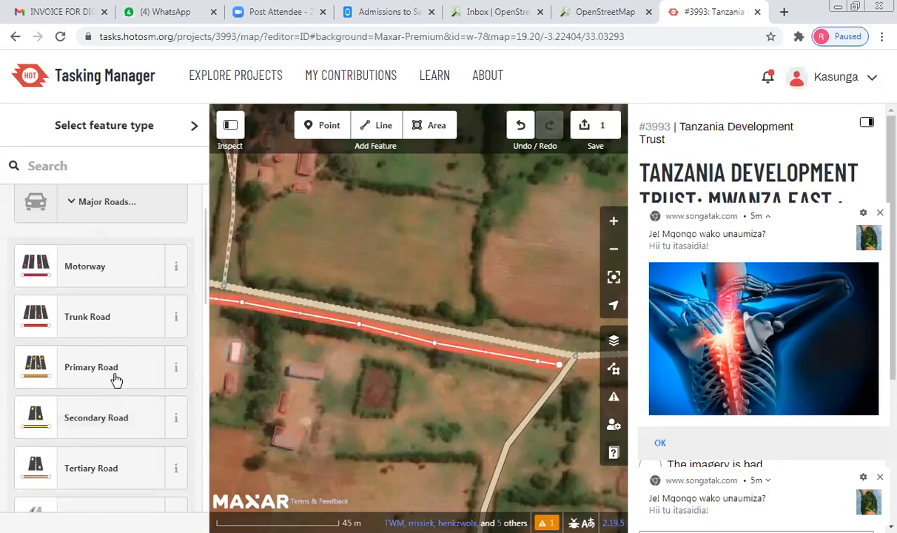
scroll(109, 219, up, 1)
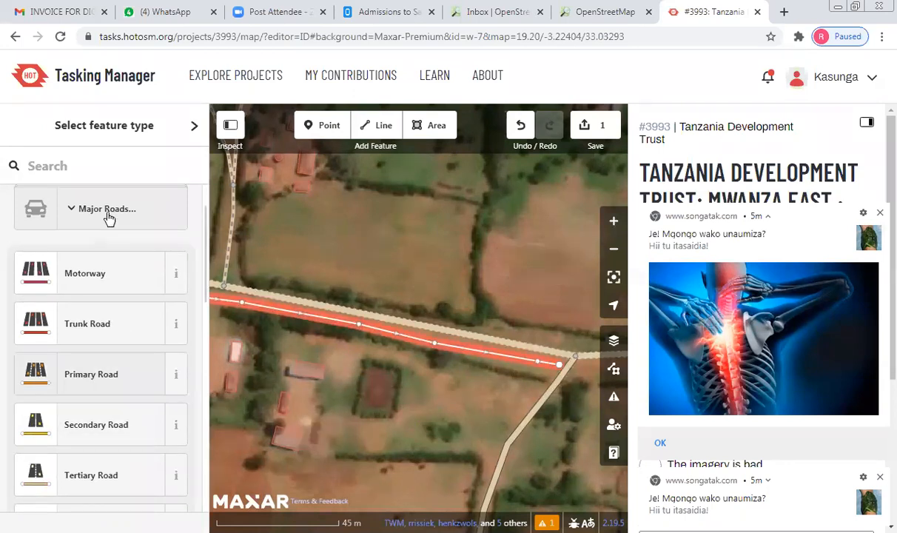
scroll(109, 219, up, 1)
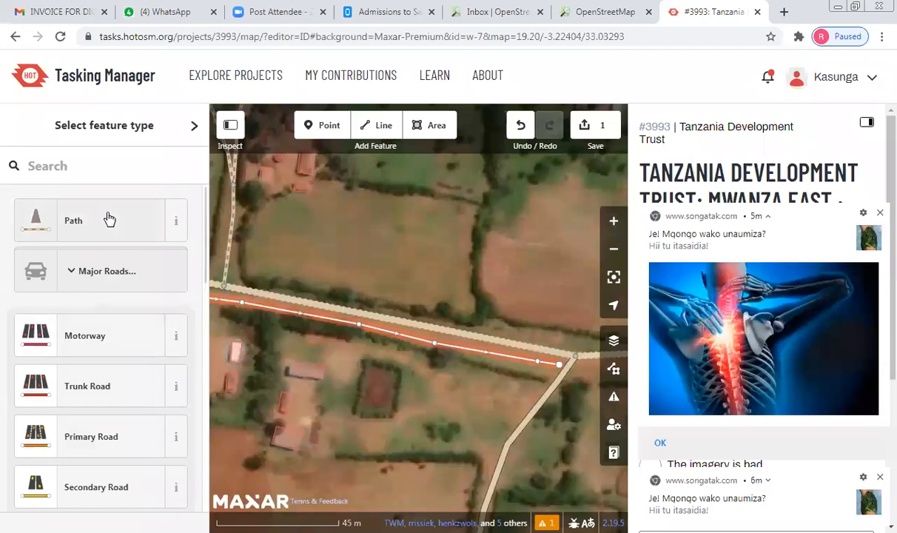
Step: Tag the new line along the main road's southern side as a Minor/Unclassified Road
click(124, 269)
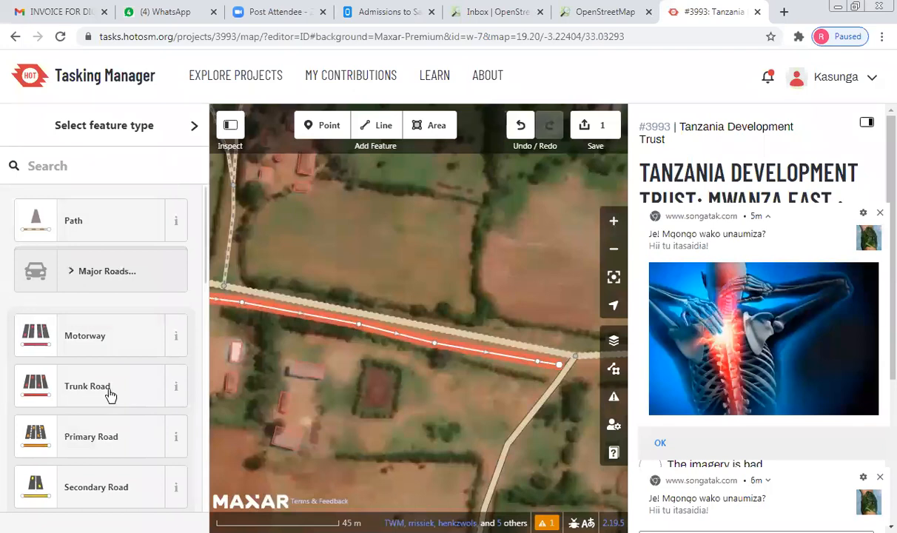
click(115, 323)
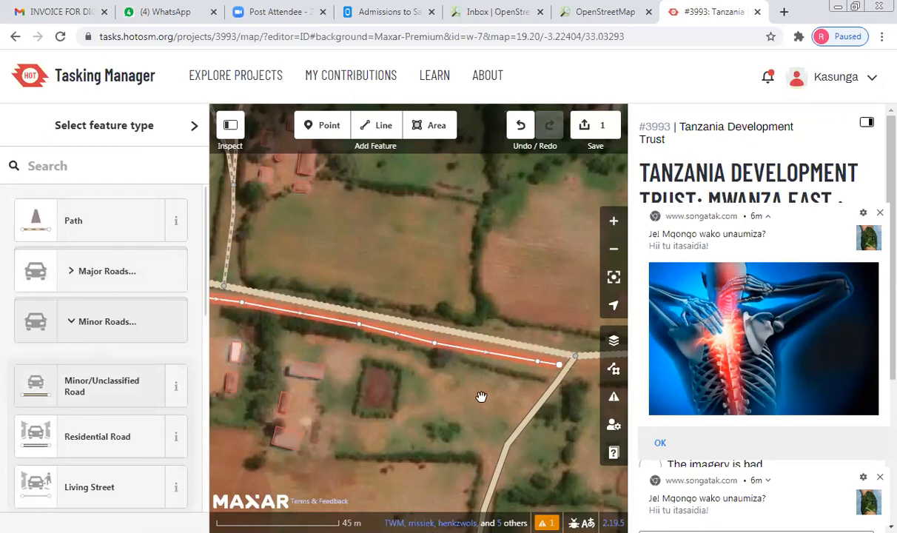
click(101, 386)
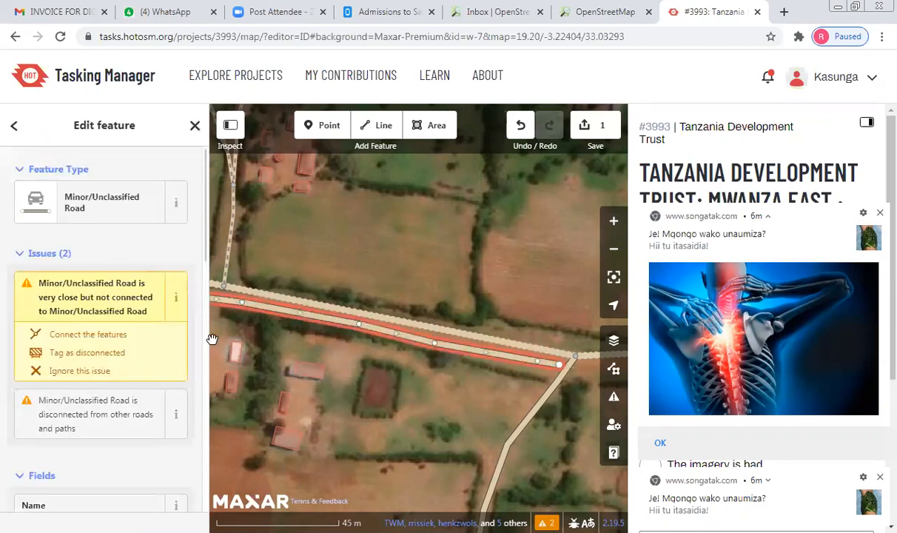
scroll(251, 392, down, 2)
drag(251, 392, 403, 414)
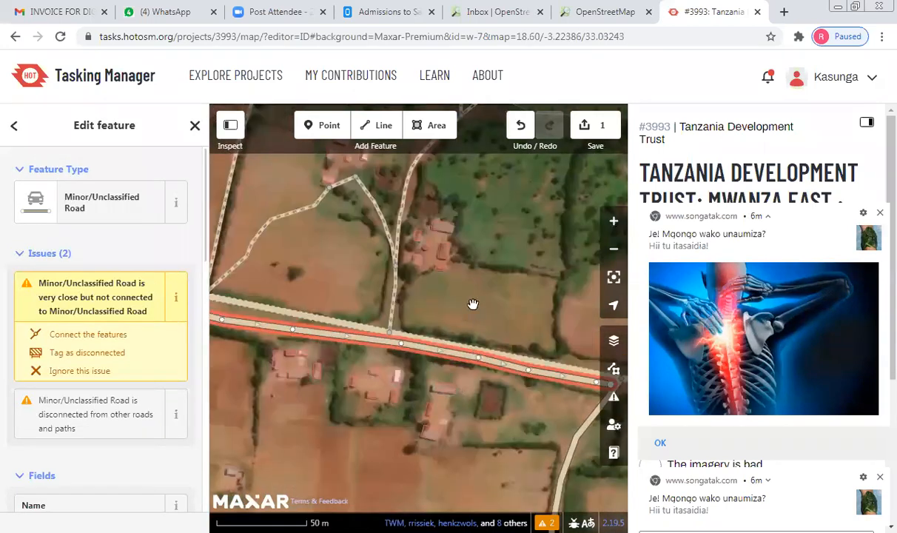
drag(553, 273, 478, 278)
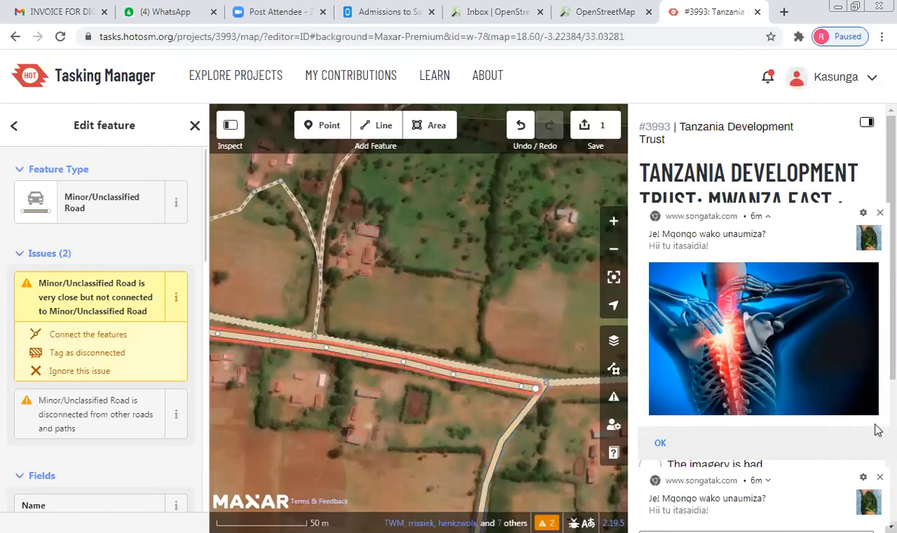
click(194, 126)
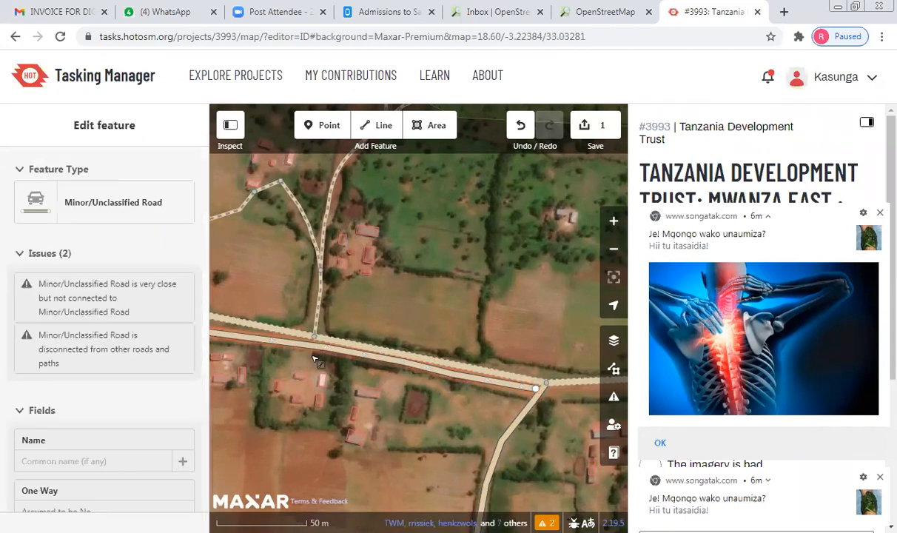
Step: Review the new road's connection issues and fields, and undo its Minor/Unclassified Road tag
click(313, 353)
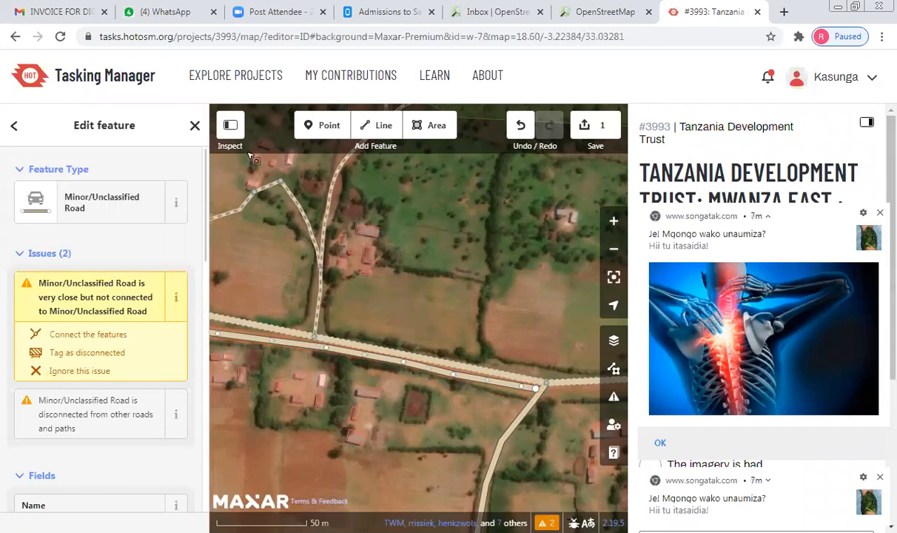
click(193, 127)
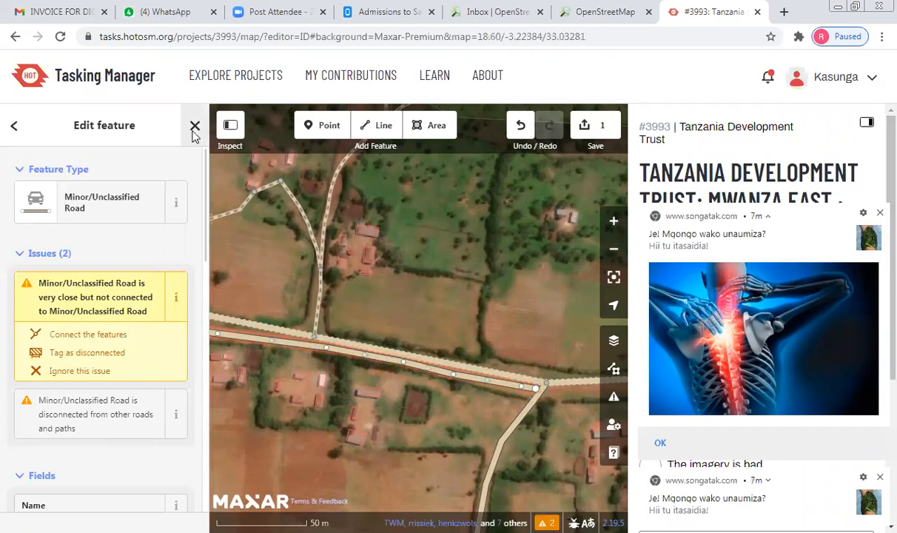
click(356, 358)
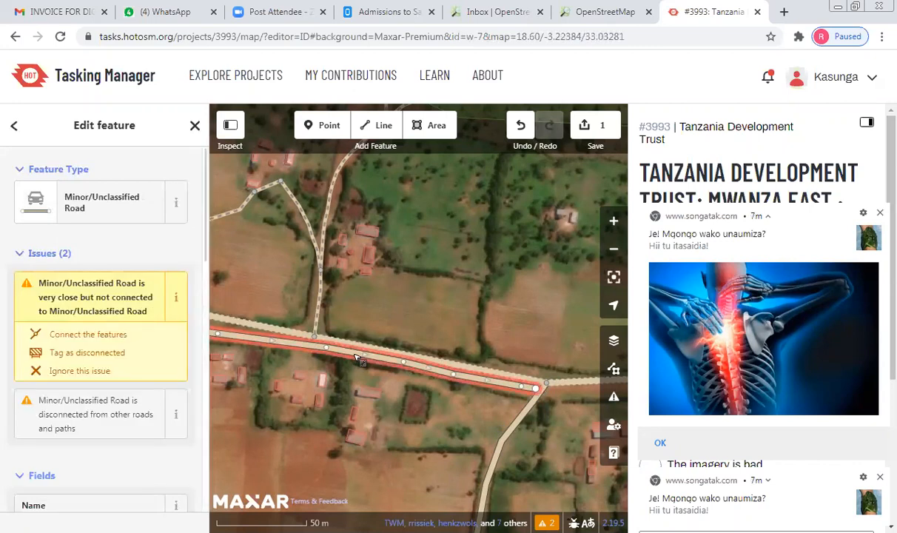
key(Delete)
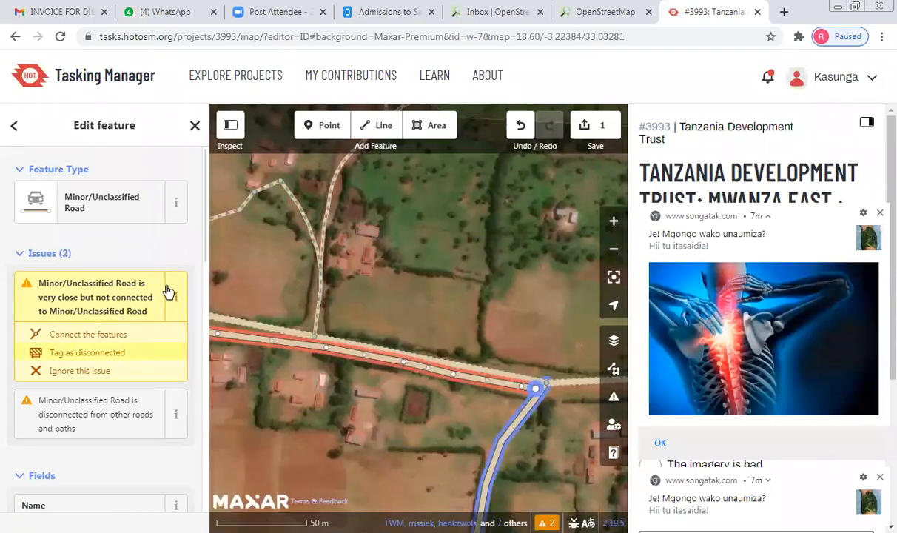
scroll(202, 315, down, 4)
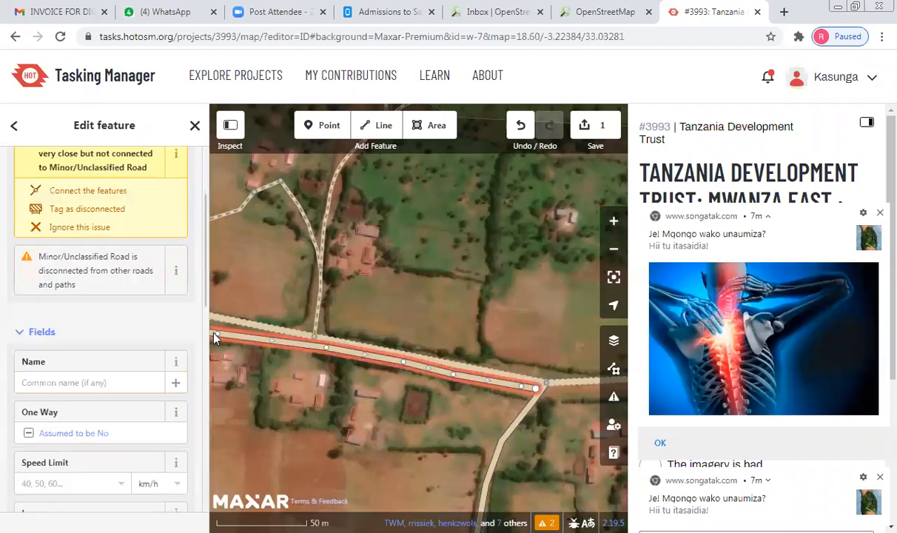
scroll(191, 375, down, 6)
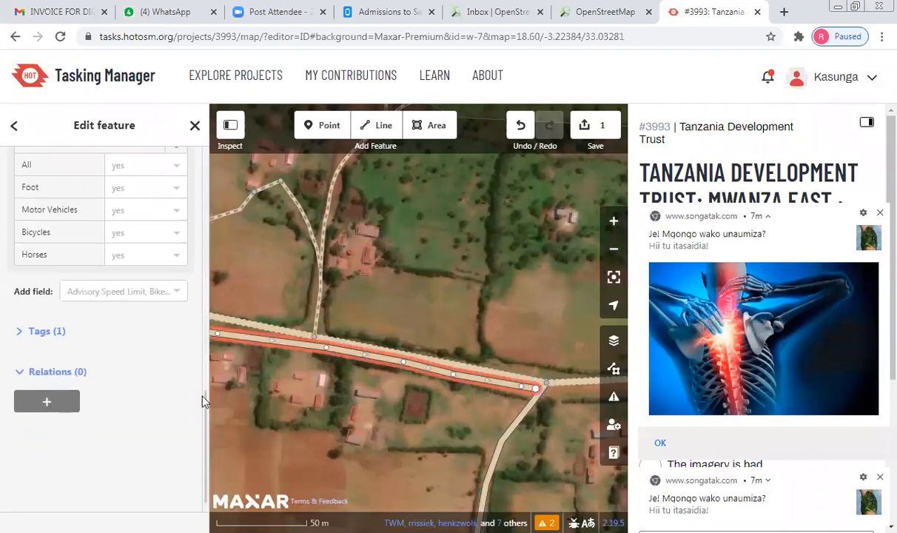
scroll(198, 305, up, 4)
scroll(199, 305, up, 5)
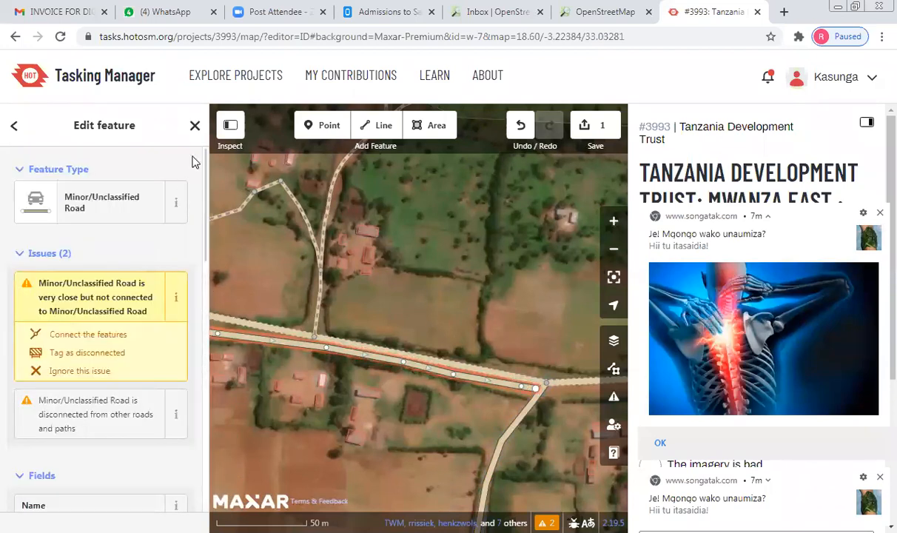
click(176, 303)
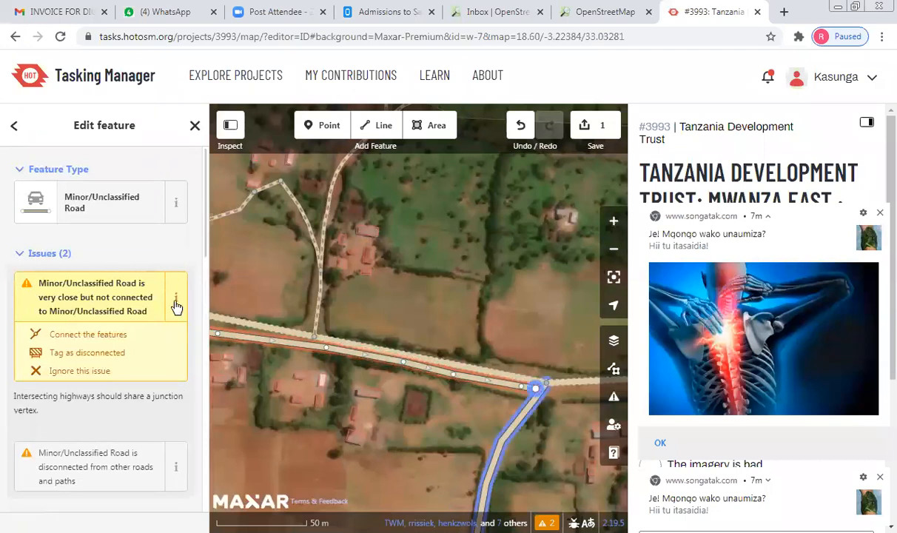
click(194, 127)
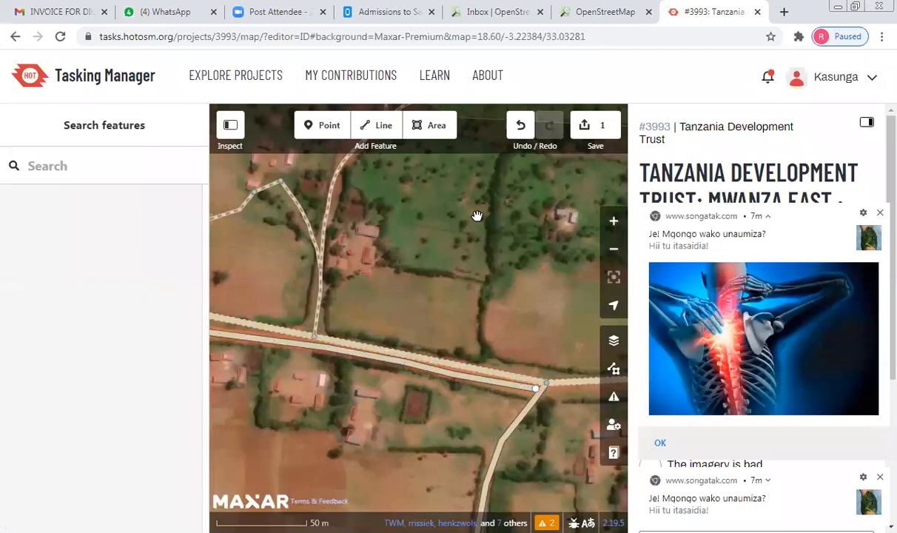
click(520, 128)
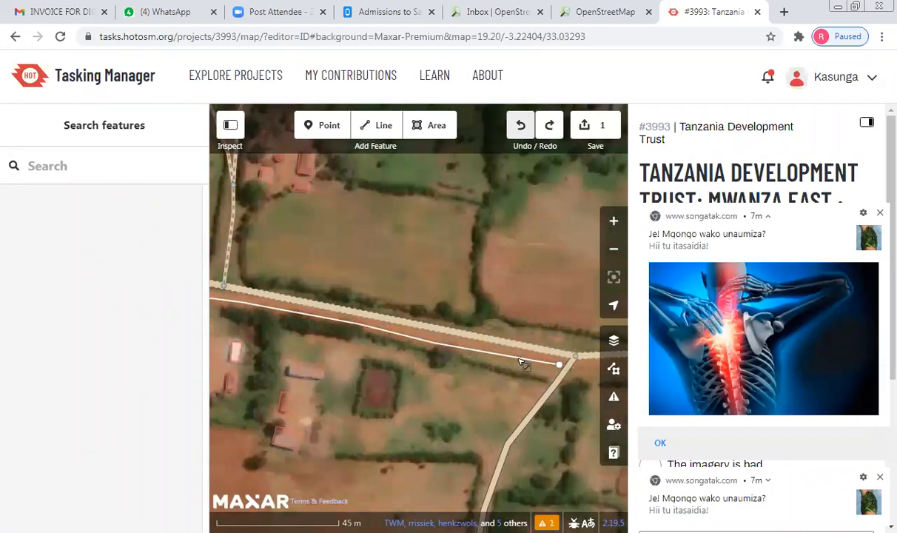
click(523, 363)
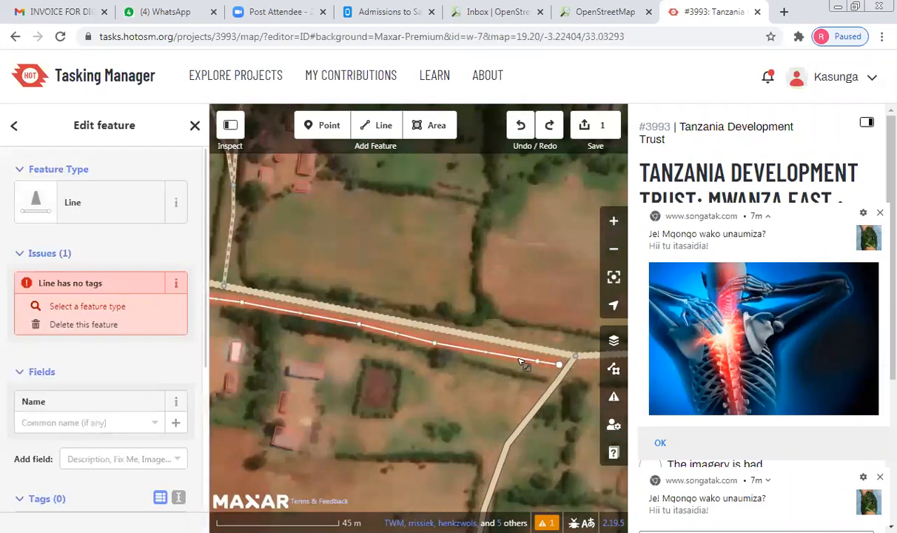
key(Delete)
click(86, 327)
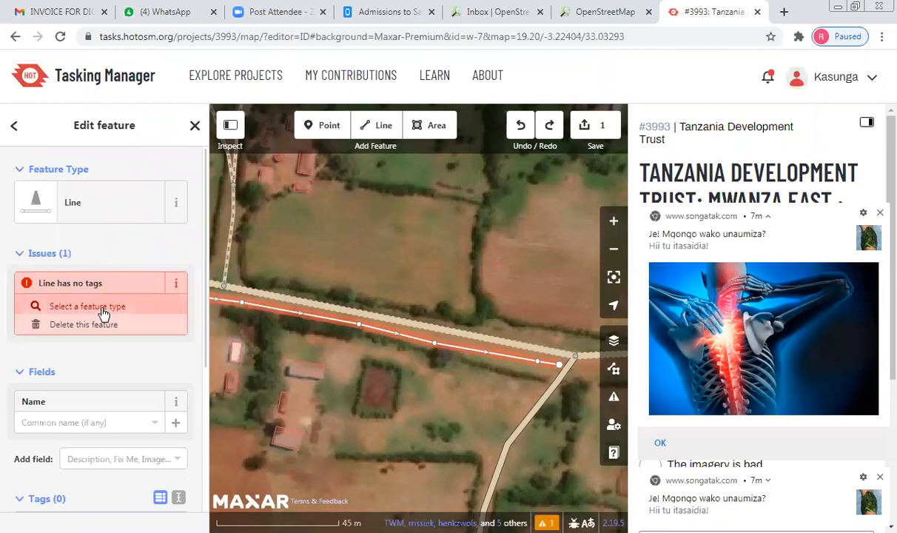
click(103, 315)
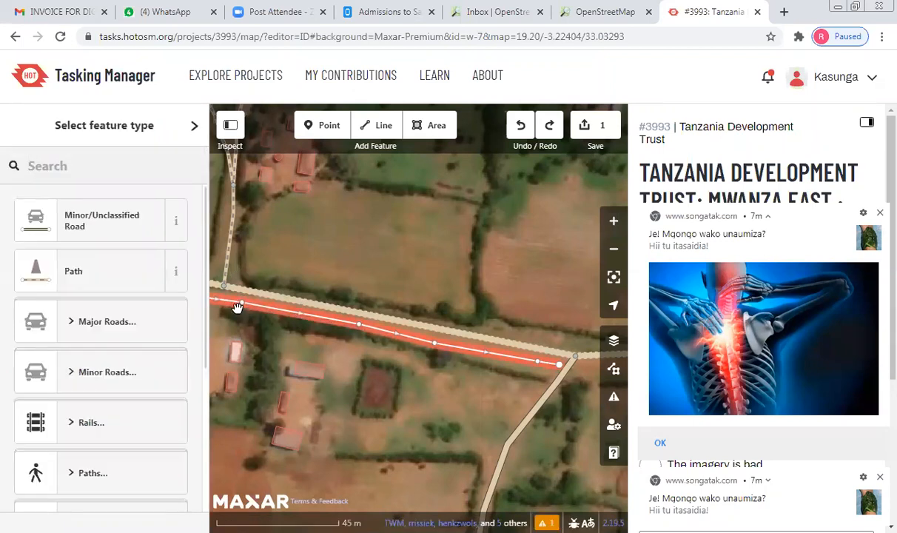
key(Escape)
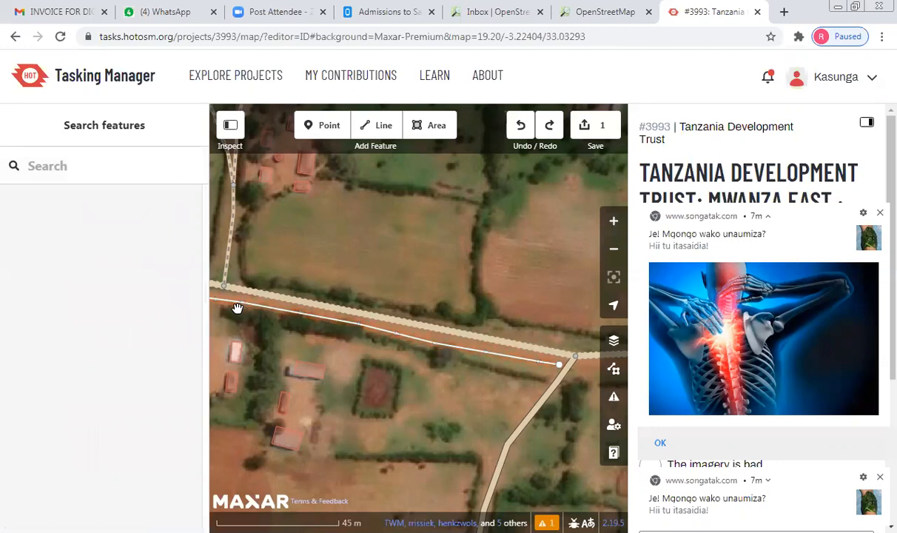
Step: Undo the drawing of the untagged line along the main road's southern side until it is completely removed
click(501, 359)
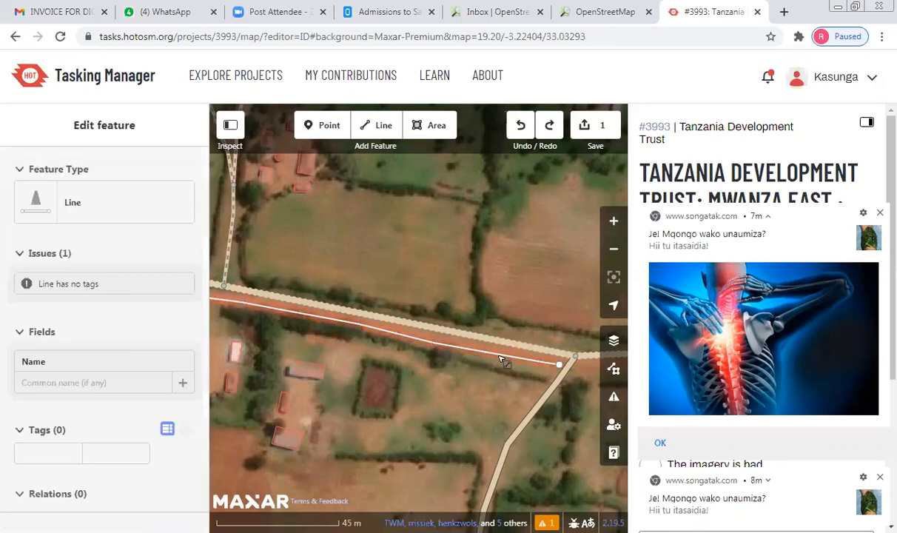
click(501, 360)
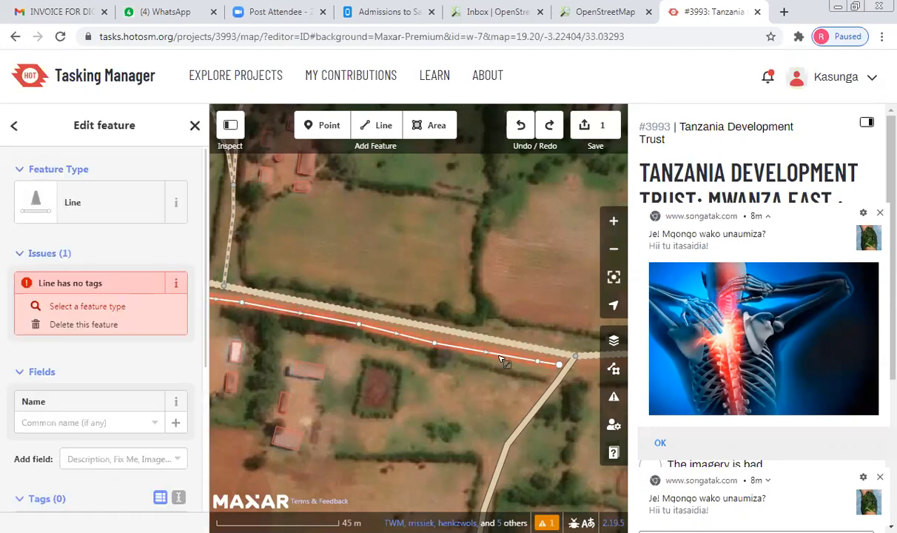
key(Escape)
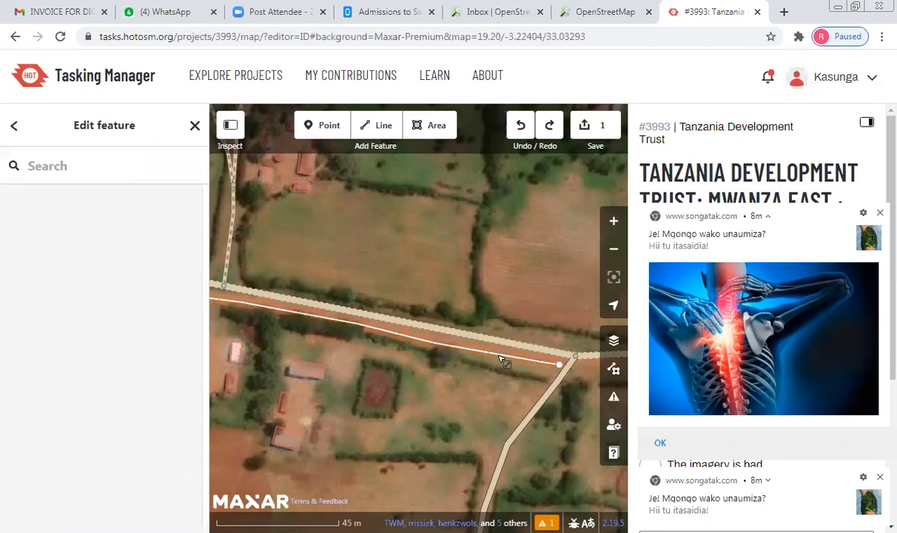
click(522, 128)
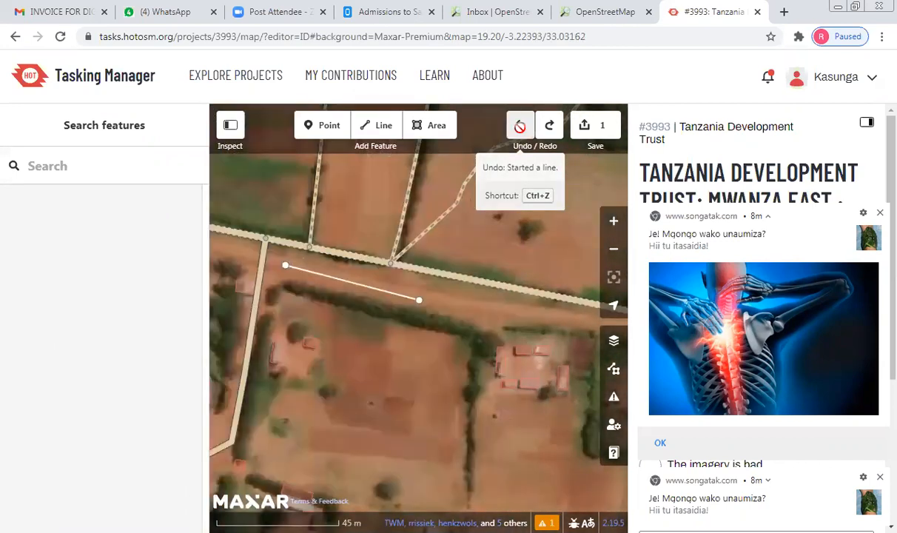
key(ctrl+z)
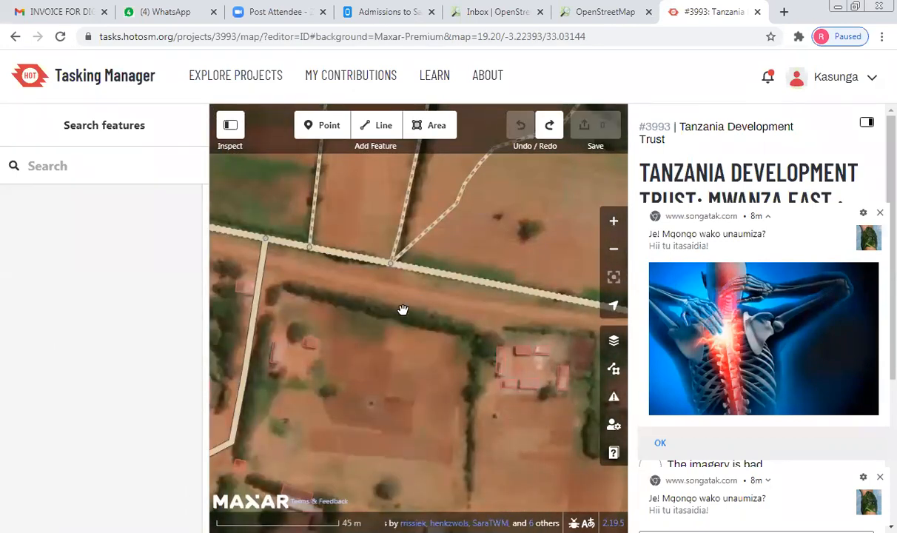
Step: Move the southernmost small building outline of the cluster east of the dashed path slightly south onto its roof in the imagery
scroll(402, 310, down, 1)
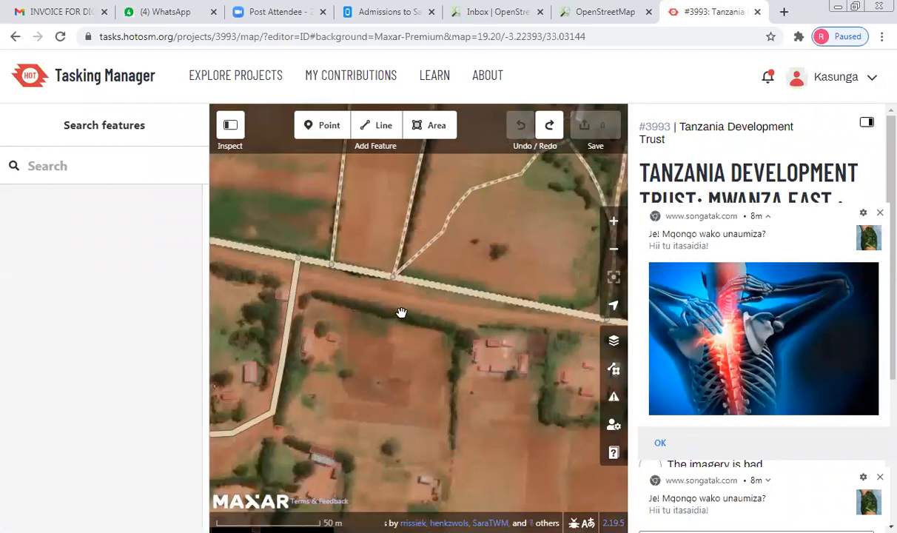
scroll(399, 313, down, 1)
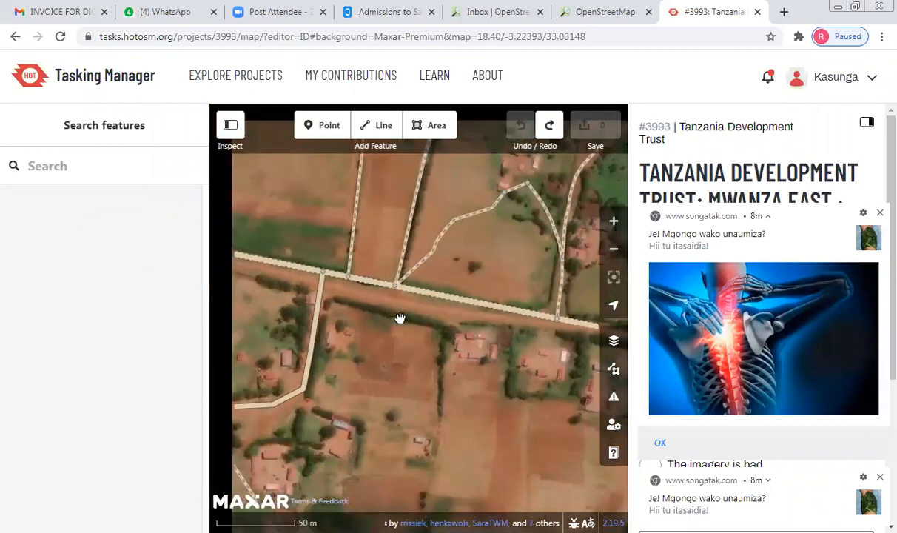
scroll(412, 341, down, 1)
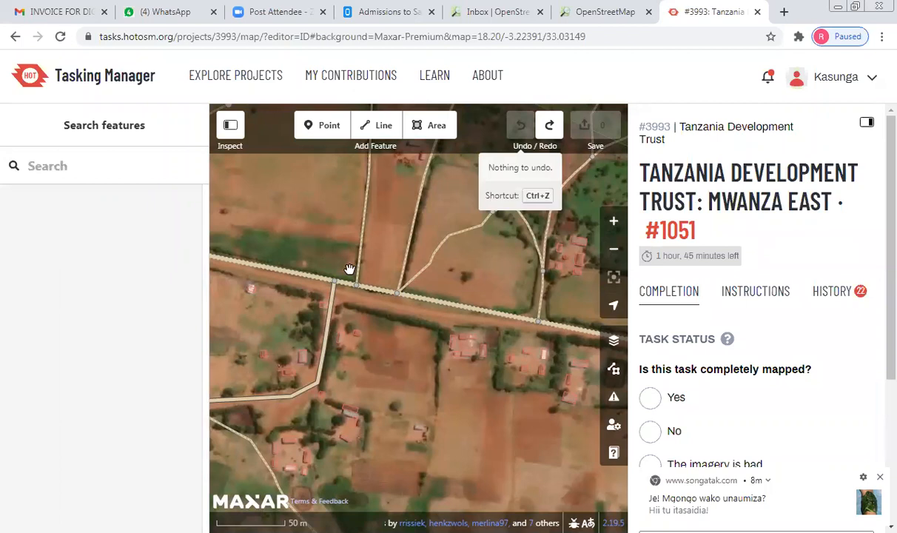
scroll(384, 288, down, 1)
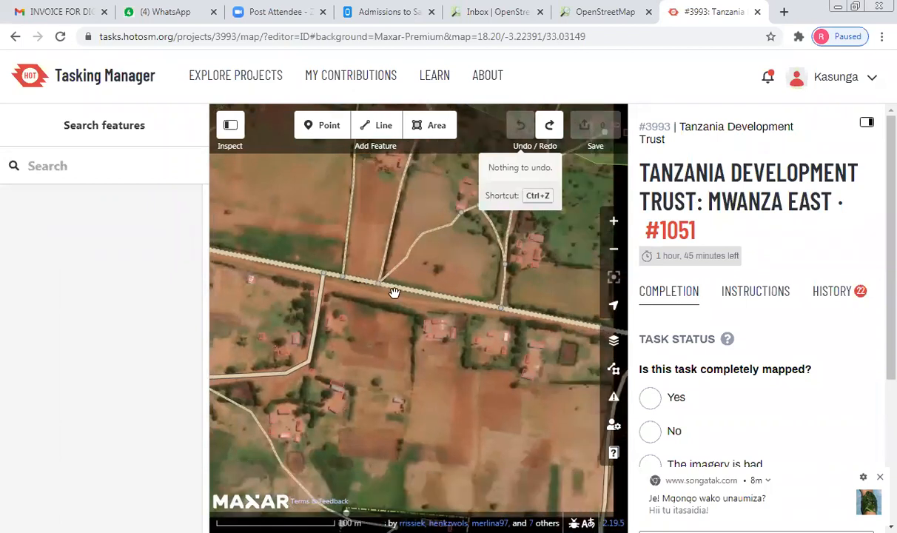
scroll(395, 293, down, 1)
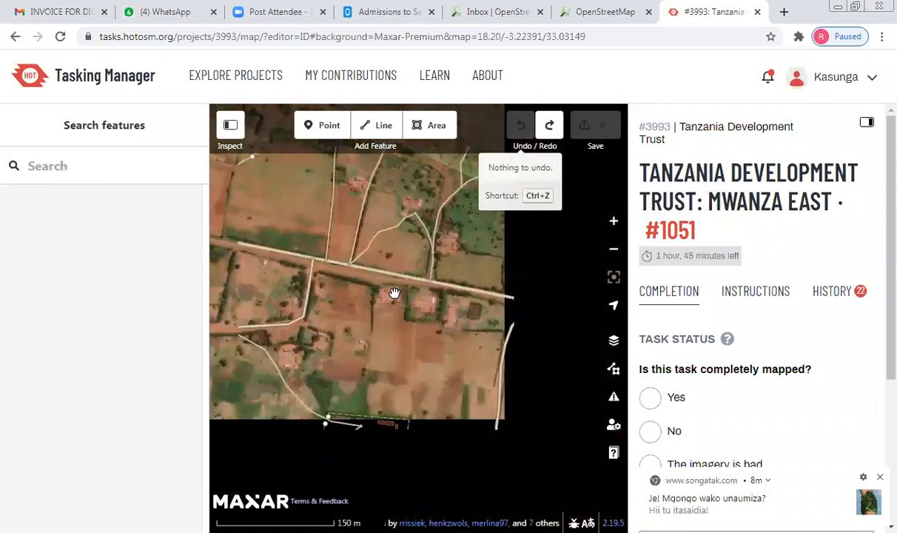
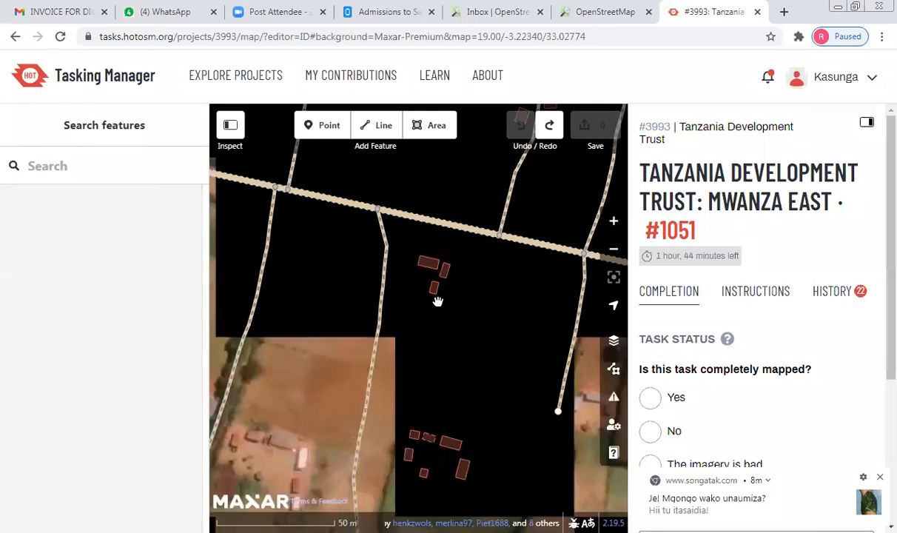
scroll(434, 298, up, 5)
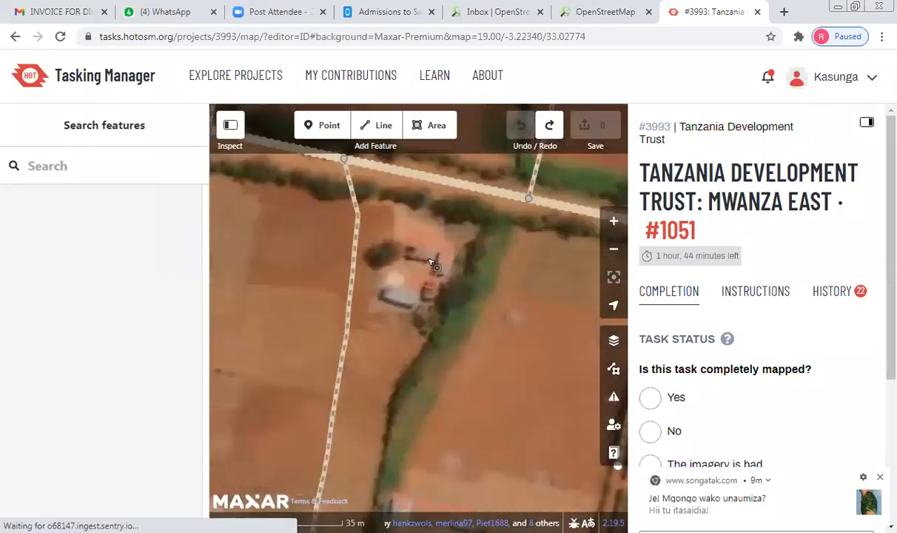
click(429, 261)
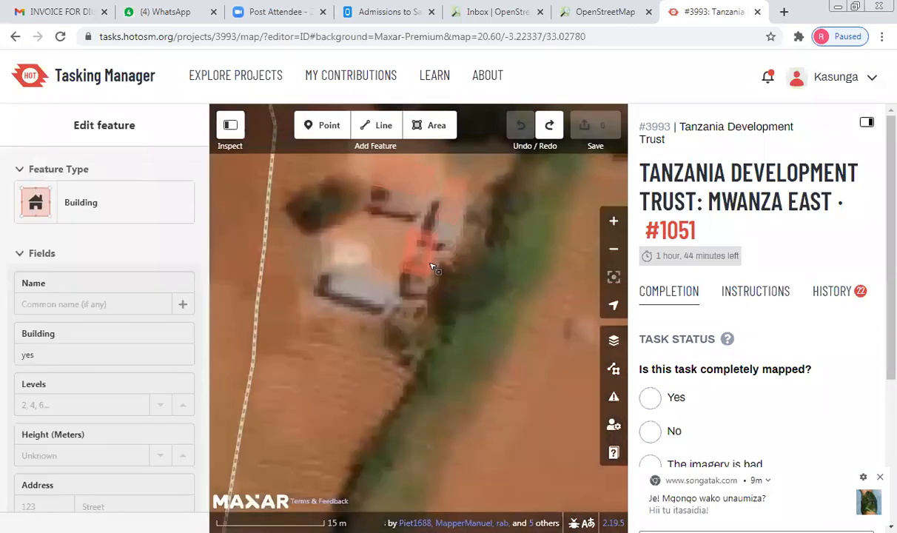
click(429, 259)
drag(429, 267, 432, 276)
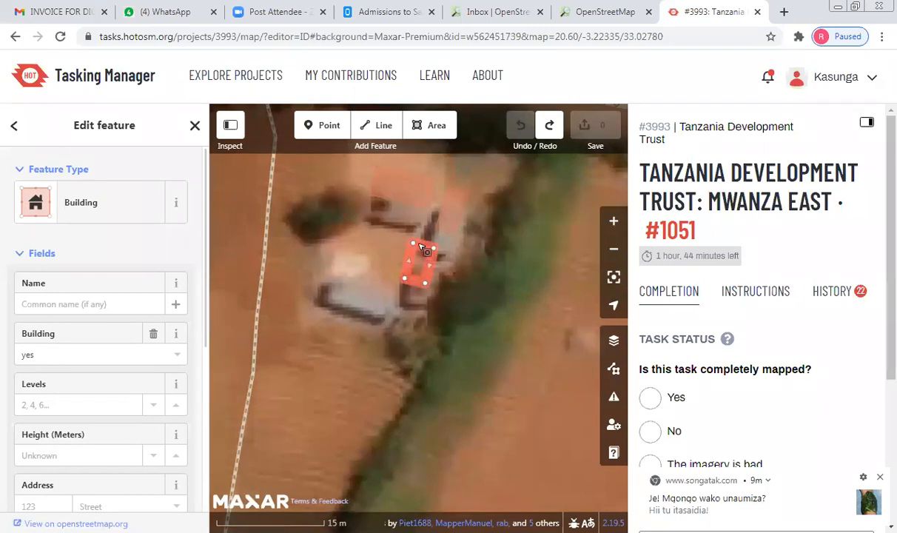
right_click(416, 260)
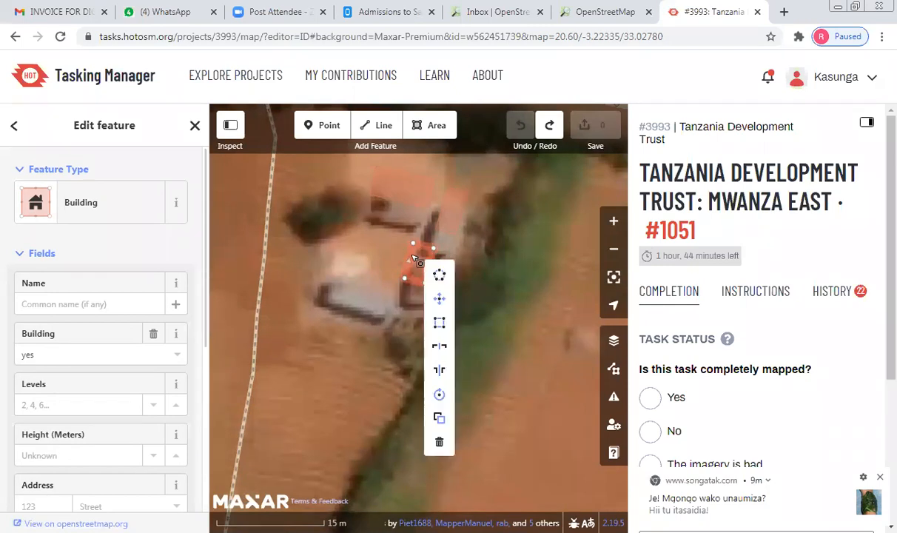
click(438, 301)
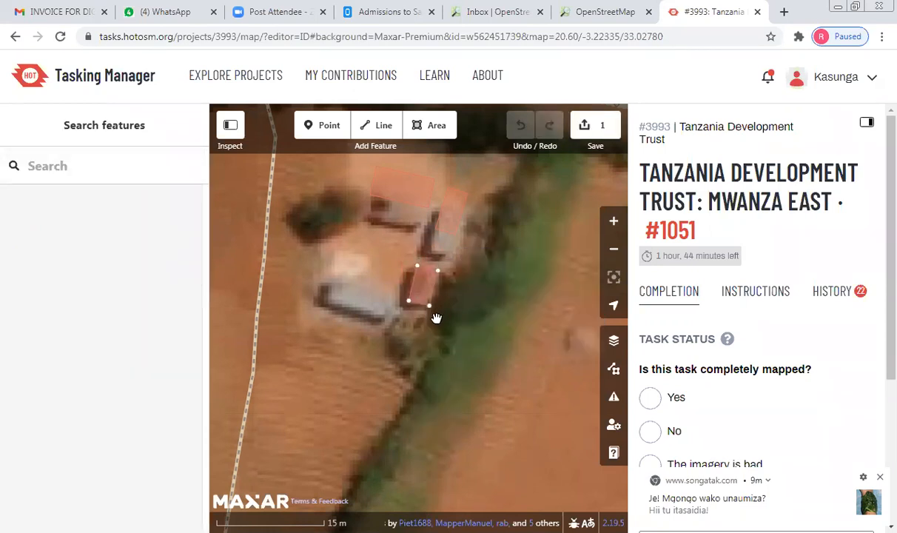
click(436, 318)
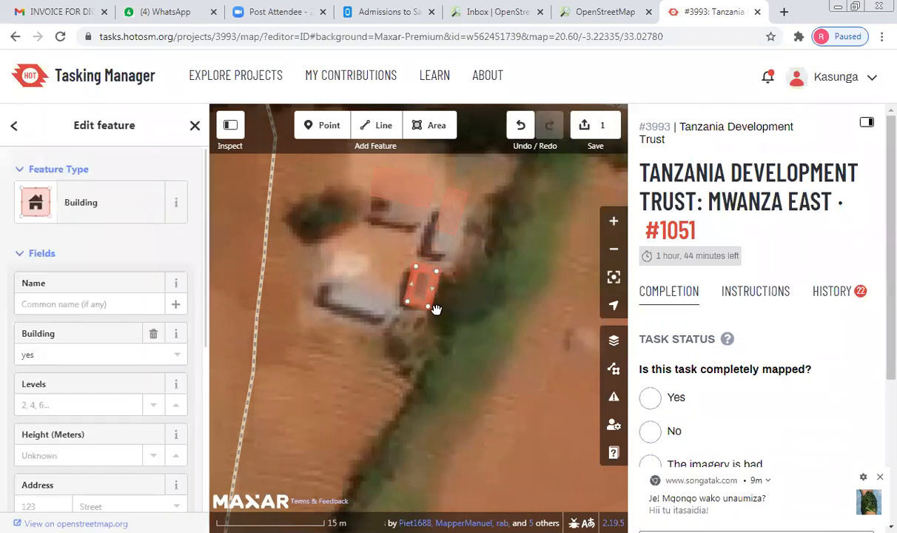
Step: Rotate the southernmost small building outline slightly counterclockwise to align it with its roof
right_click(434, 295)
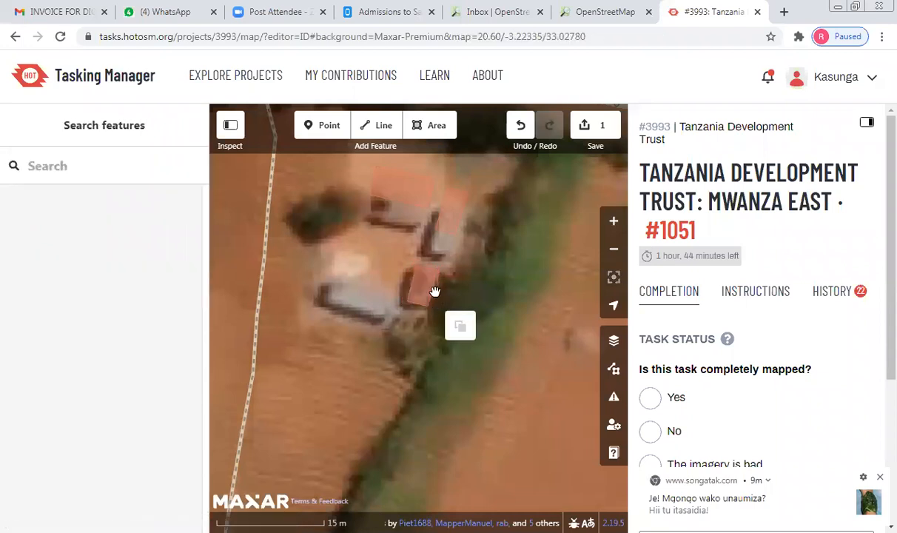
click(435, 292)
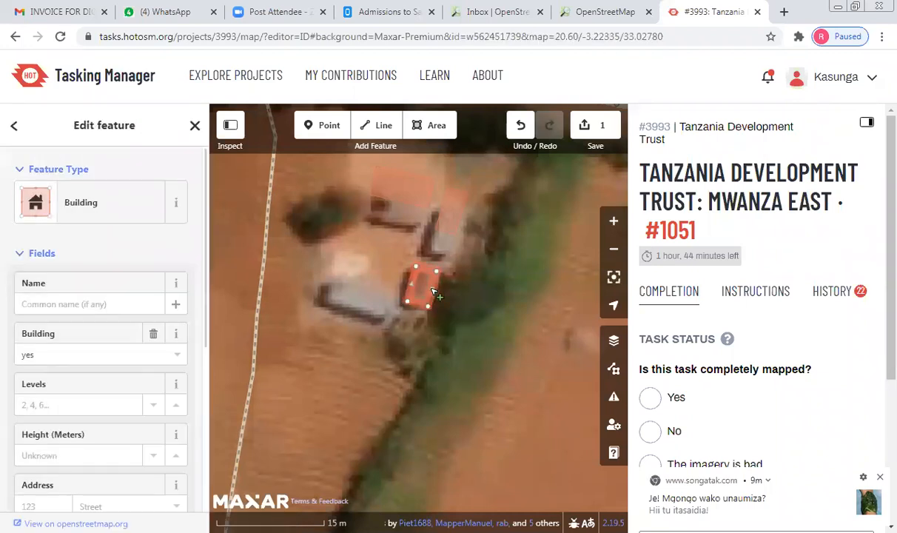
right_click(434, 292)
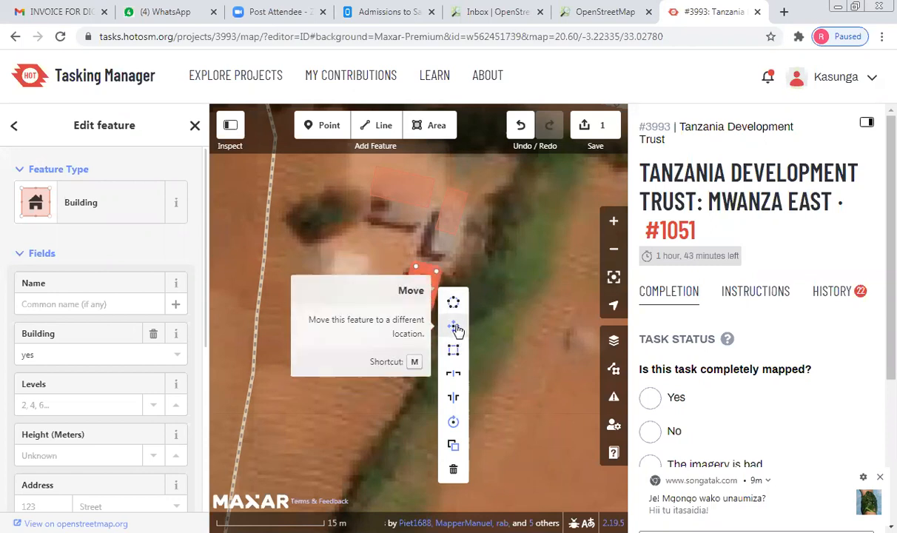
click(454, 422)
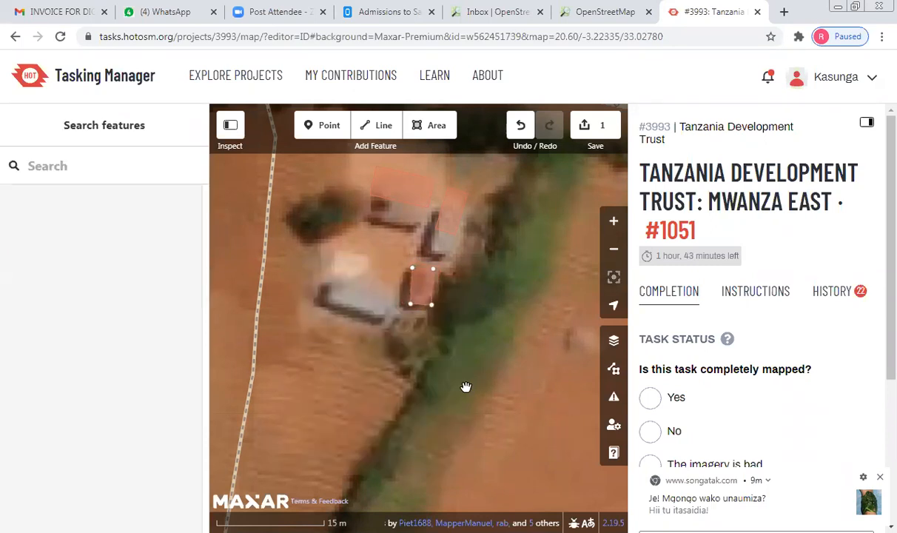
click(465, 387)
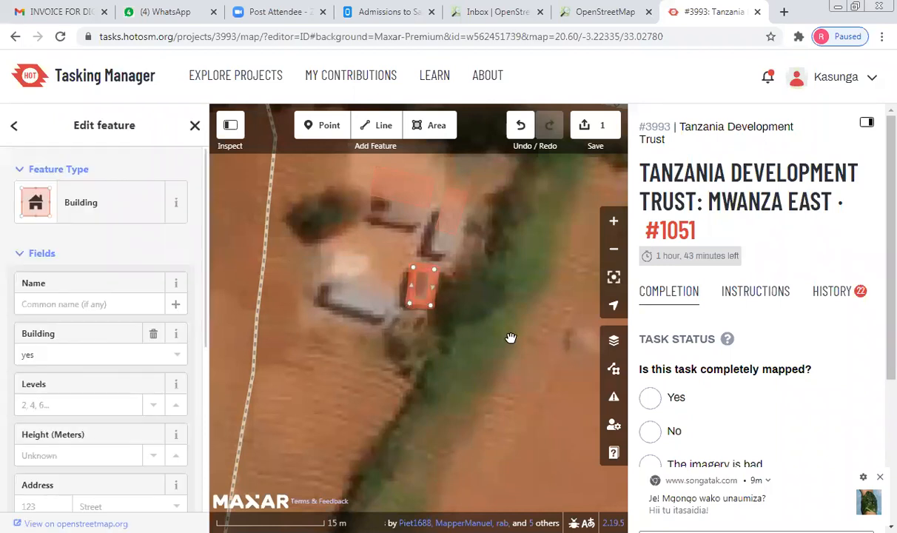
click(510, 340)
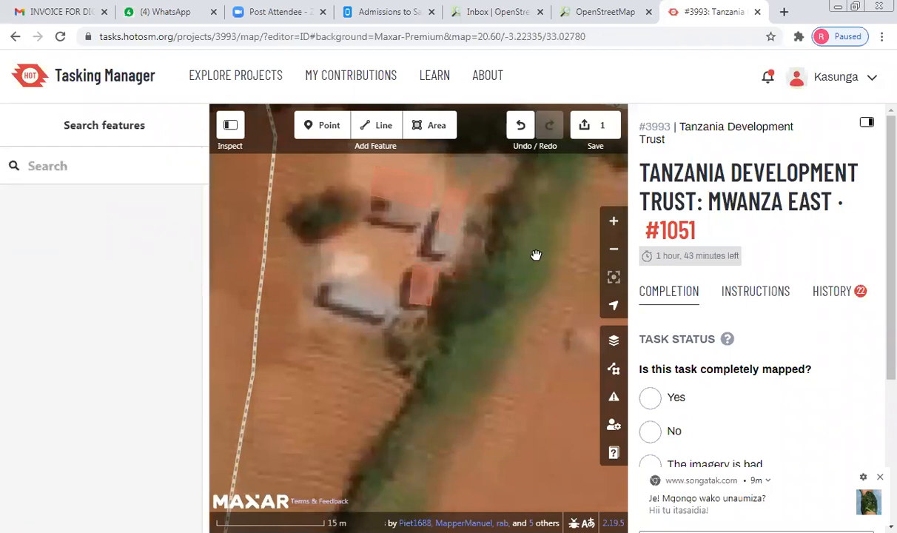
Step: Move the cluster's eastern building outline, just north of the adjusted one, slightly south onto its roof in the imagery
click(460, 212)
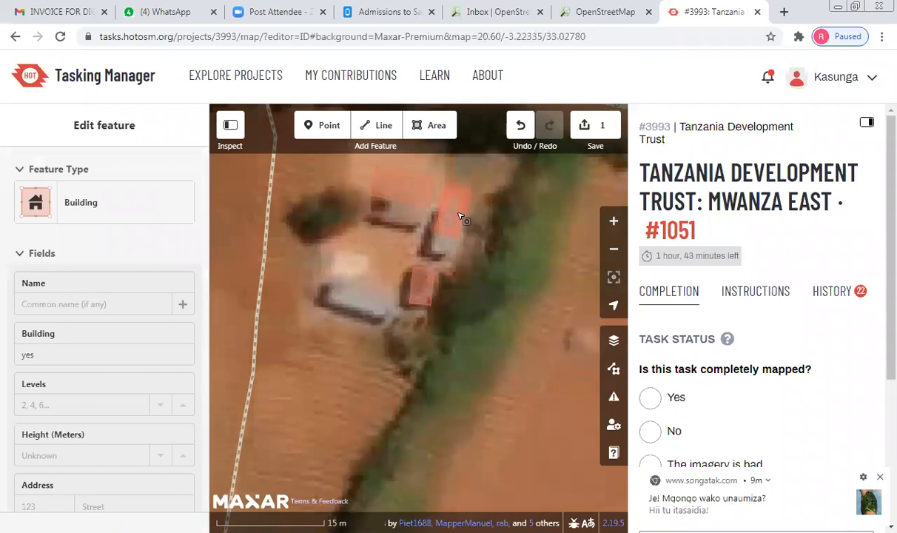
right_click(462, 219)
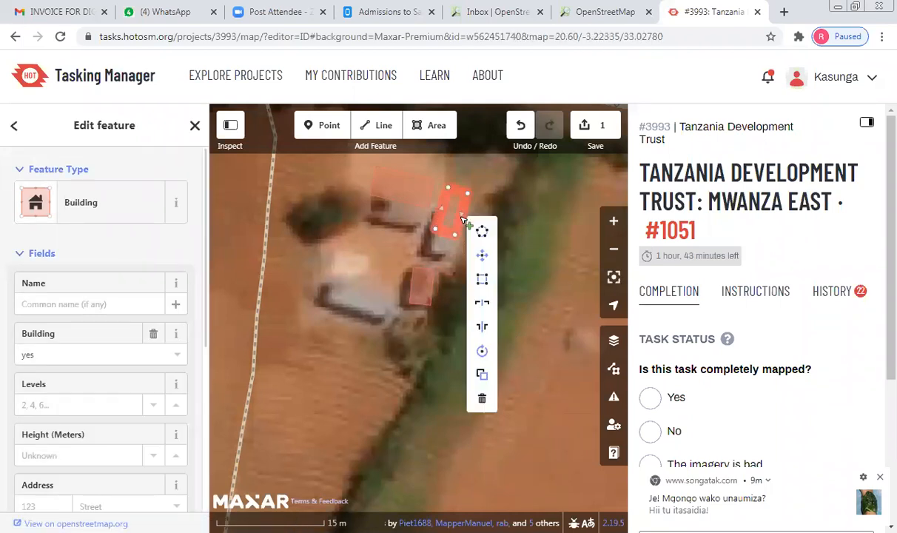
click(483, 257)
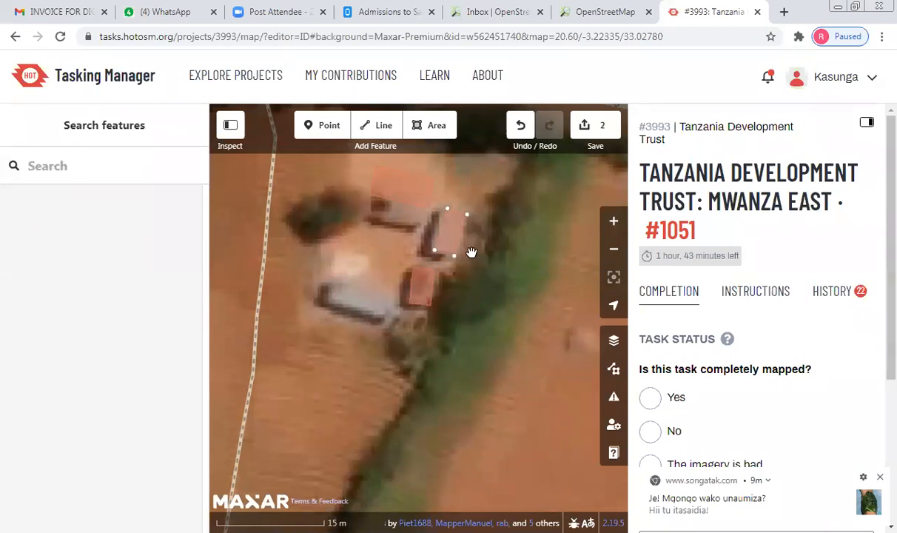
click(466, 238)
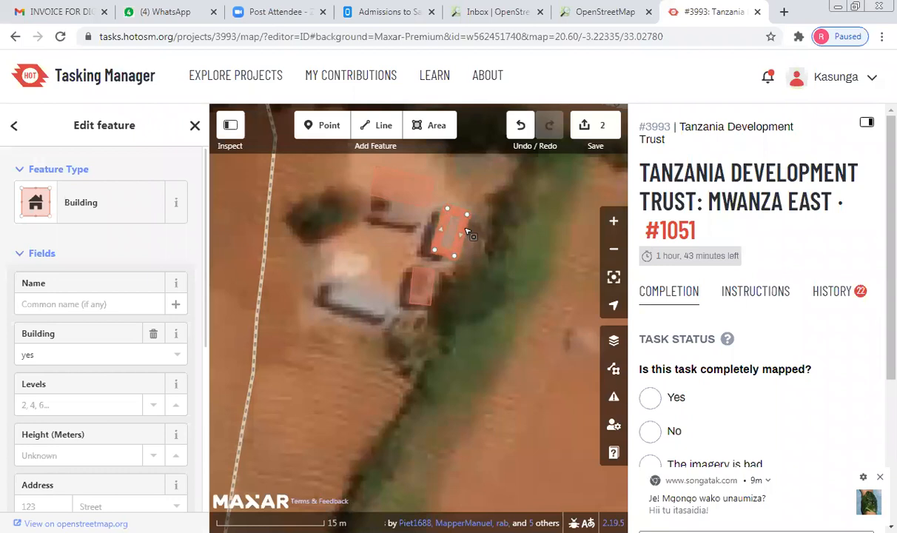
Step: Rotate the cluster's eastern building outline slightly counterclockwise to match its roof in the imagery
right_click(467, 236)
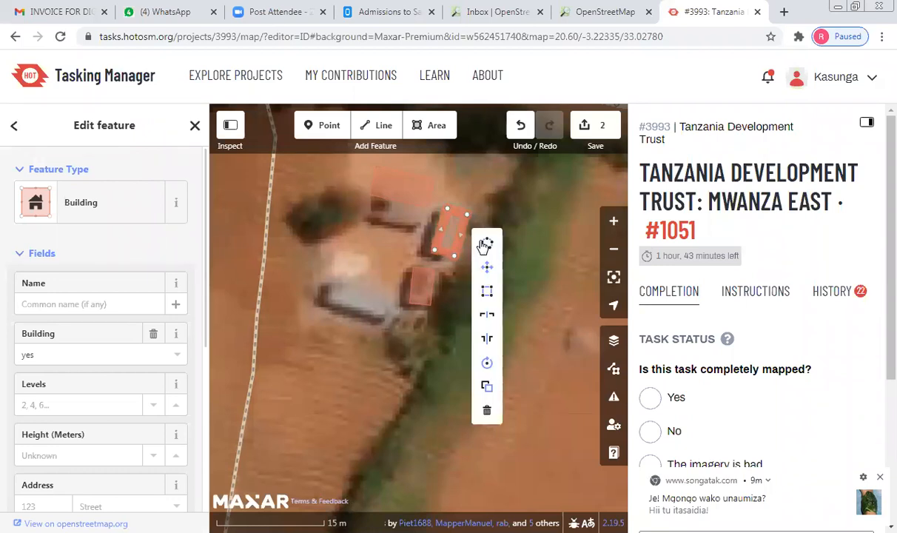
click(491, 364)
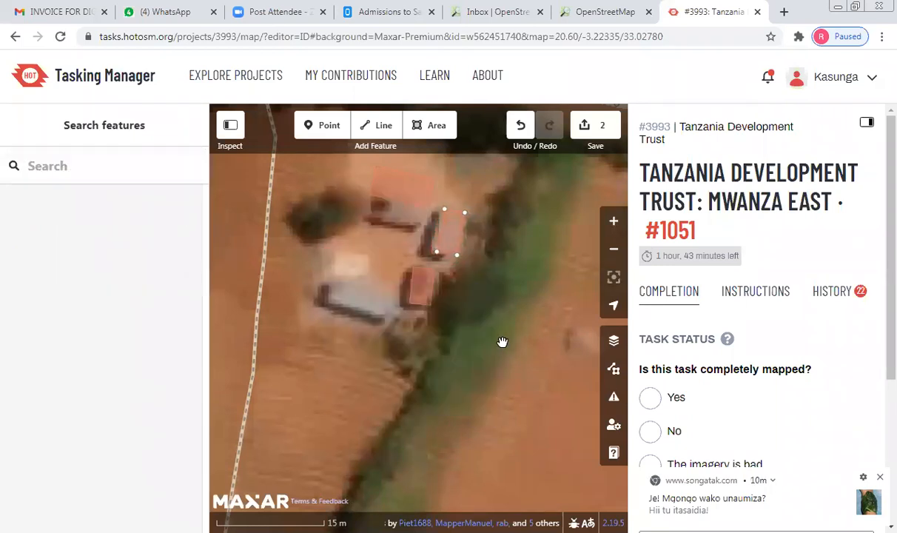
click(487, 259)
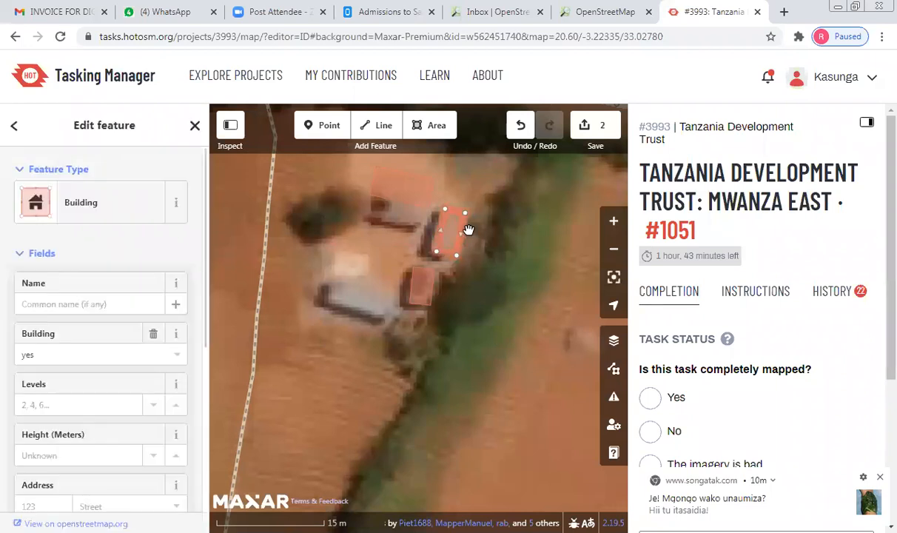
Step: Move the cluster's eastern building outline slightly west onto its roof and deselect it
right_click(466, 235)
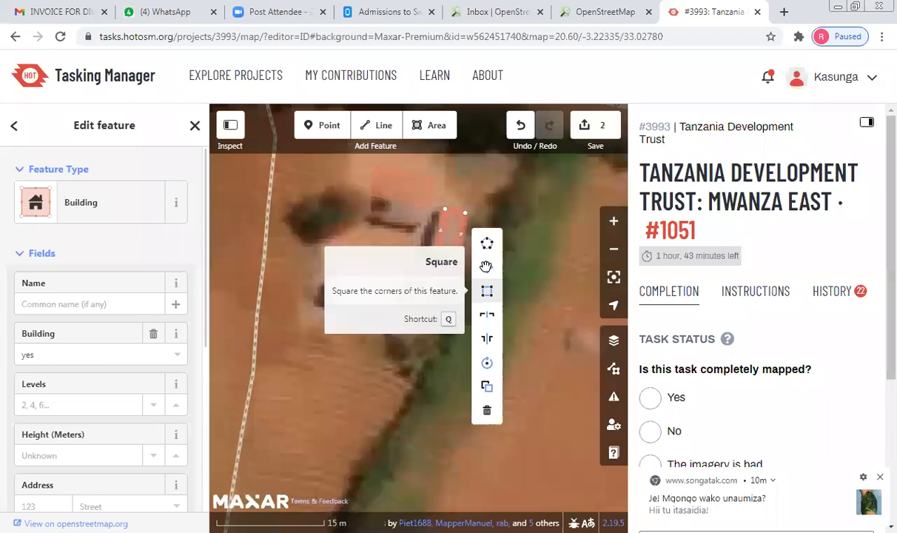
click(485, 267)
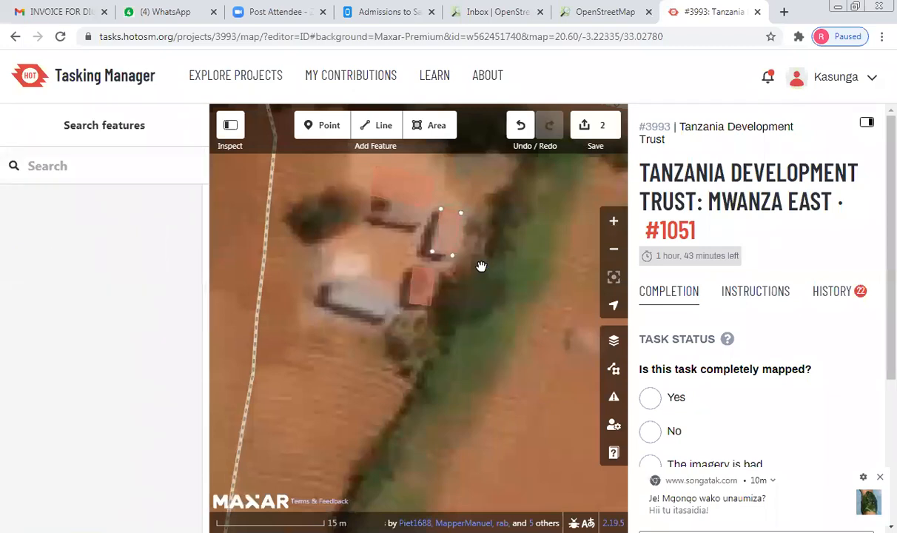
click(482, 266)
click(498, 305)
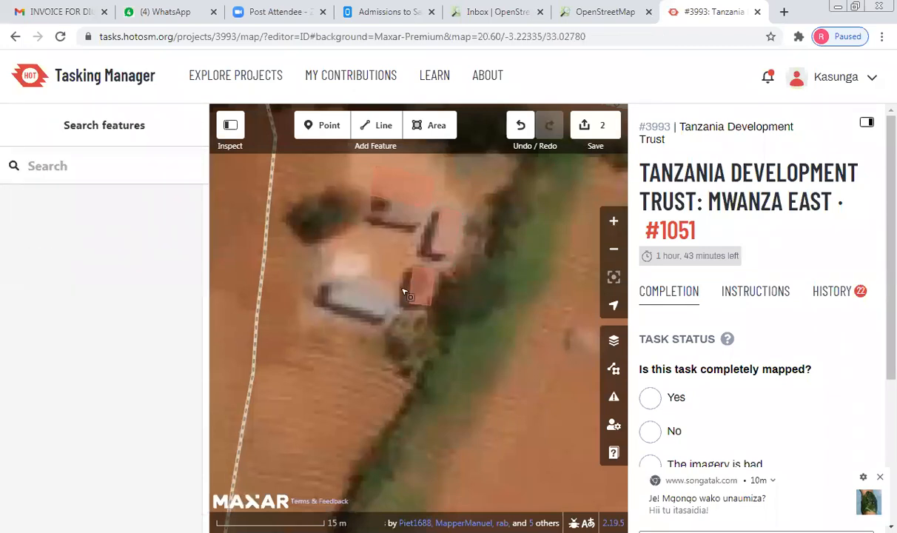
Step: Move the cluster's northernmost building outline south onto its roof in the imagery
click(414, 207)
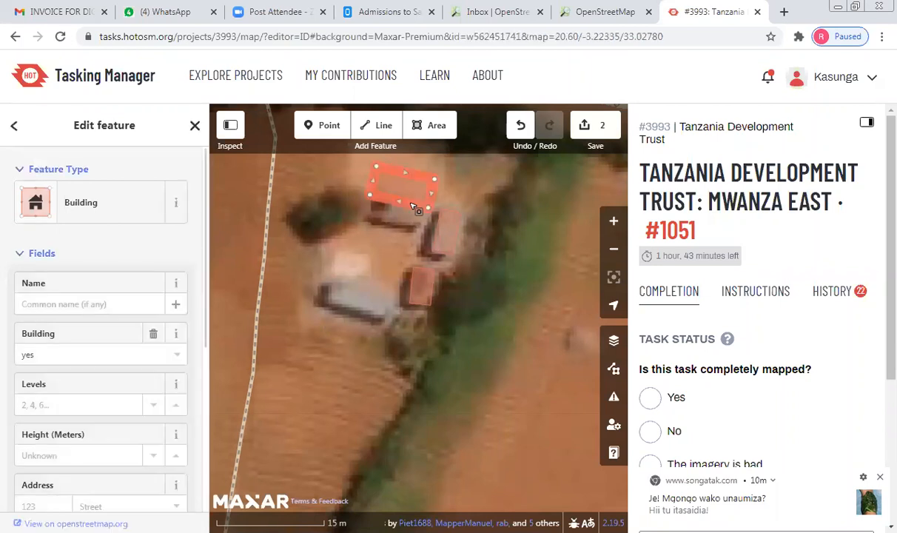
right_click(414, 208)
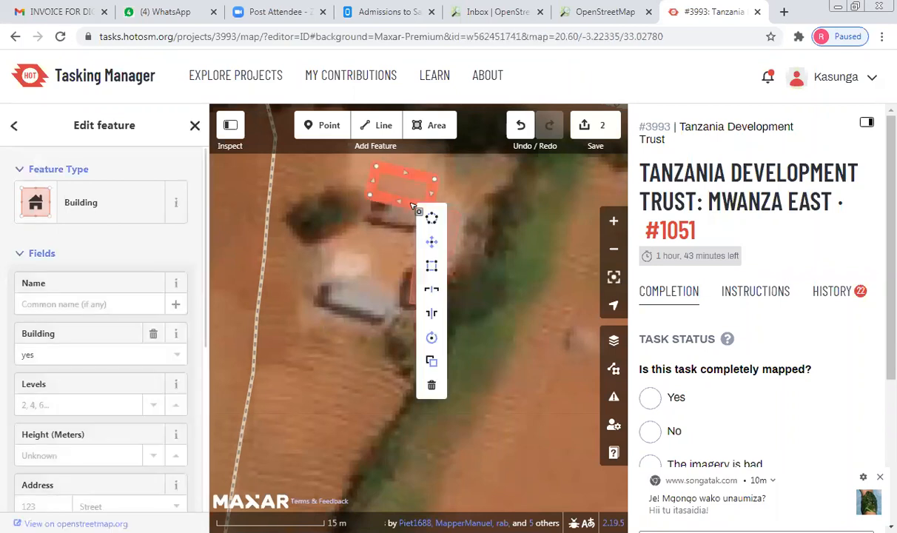
click(431, 241)
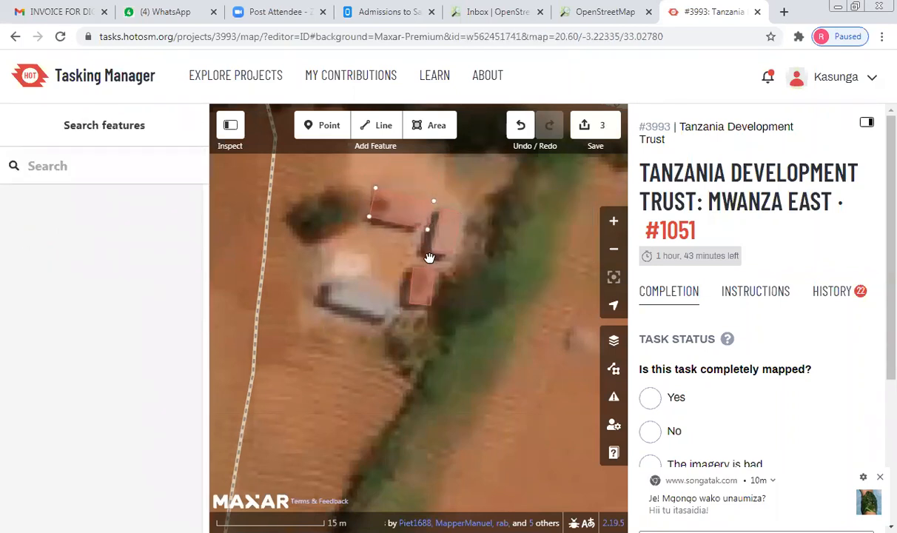
click(413, 215)
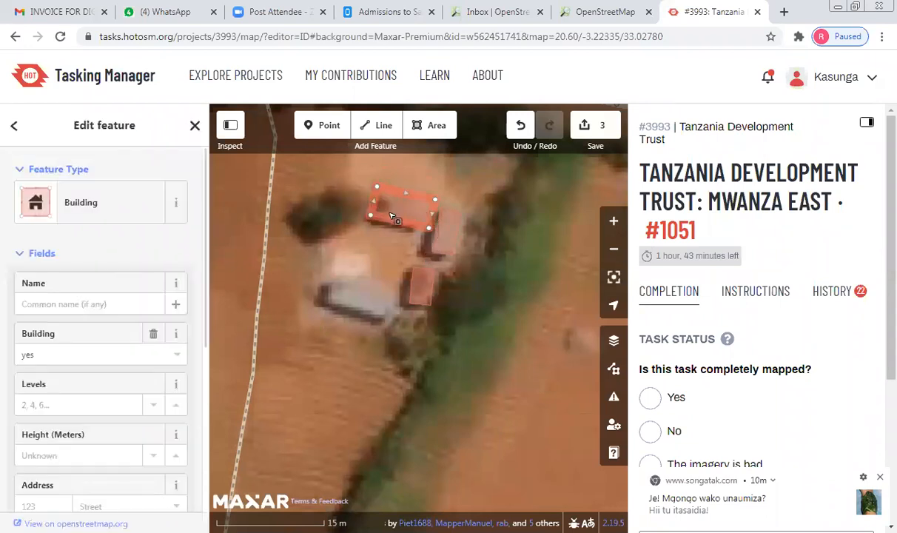
Step: Rotate the cluster's northernmost building outline slightly counterclockwise to align it with its roof
right_click(417, 221)
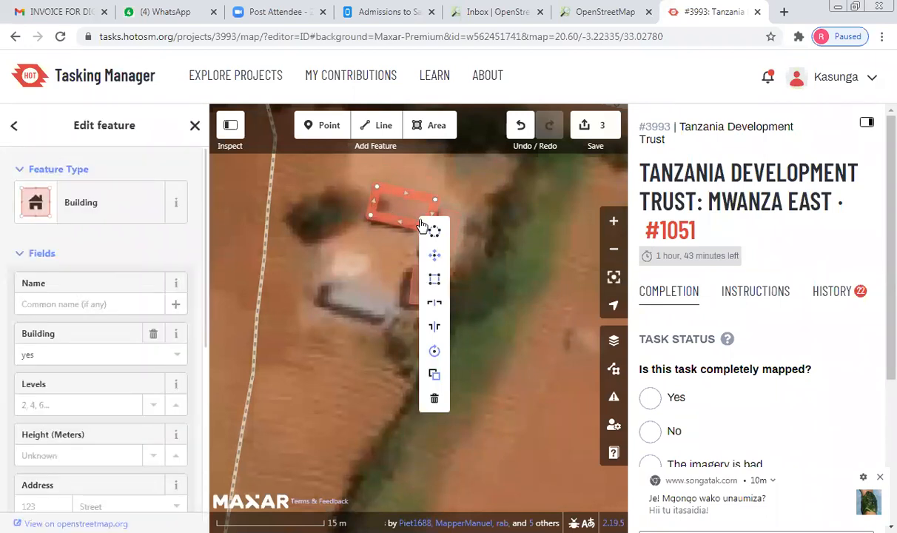
click(435, 353)
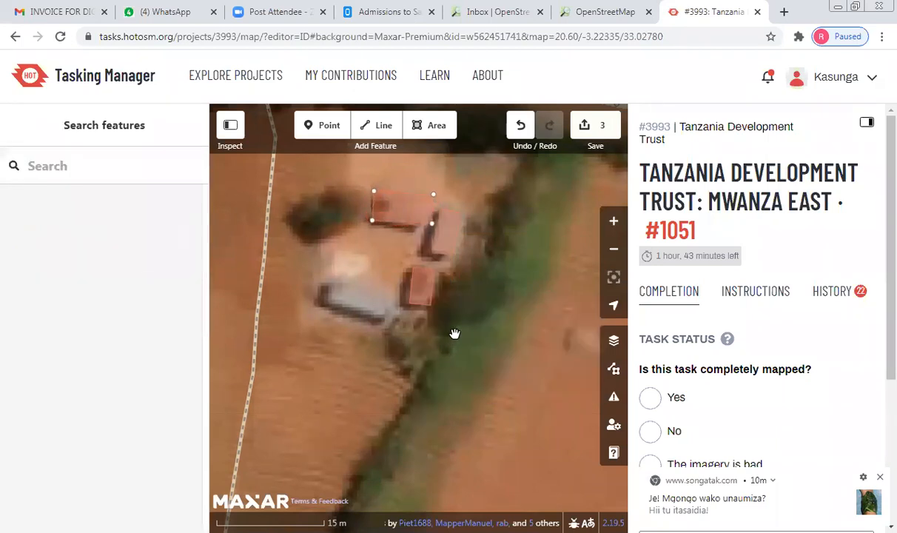
click(453, 336)
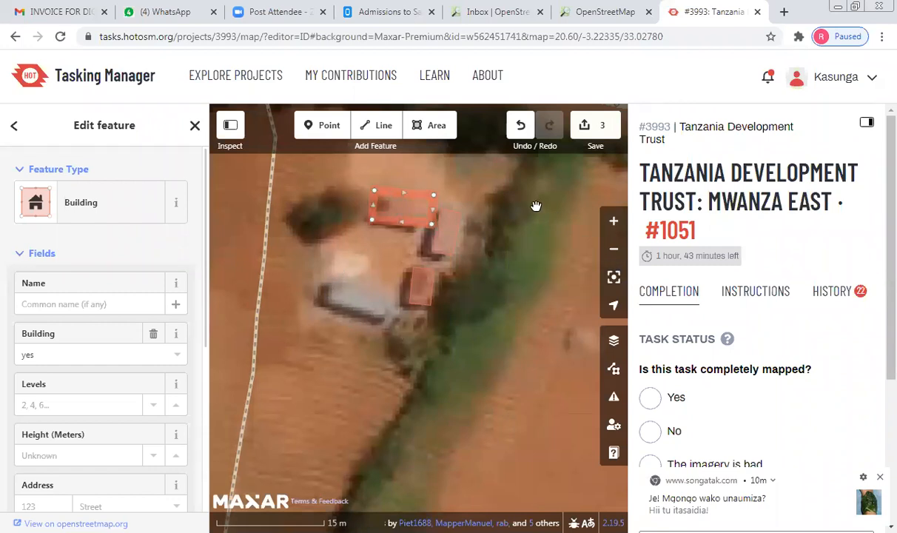
click(485, 309)
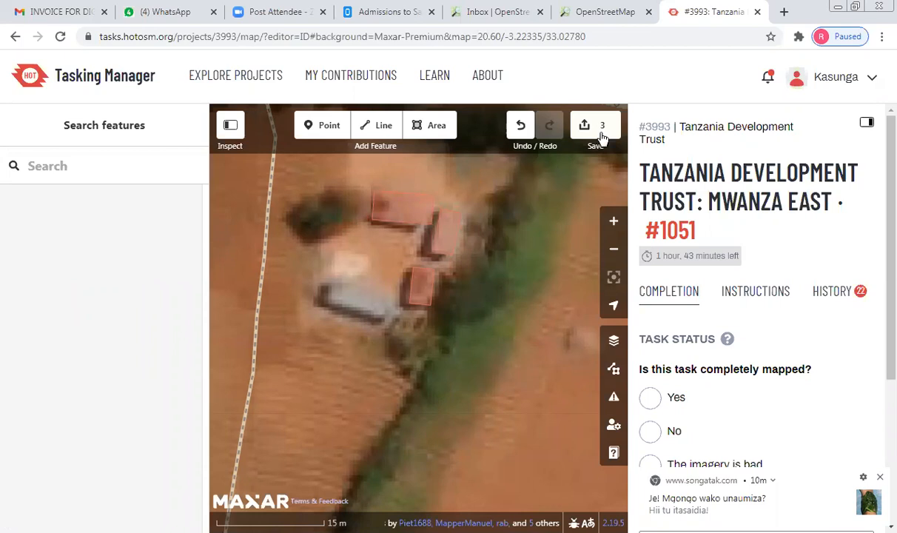
Step: Trace the unmapped long roof on the cluster's southwestern side as a four-cornered area
click(427, 128)
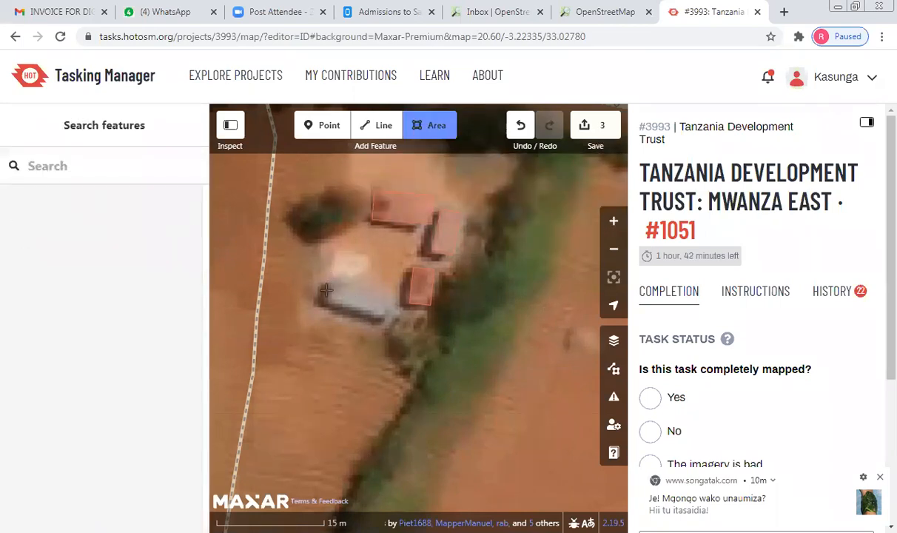
click(325, 290)
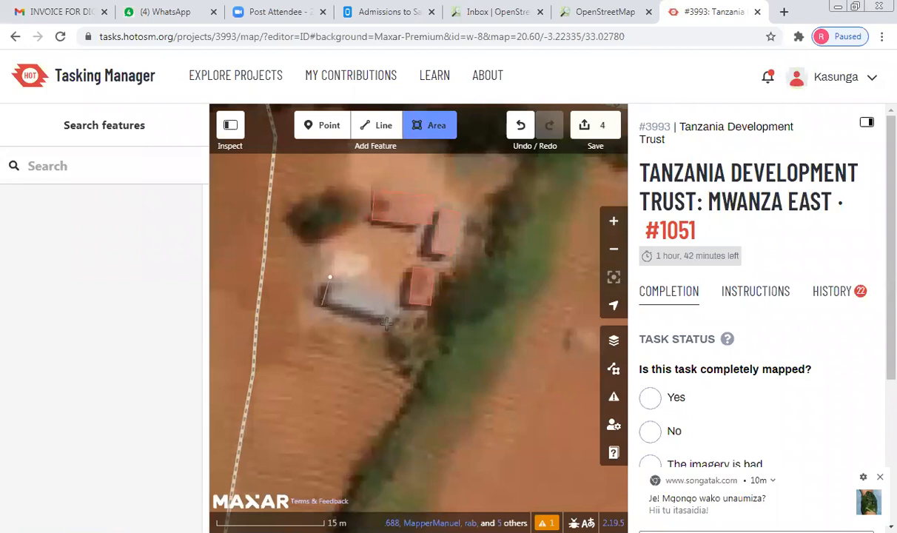
click(322, 305)
click(388, 319)
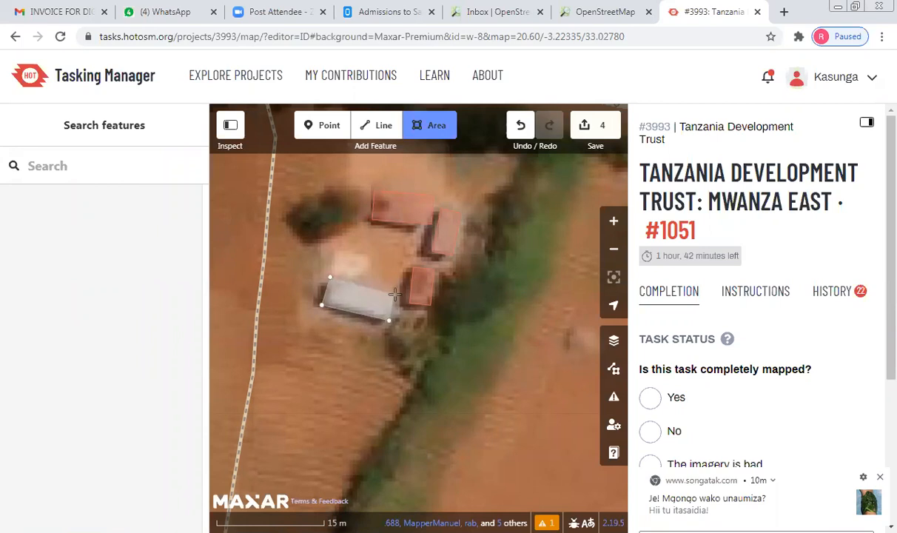
double_click(396, 297)
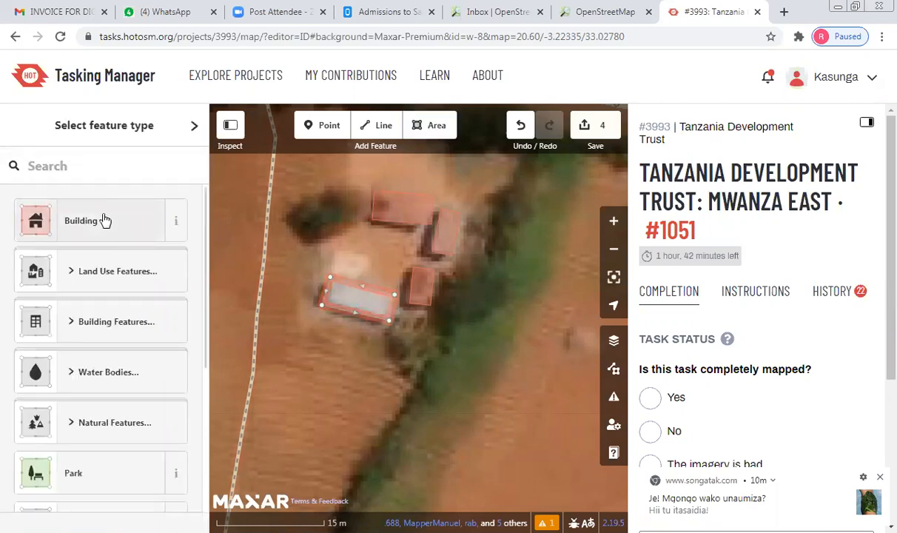
Step: Tag the new area on the cluster's southwestern side as Building and square its corners
click(104, 216)
key(q)
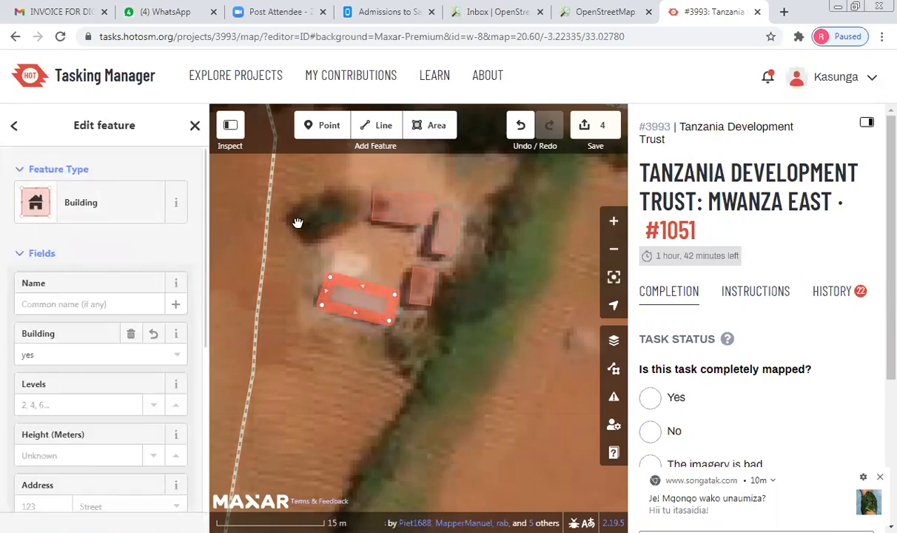
scroll(104, 352, down, 5)
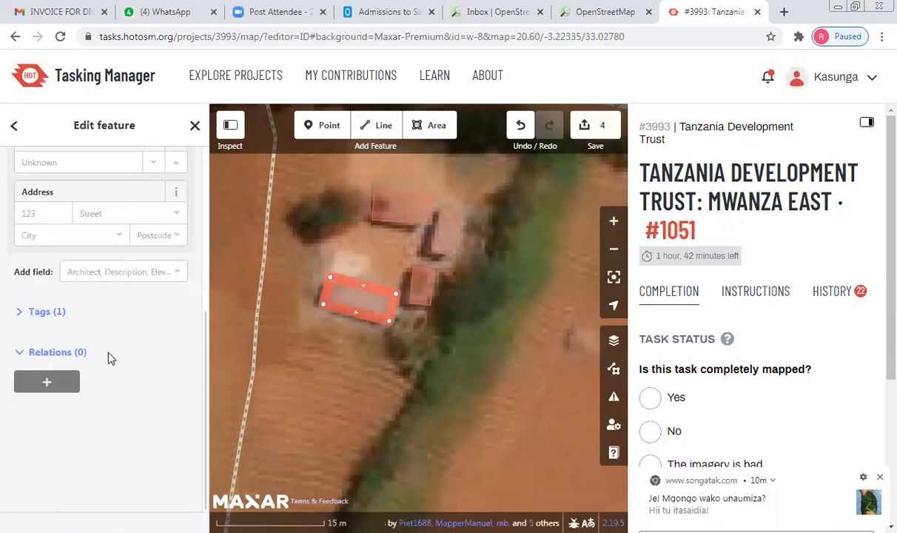
scroll(111, 349, up, 3)
scroll(112, 349, up, 2)
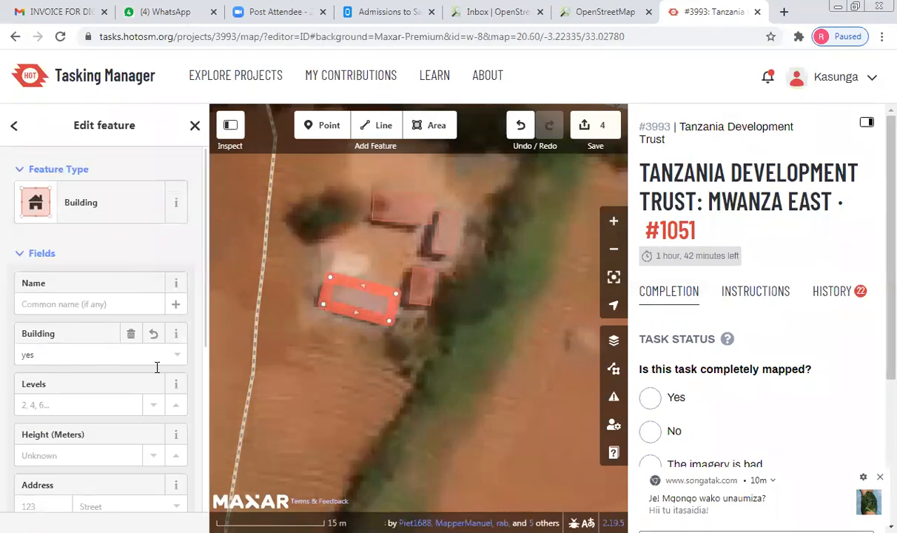
click(511, 228)
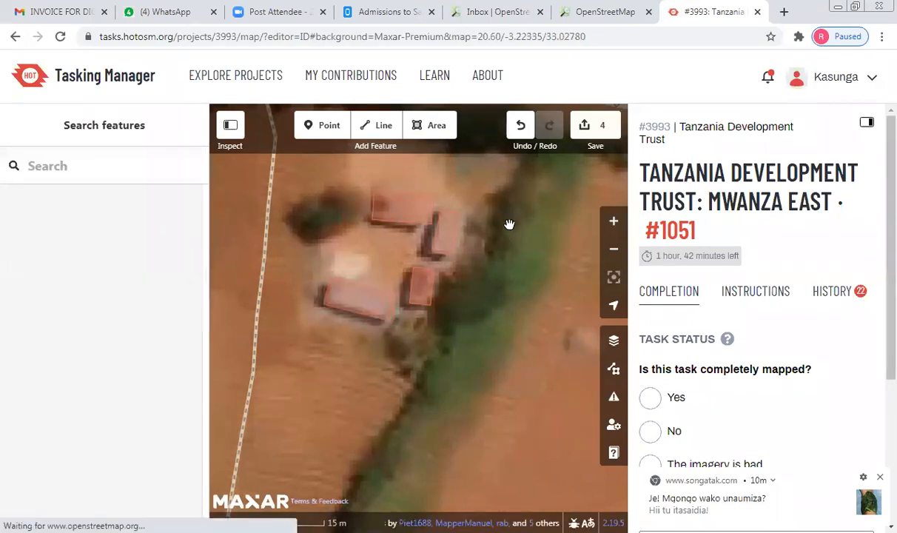
Step: Upload the corrected and newly mapped buildings to OpenStreetMap
click(592, 126)
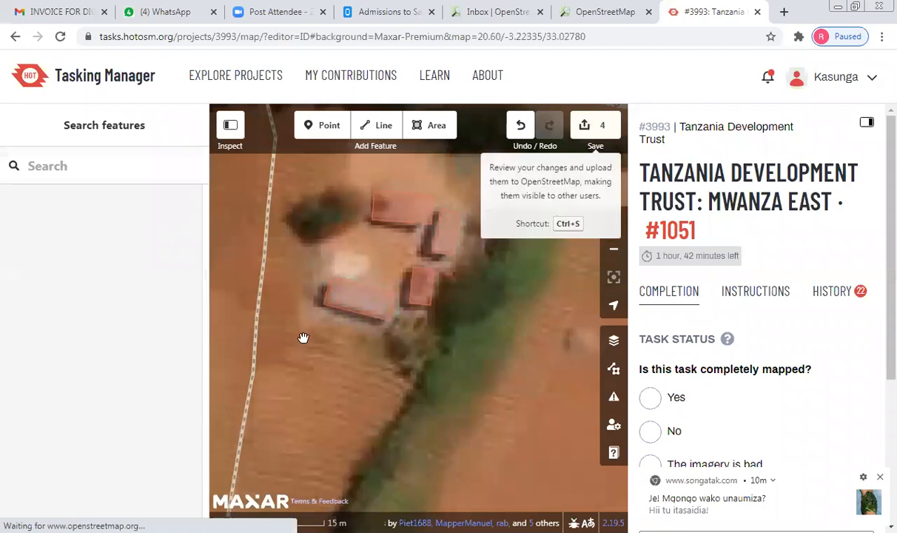
click(143, 520)
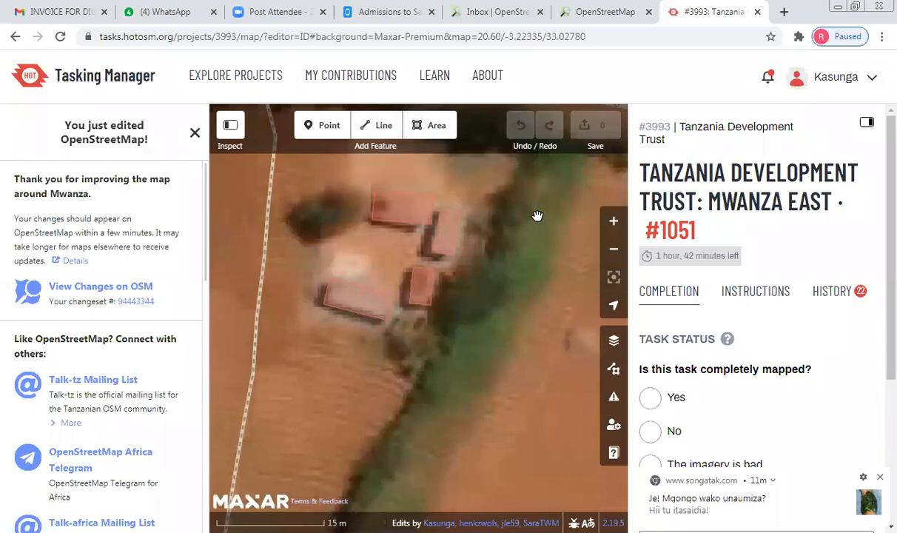
Step: Examine the imagery along and south of the main road for more building outlines that are offset from their roofs
drag(533, 222, 497, 251)
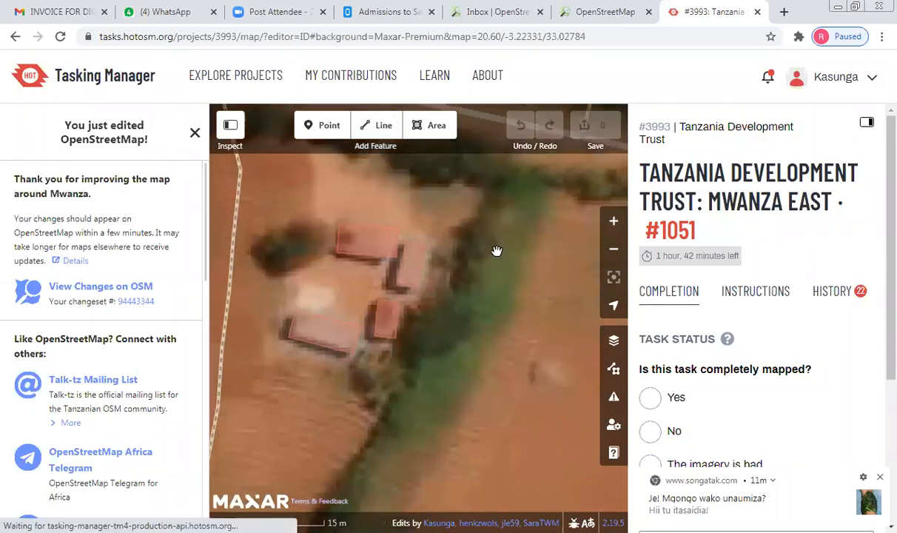
drag(475, 287, 444, 334)
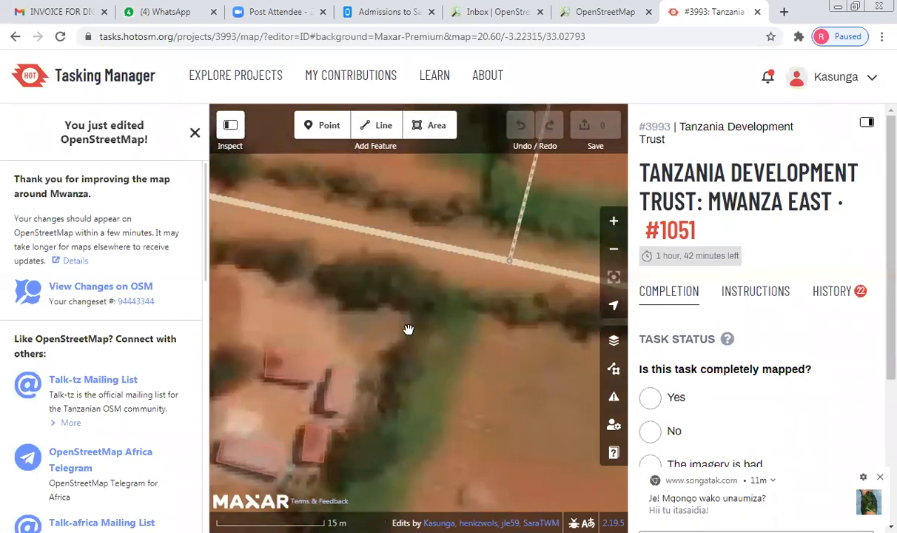
scroll(408, 328, down, 3)
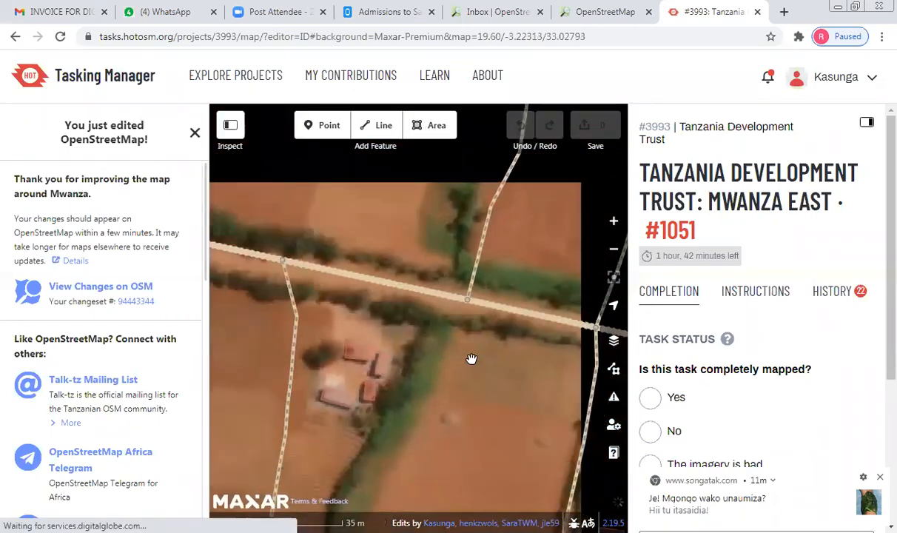
scroll(471, 358, down, 2)
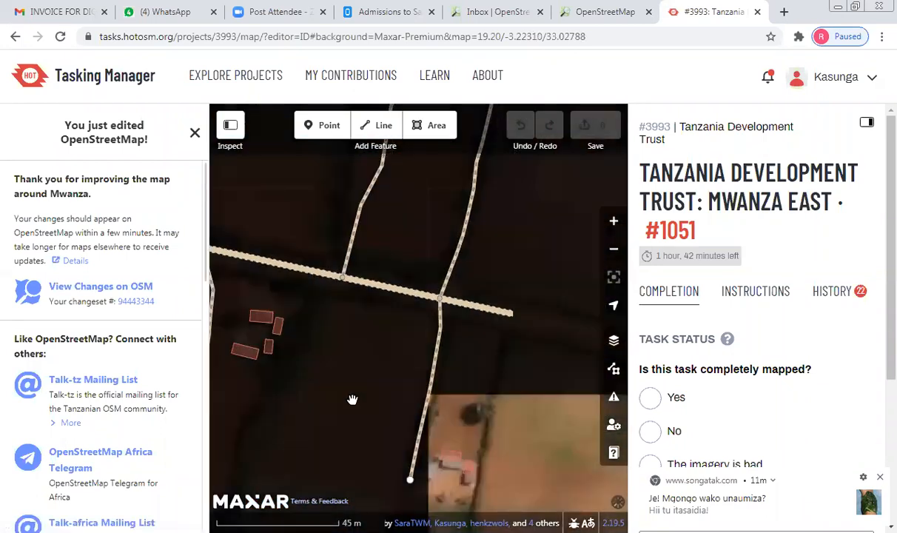
drag(551, 381, 364, 420)
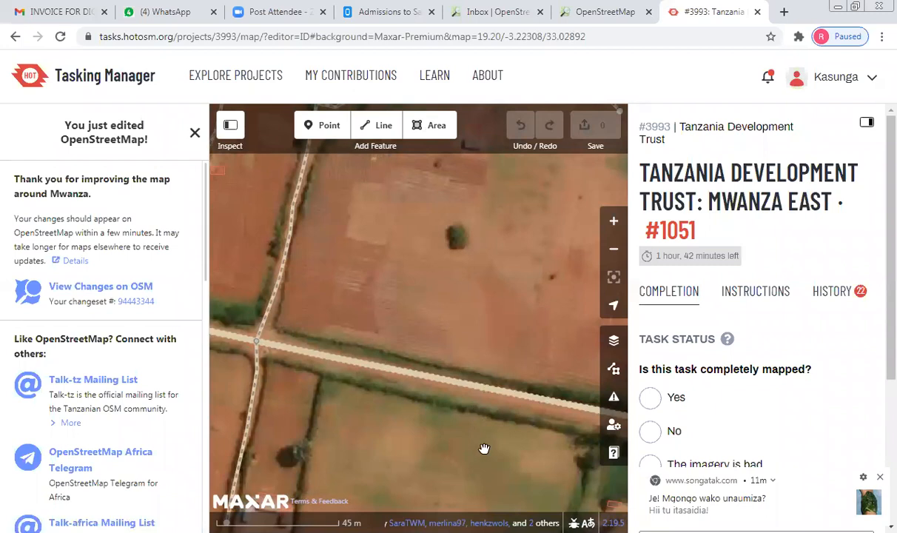
drag(406, 419, 243, 338)
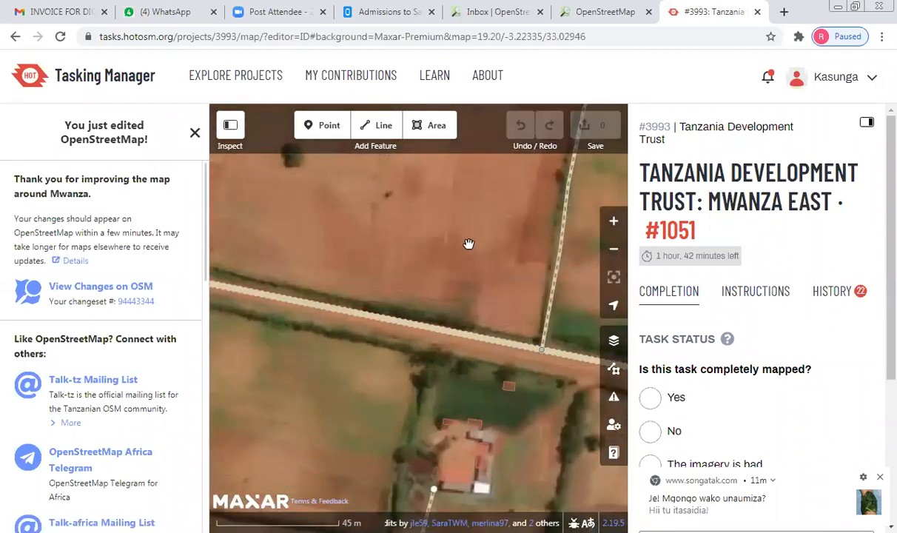
drag(375, 415, 326, 250)
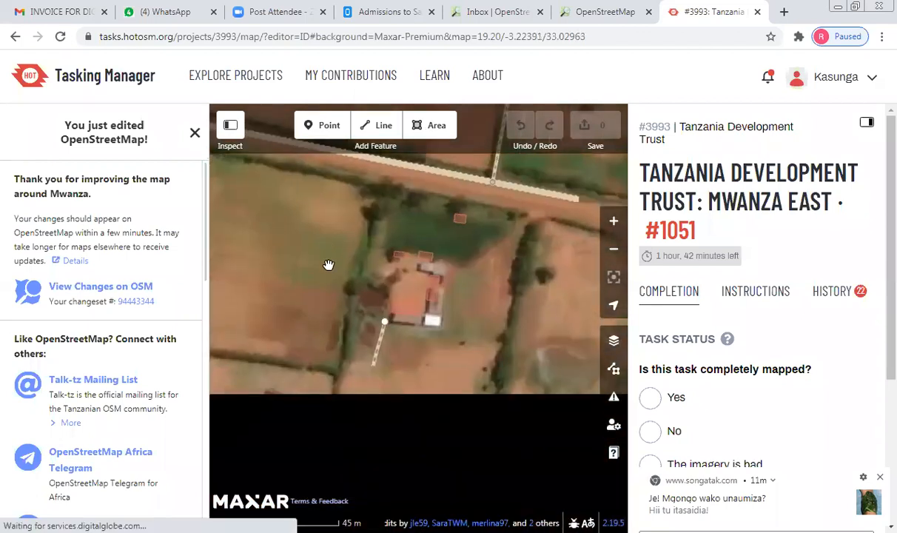
drag(276, 293, 534, 339)
drag(394, 359, 480, 305)
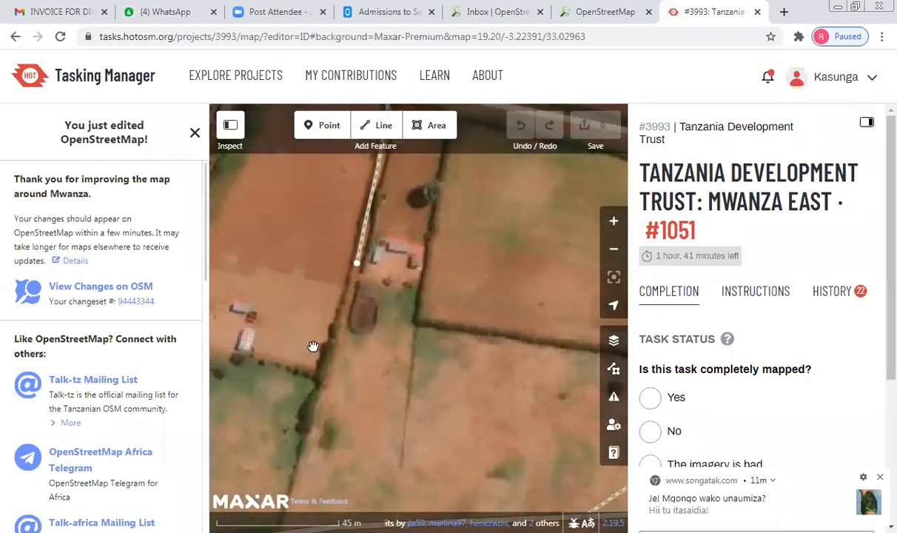
drag(297, 328, 378, 320)
scroll(354, 309, up, 2)
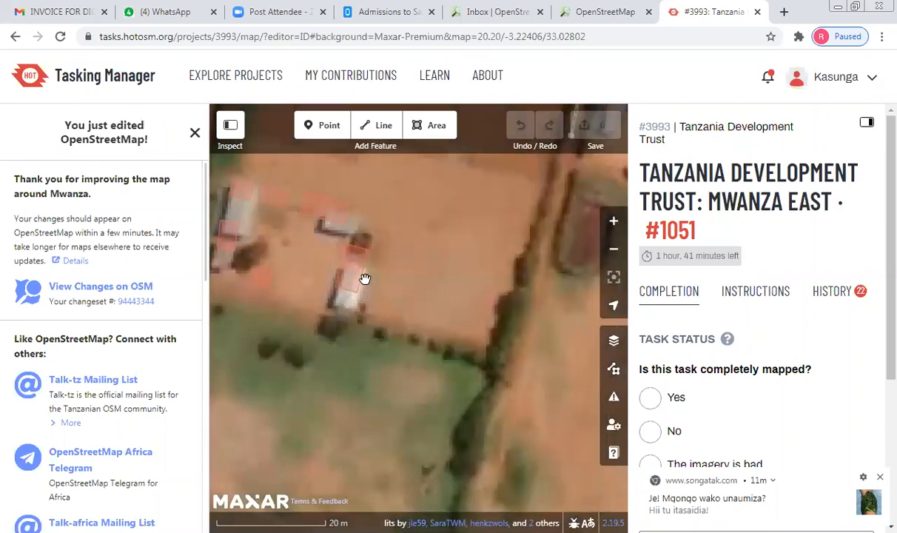
Step: Move the compound's southeastern building outline onto its roof and rotate it to match the roof's angle
click(364, 271)
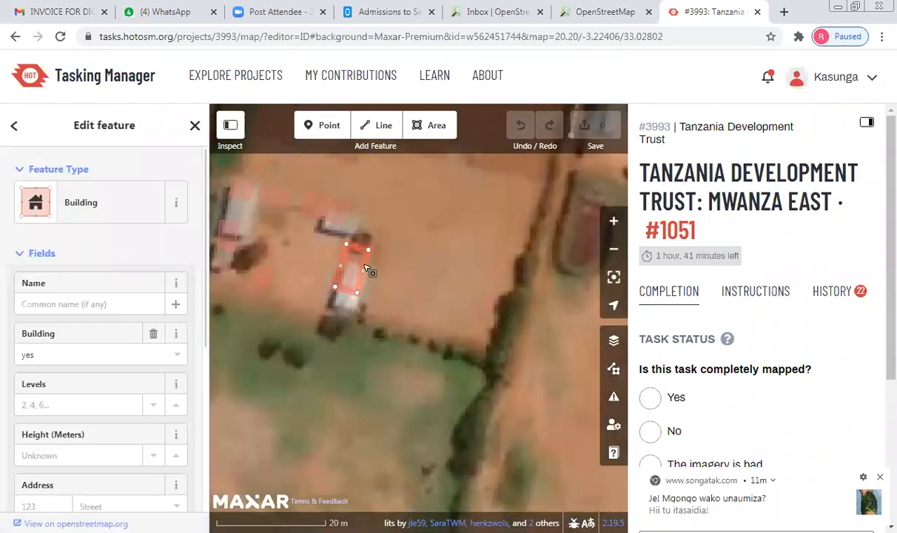
right_click(364, 269)
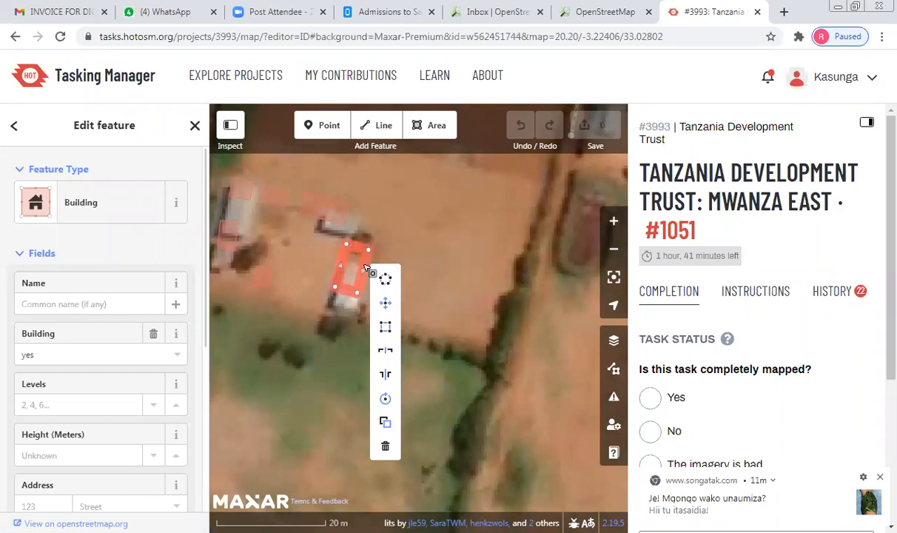
click(386, 304)
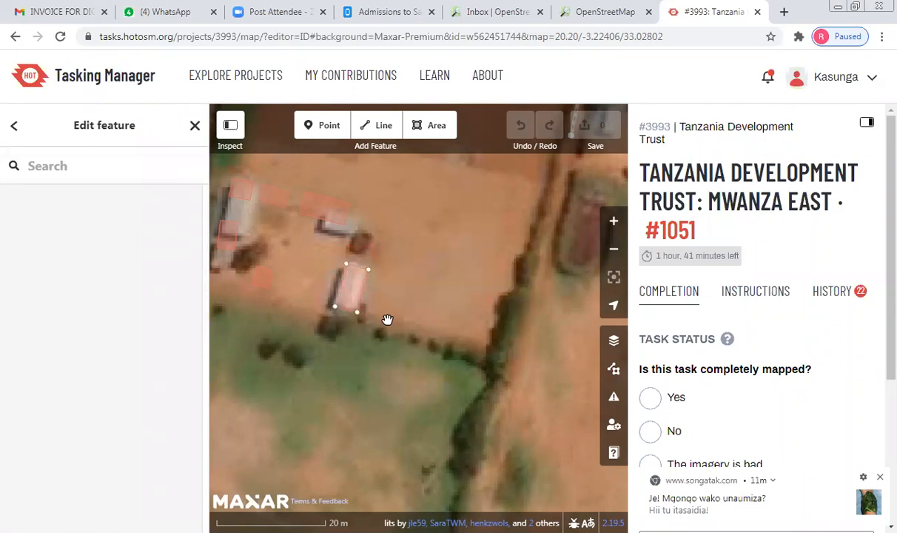
click(399, 303)
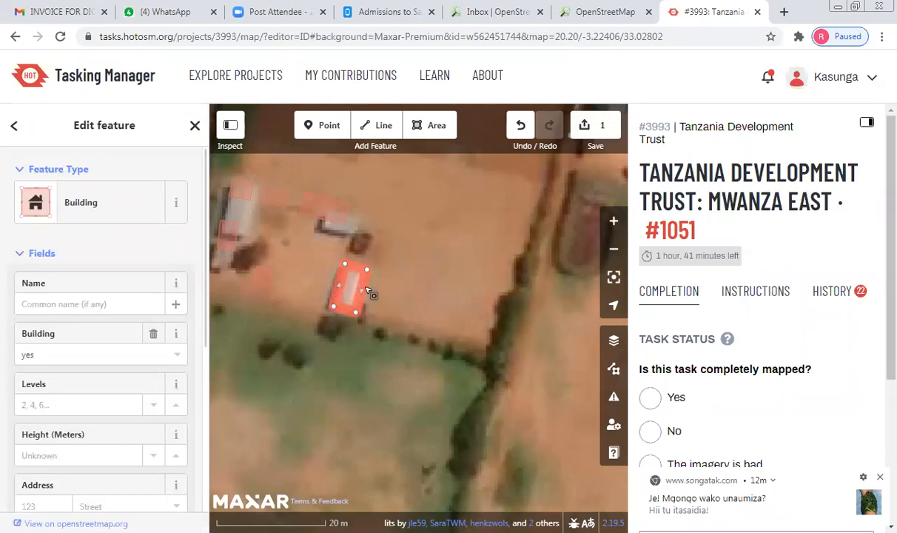
right_click(370, 289)
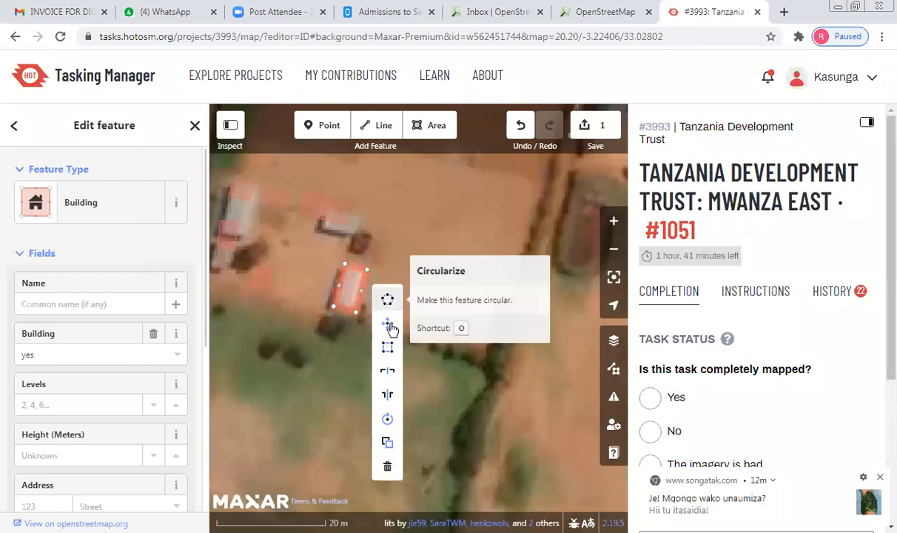
click(394, 391)
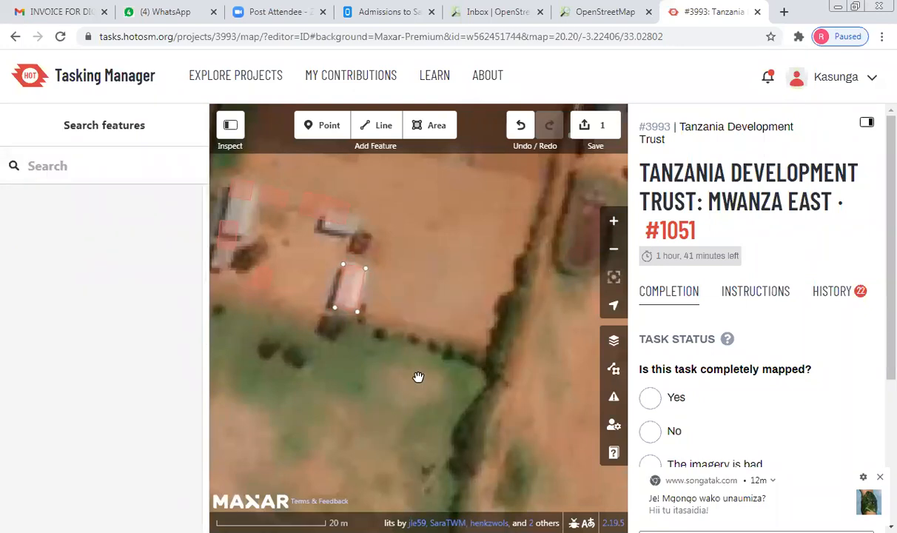
click(358, 292)
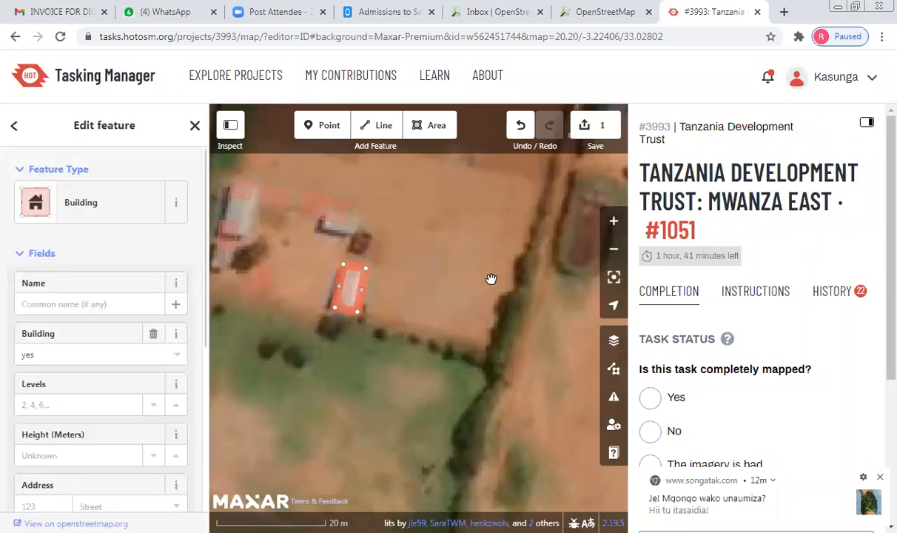
Step: Move the building outline just north of it onto its roof and rotate it to match the roof's angle
click(322, 223)
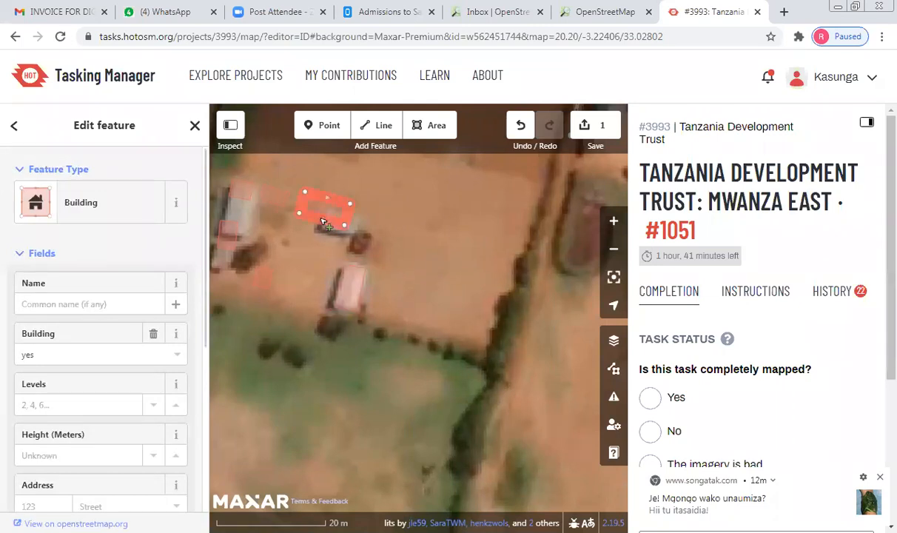
right_click(323, 222)
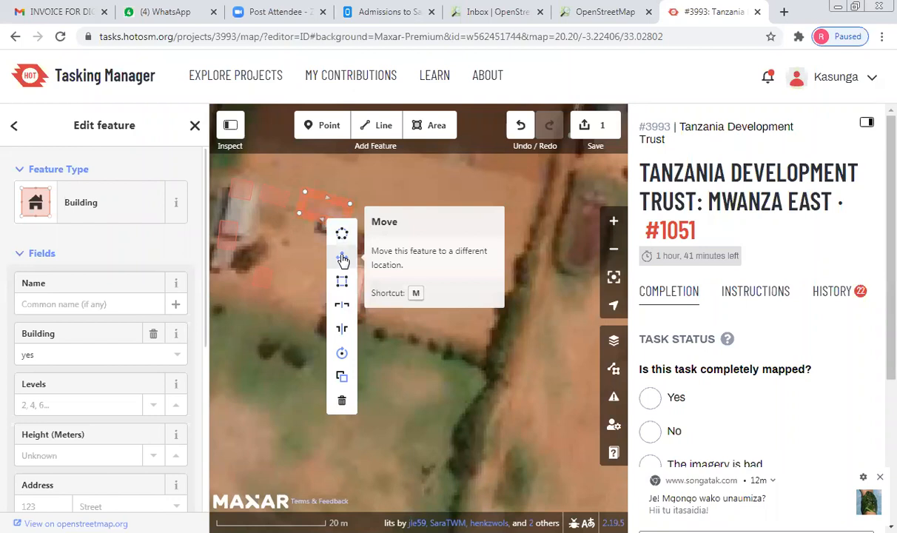
click(342, 257)
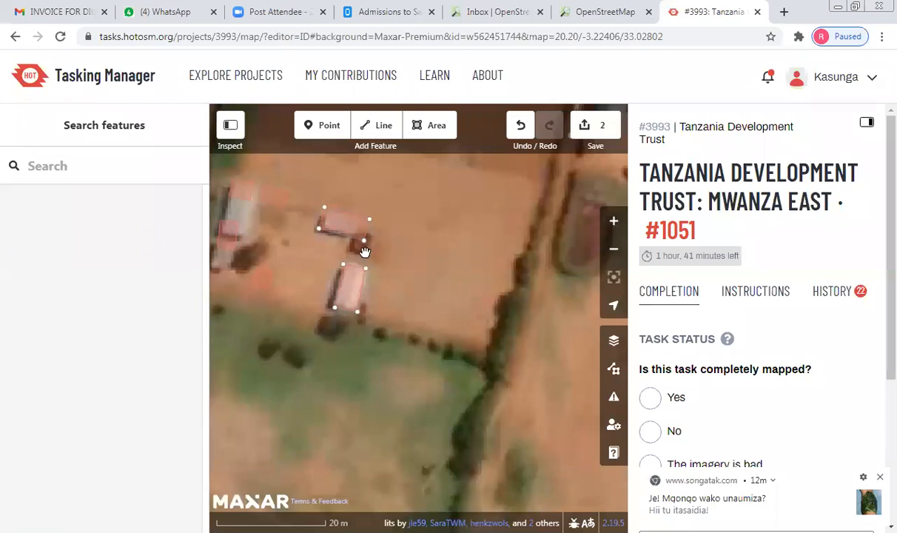
click(370, 237)
right_click(370, 238)
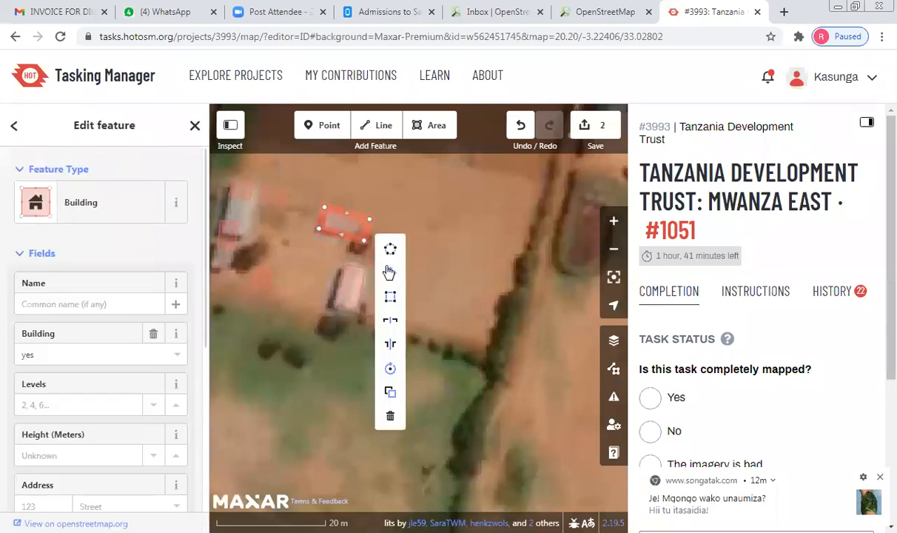
click(390, 368)
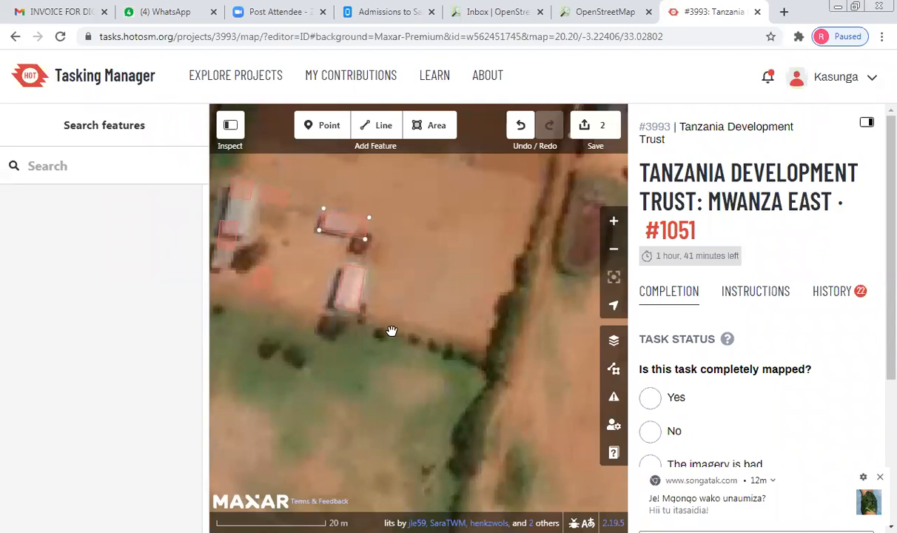
click(366, 249)
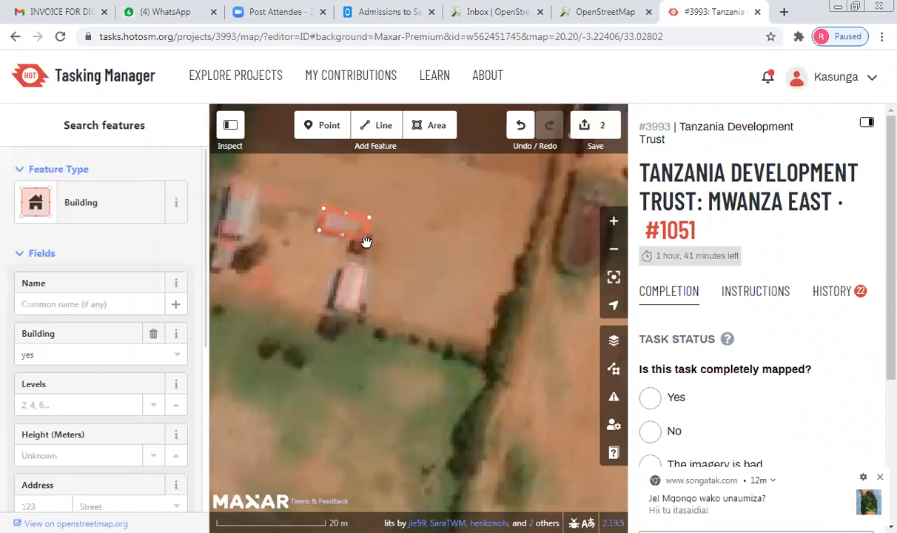
Step: Adjust the eastern end of the northern building outline to fit the roof and square its corners
drag(363, 239, 365, 213)
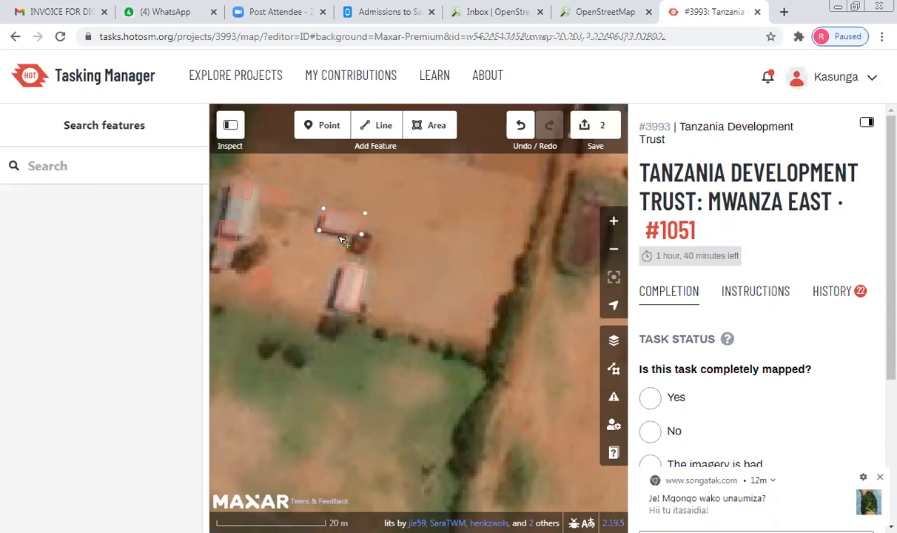
click(333, 235)
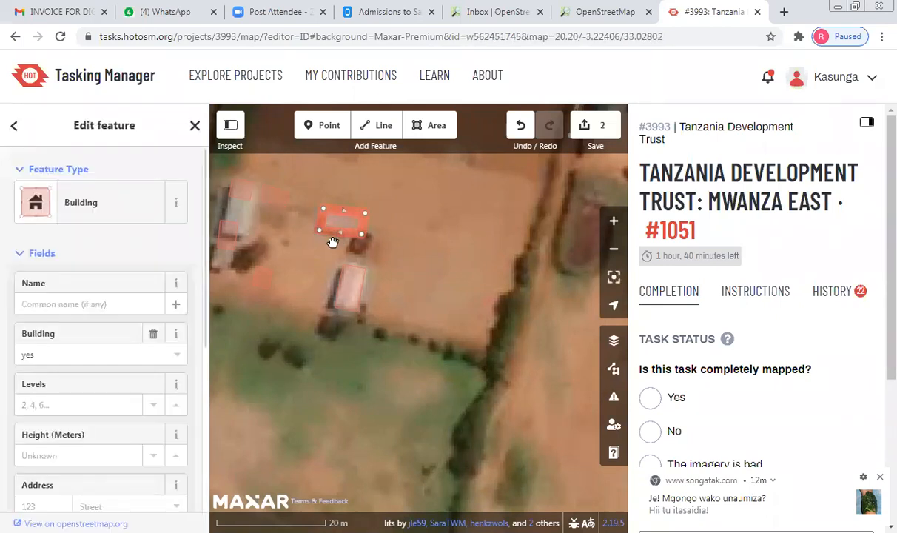
key(q)
click(473, 211)
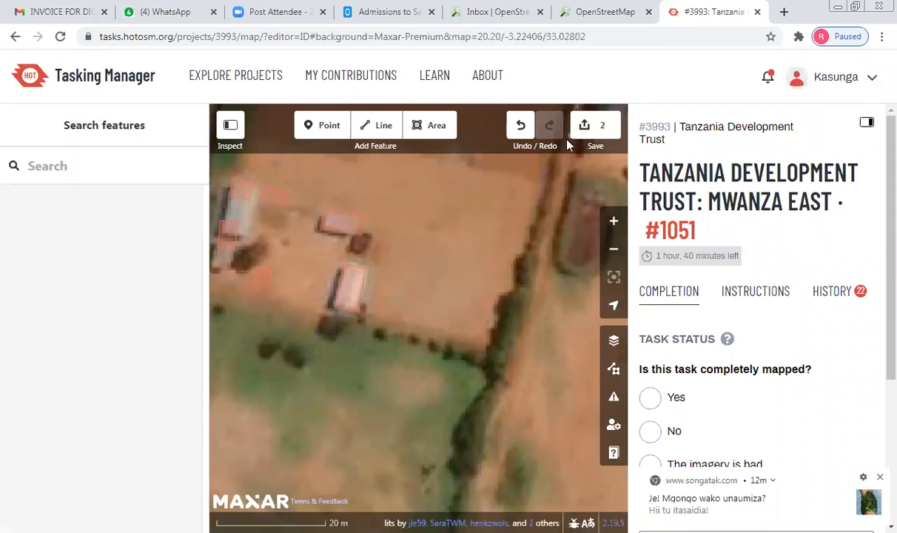
Step: Upload the two corrected buildings to OpenStreetMap and mark the task as not completely mapped
click(589, 129)
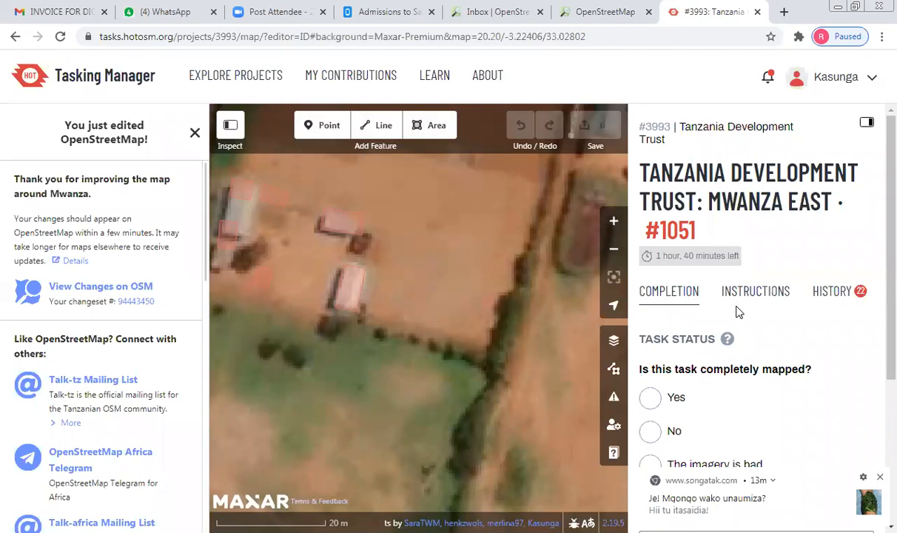
scroll(737, 312, down, 3)
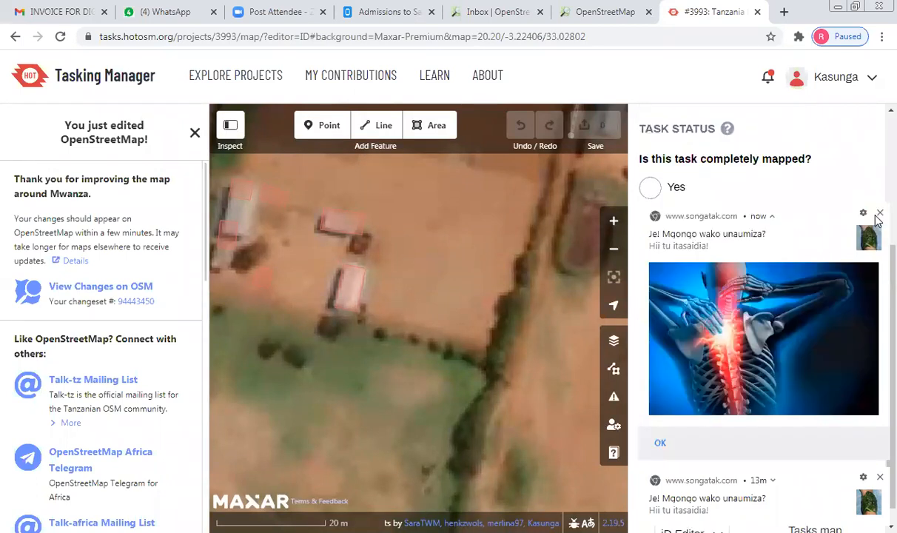
scroll(735, 296, up, 3)
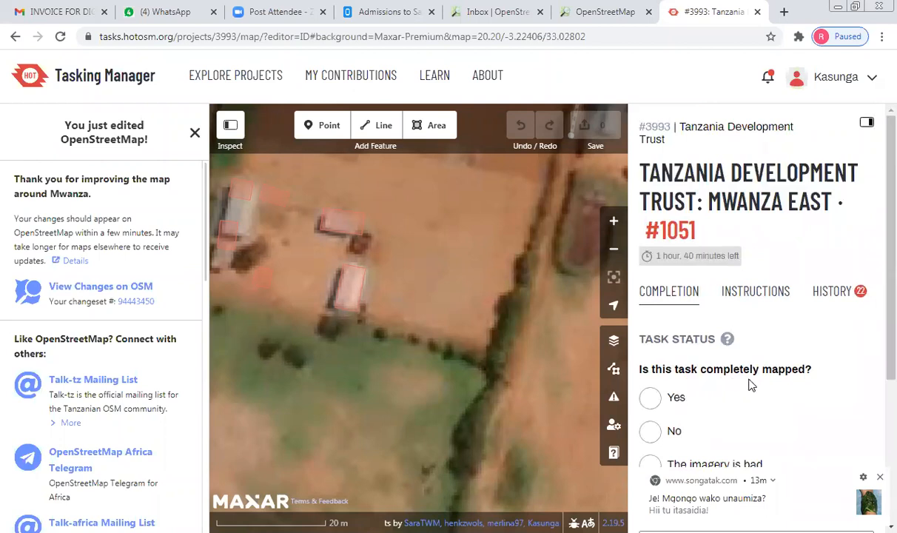
scroll(710, 364, down, 2)
click(649, 296)
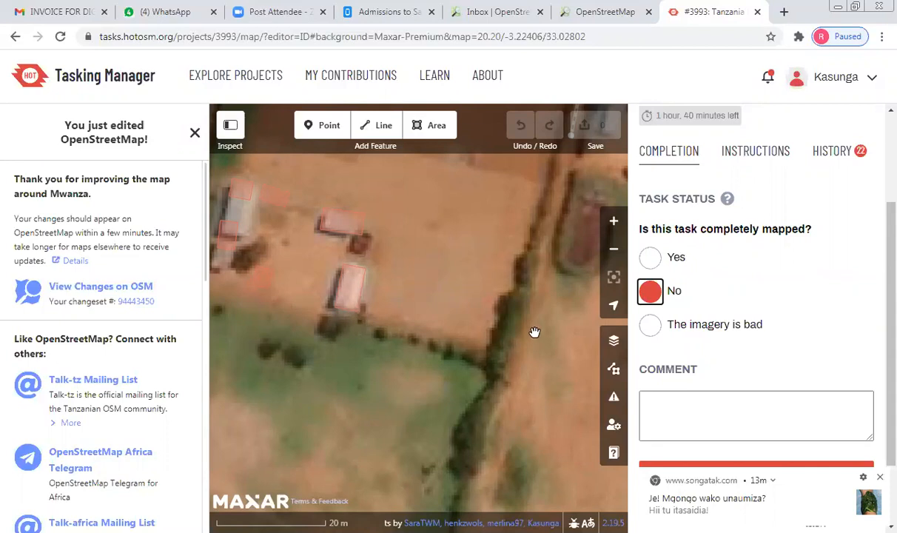
Step: Add the comment "I mapped buildings and road by Maxar Premium Imagery" and submit the task
scroll(534, 332, down, 3)
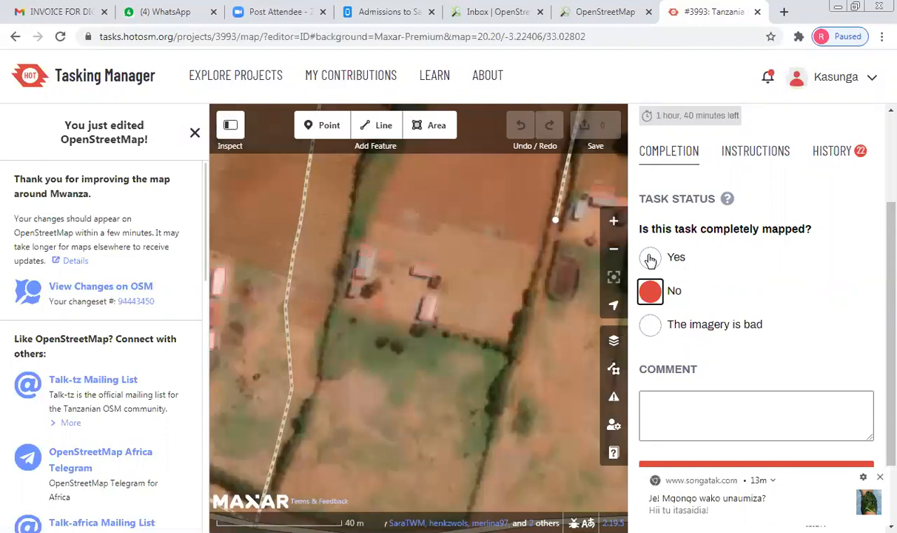
click(657, 415)
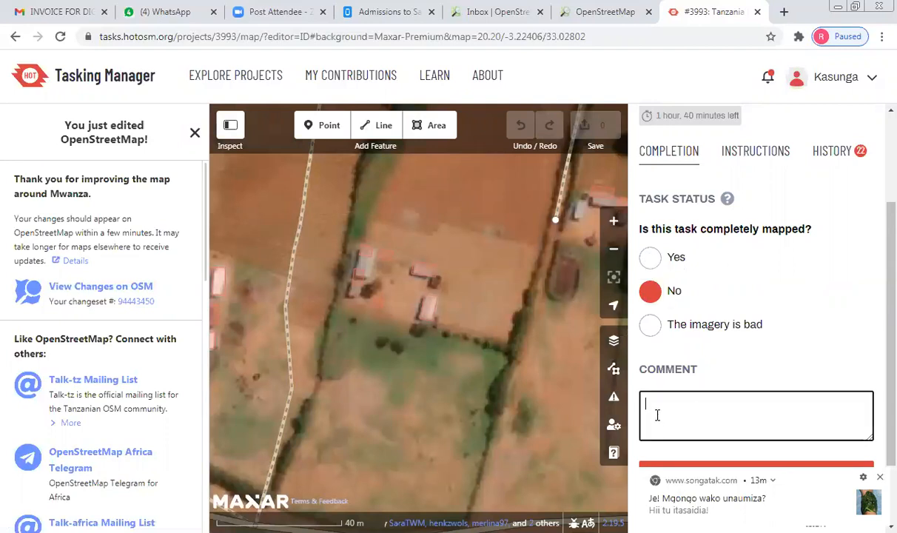
text(I)
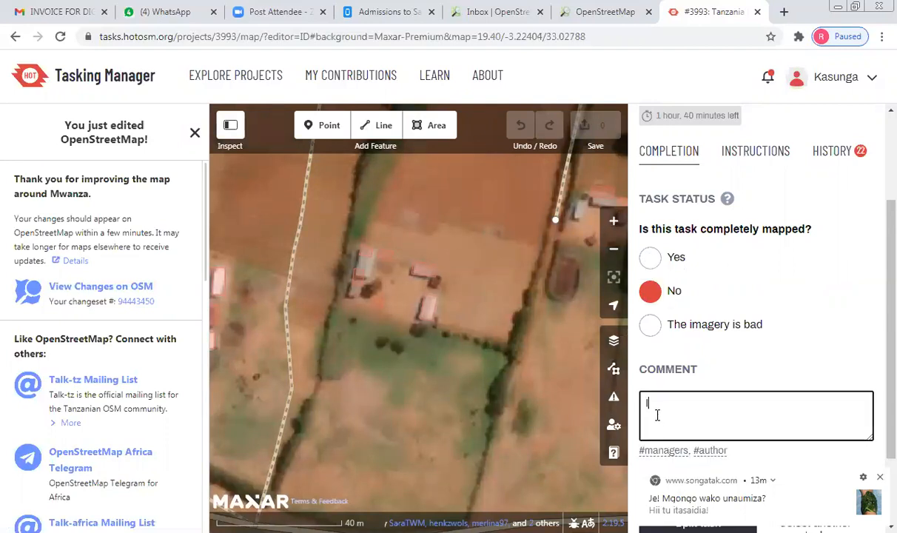
text( mapped a buildings a)
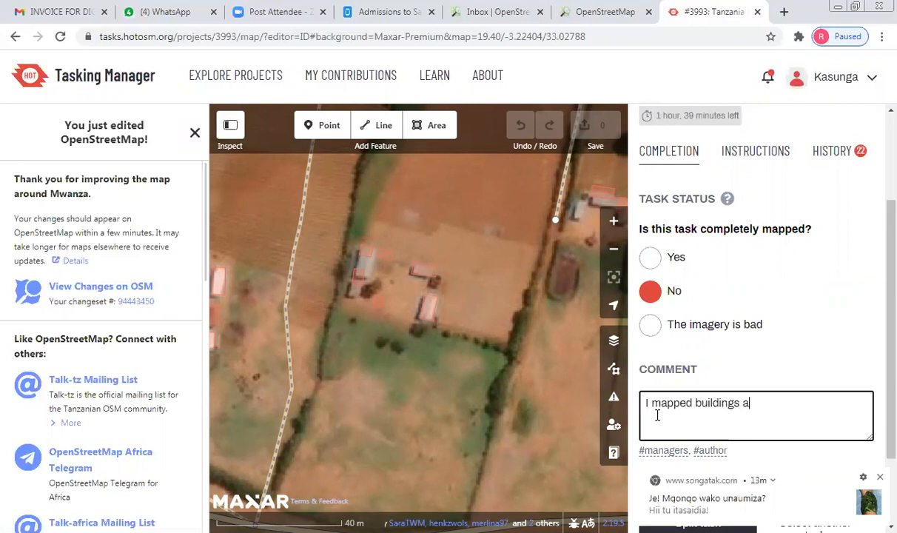
text(nd road by Maxa)
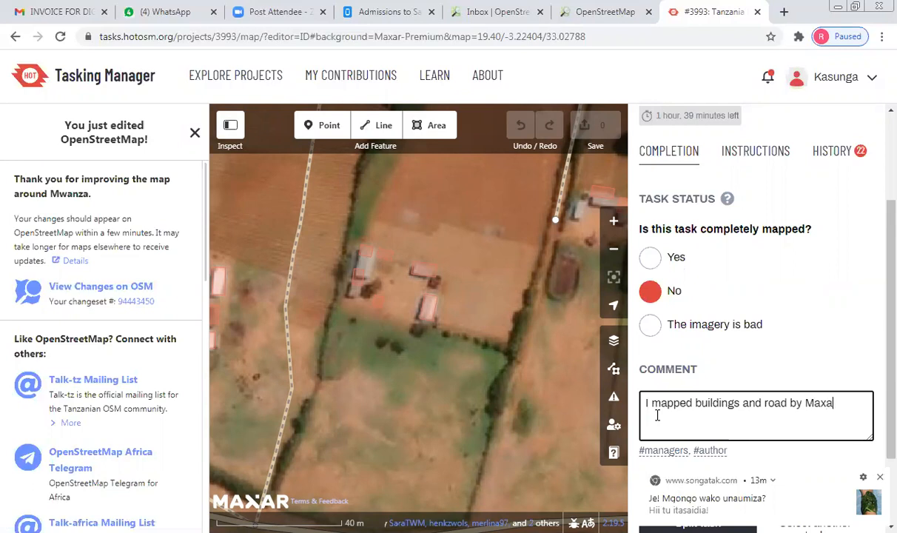
text(r Prem)
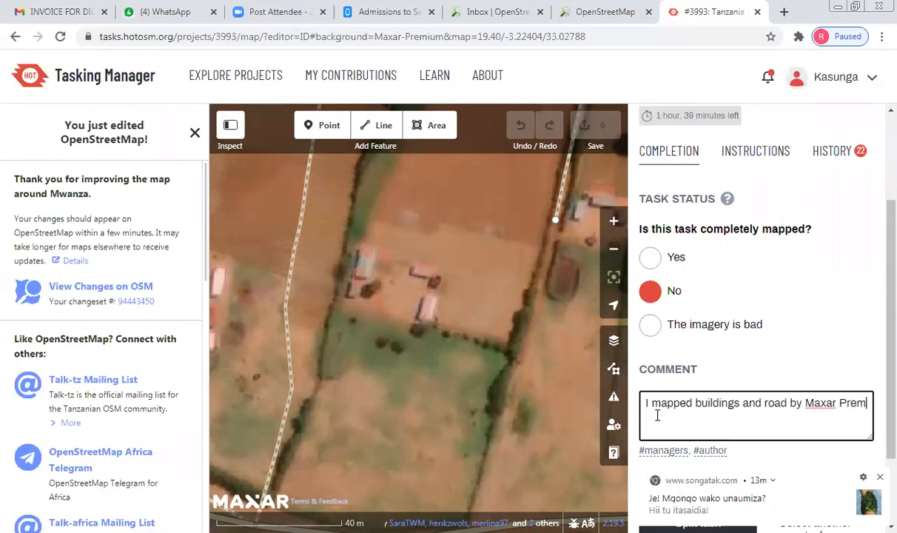
text(ium Imagery)
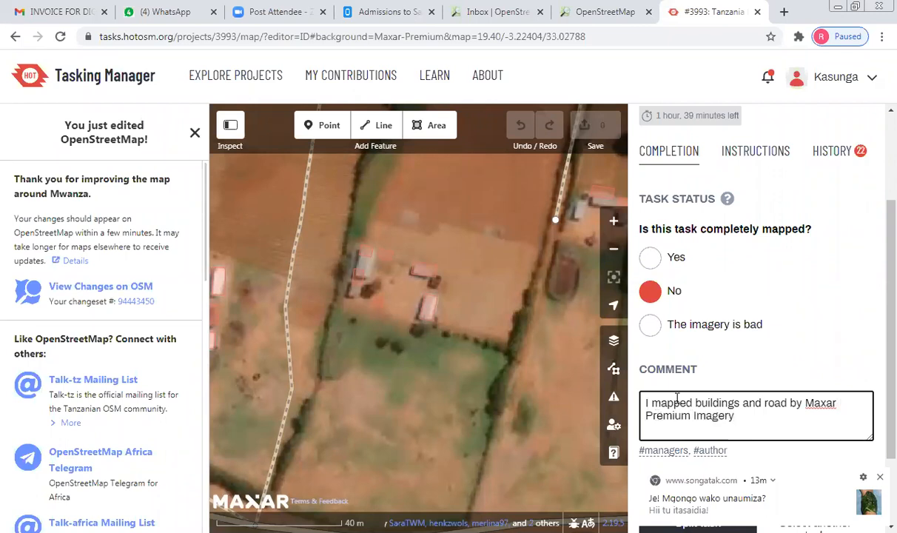
click(879, 479)
scroll(751, 429, down, 2)
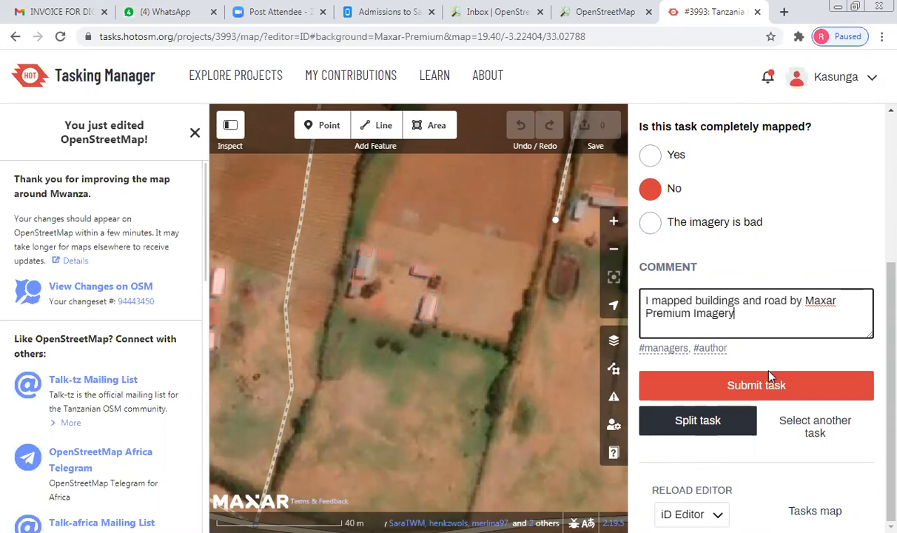
click(773, 393)
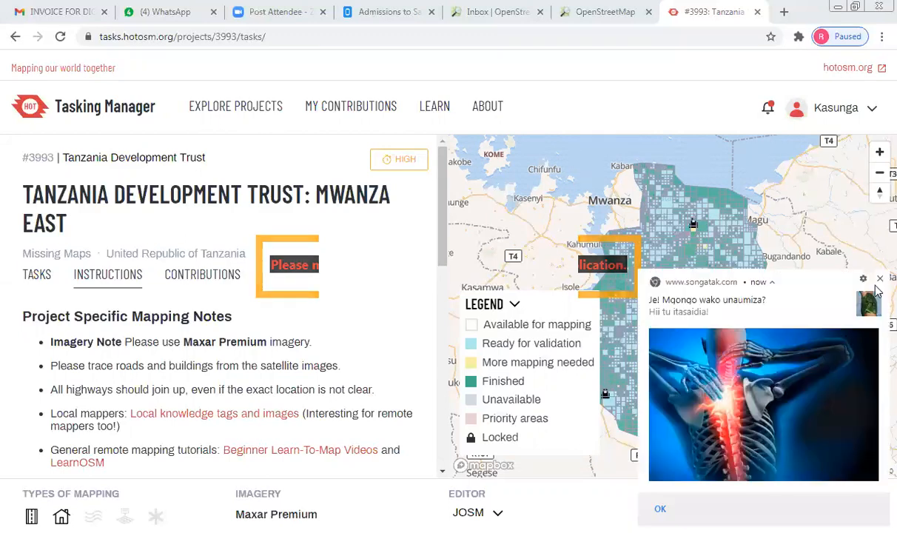
Step: Review the Mwanza East project's mapping instructions and its available editors, leaving the editor choice at JOSM
click(879, 214)
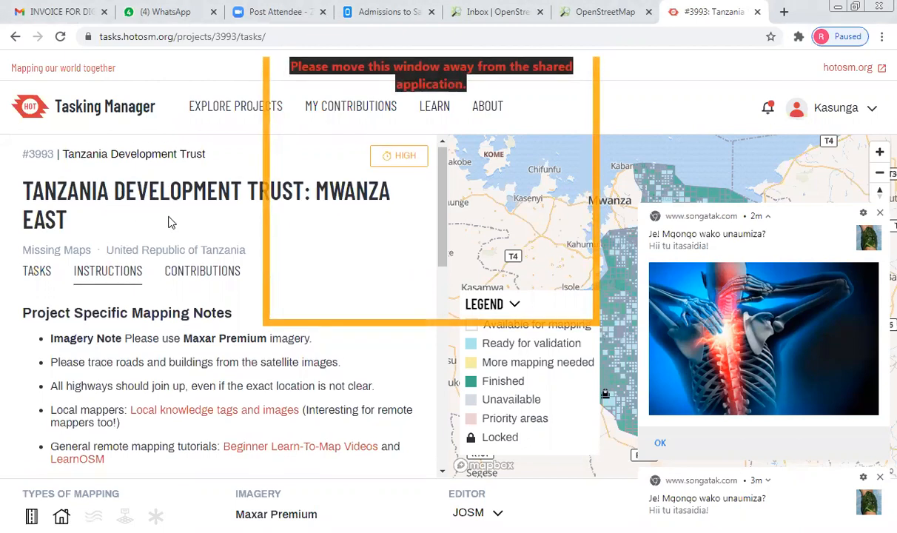
scroll(168, 224, down, 2)
scroll(169, 222, down, 8)
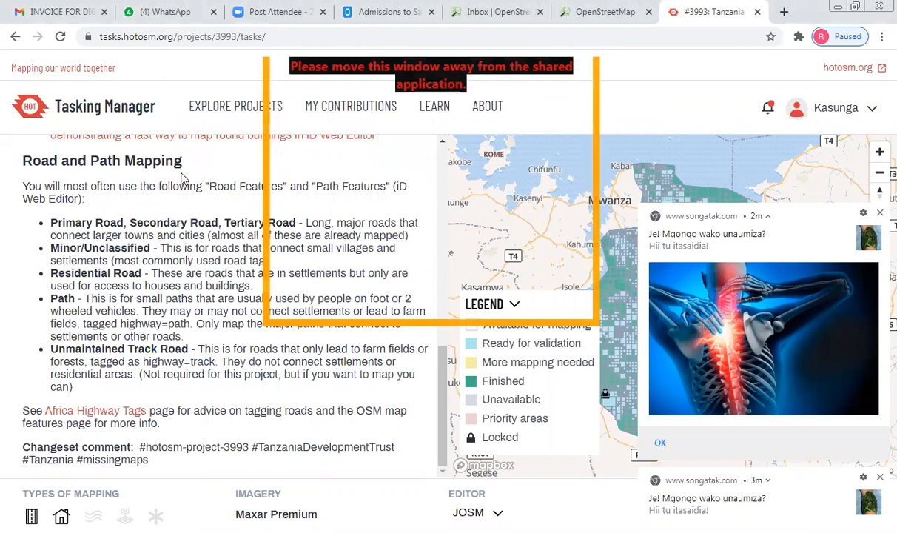
scroll(71, 205, up, 10)
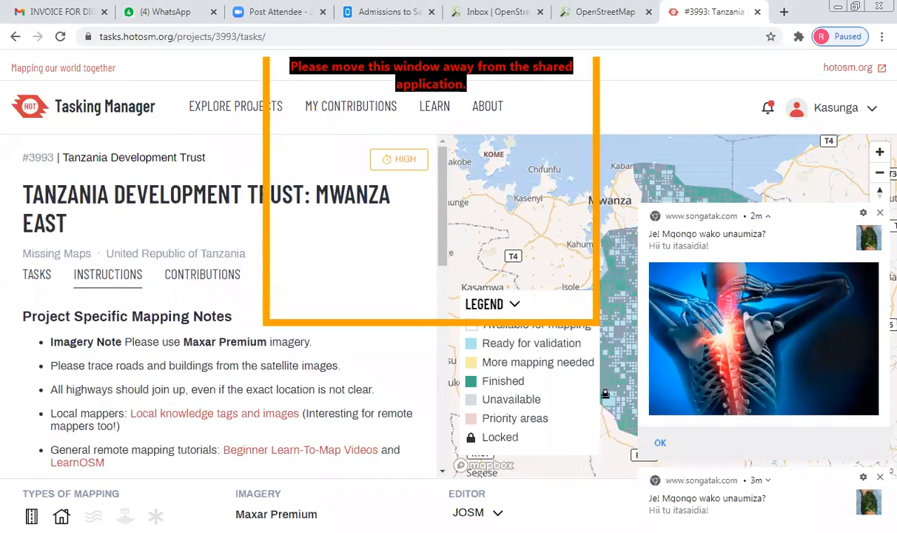
click(481, 512)
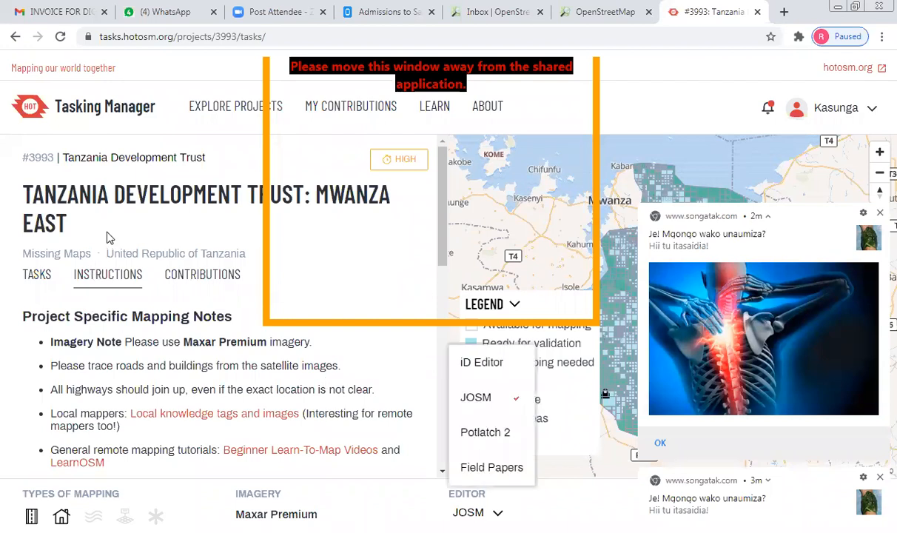
click(340, 289)
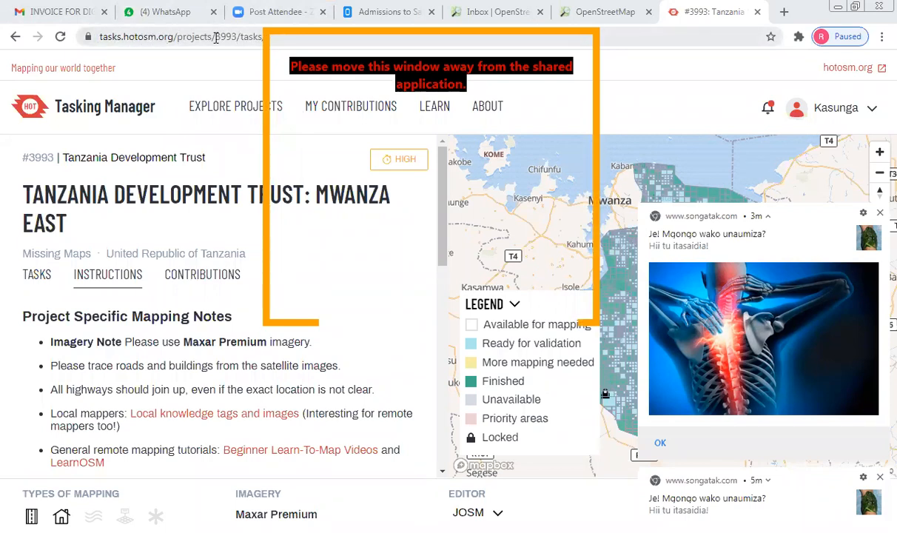
Step: Choose iD Editor as the editor for the Mwanza East project and dismiss the website notifications covering the map
click(194, 37)
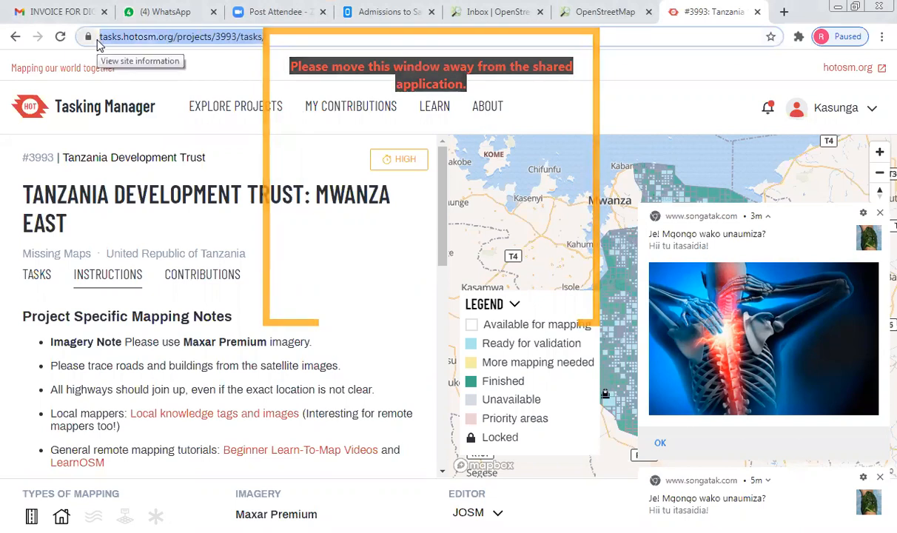
click(496, 124)
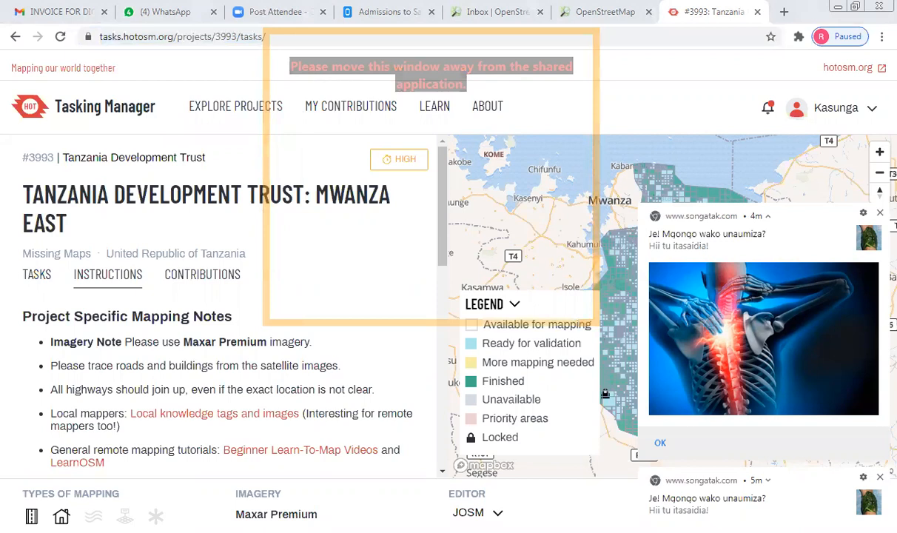
click(477, 513)
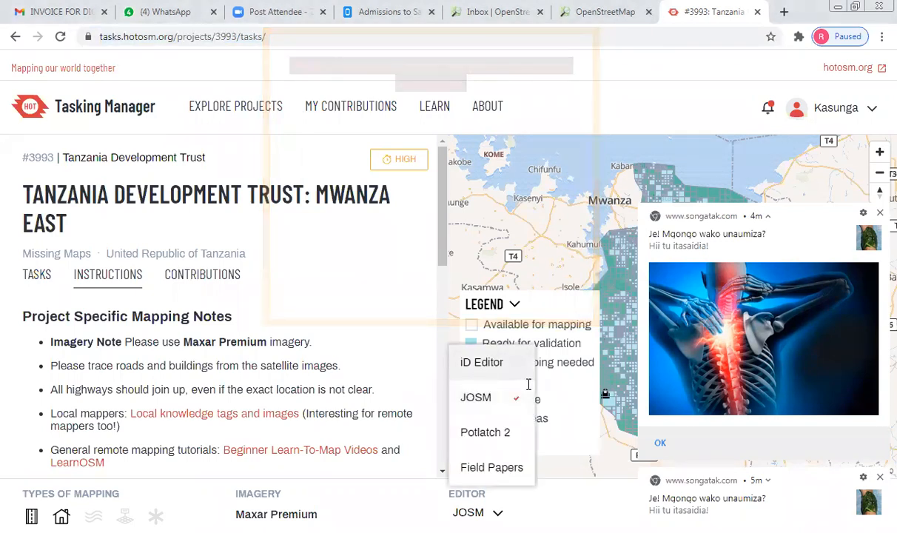
click(518, 365)
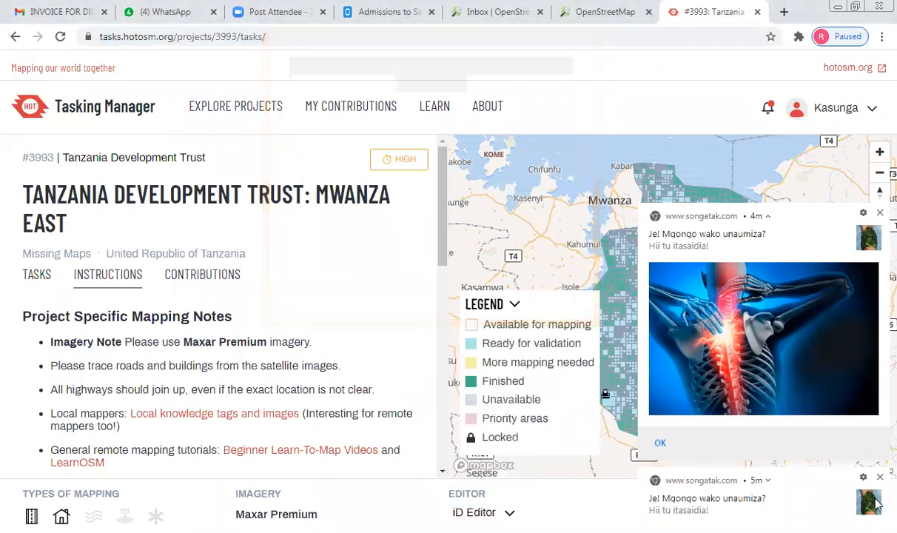
click(880, 213)
click(879, 283)
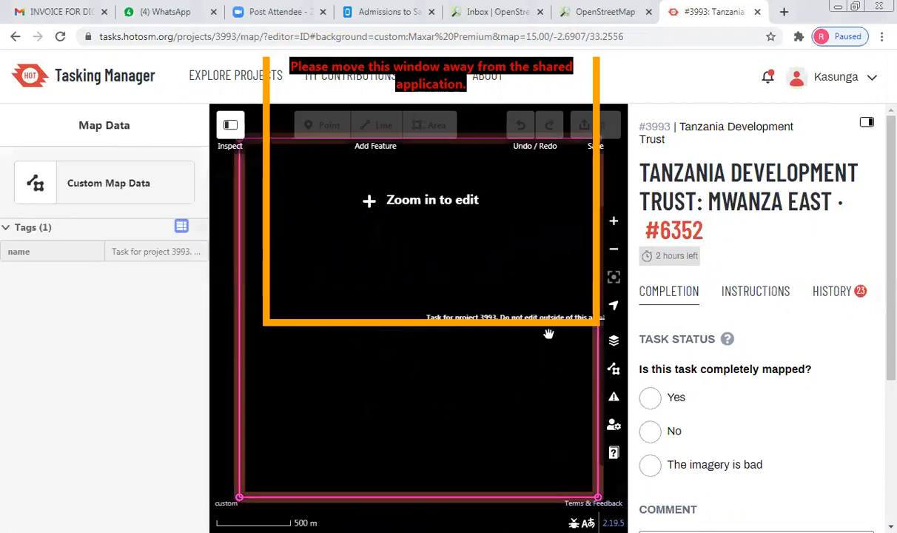
Step: Mark task #6352 of the Mwanza East project as not completely mapped and submit it with the comment left empty
scroll(592, 384, up, 3)
scroll(593, 406, up, 5)
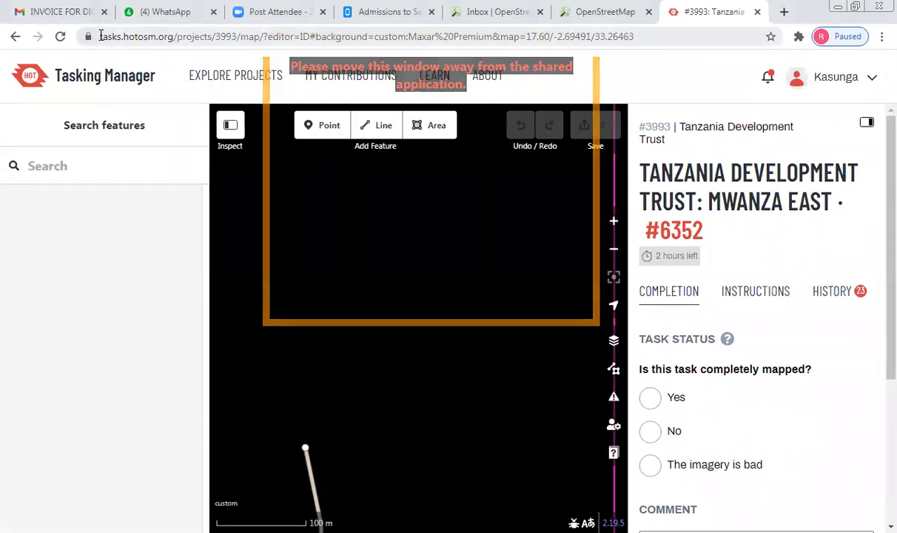
drag(100, 36, 203, 41)
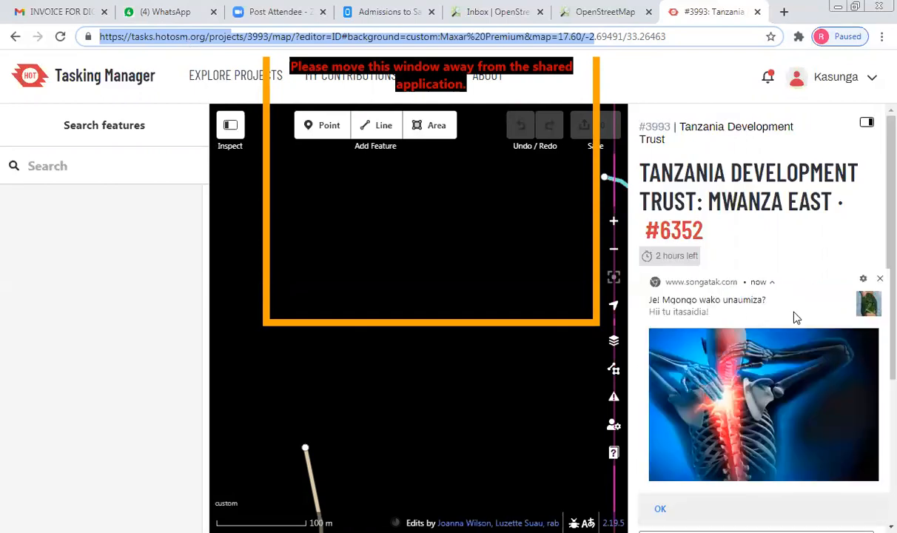
click(651, 431)
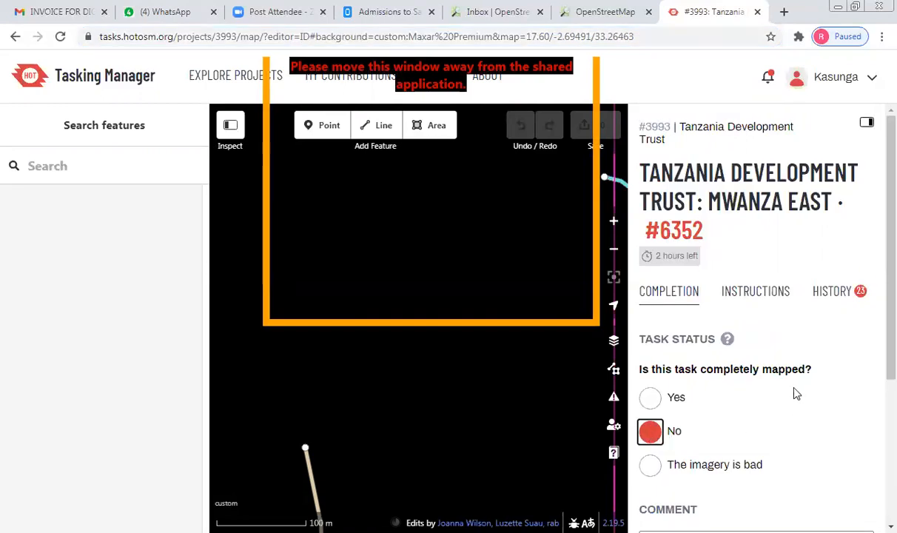
scroll(798, 389, down, 3)
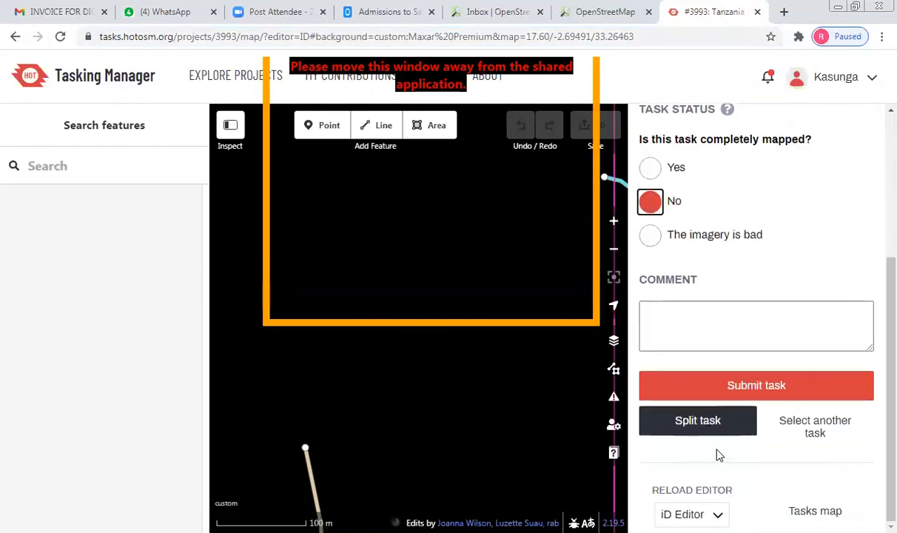
click(760, 390)
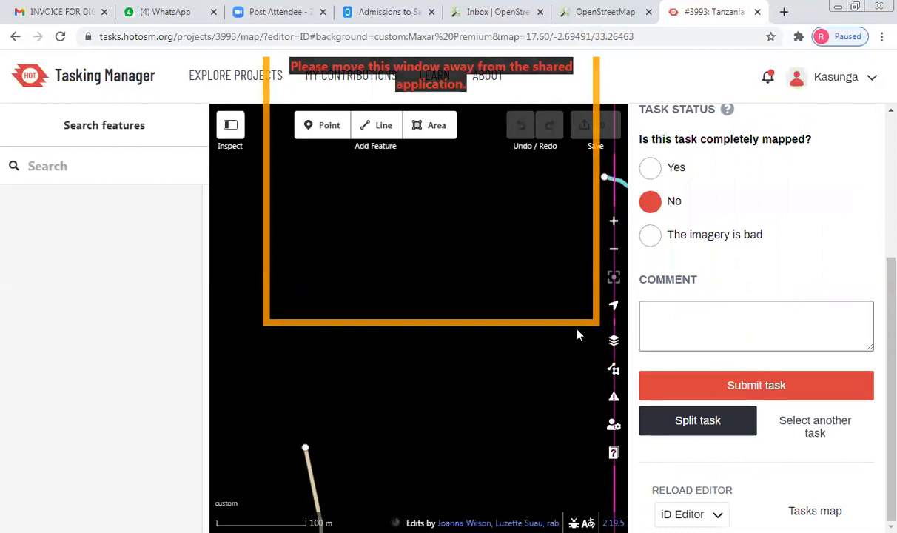